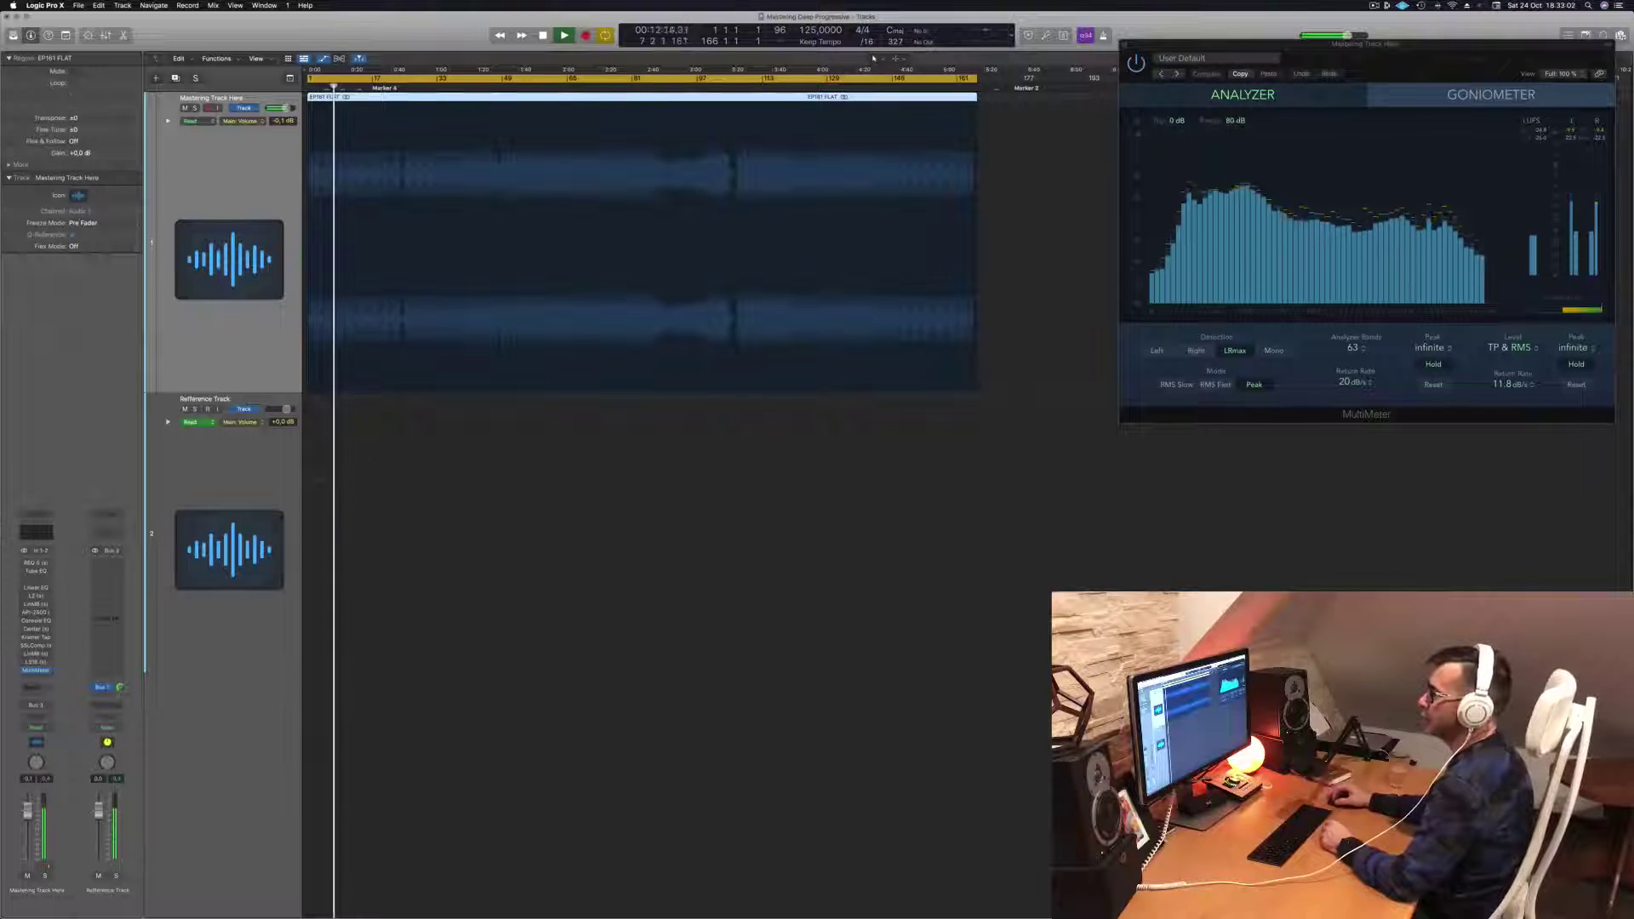
# Step: Open the REQ 6 equalizer on the mastering track, audition successive sections of the song up to the final part, and stop playback
pyautogui.click(37, 564)
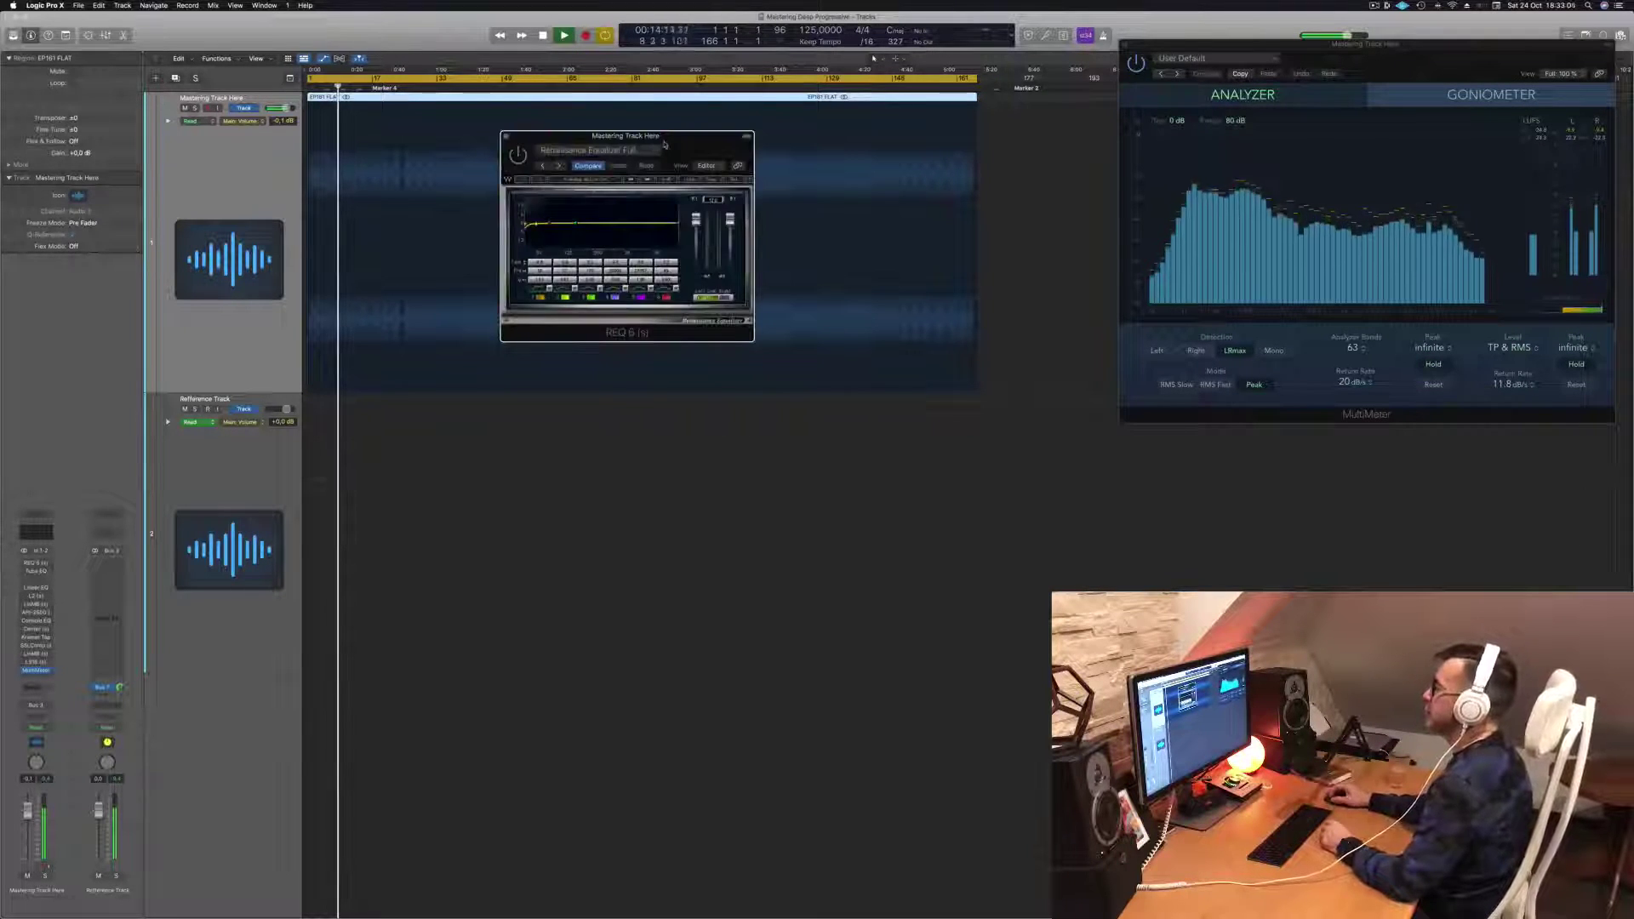
pyautogui.moveTo(698, 144); pyautogui.dragTo(1319, 468)
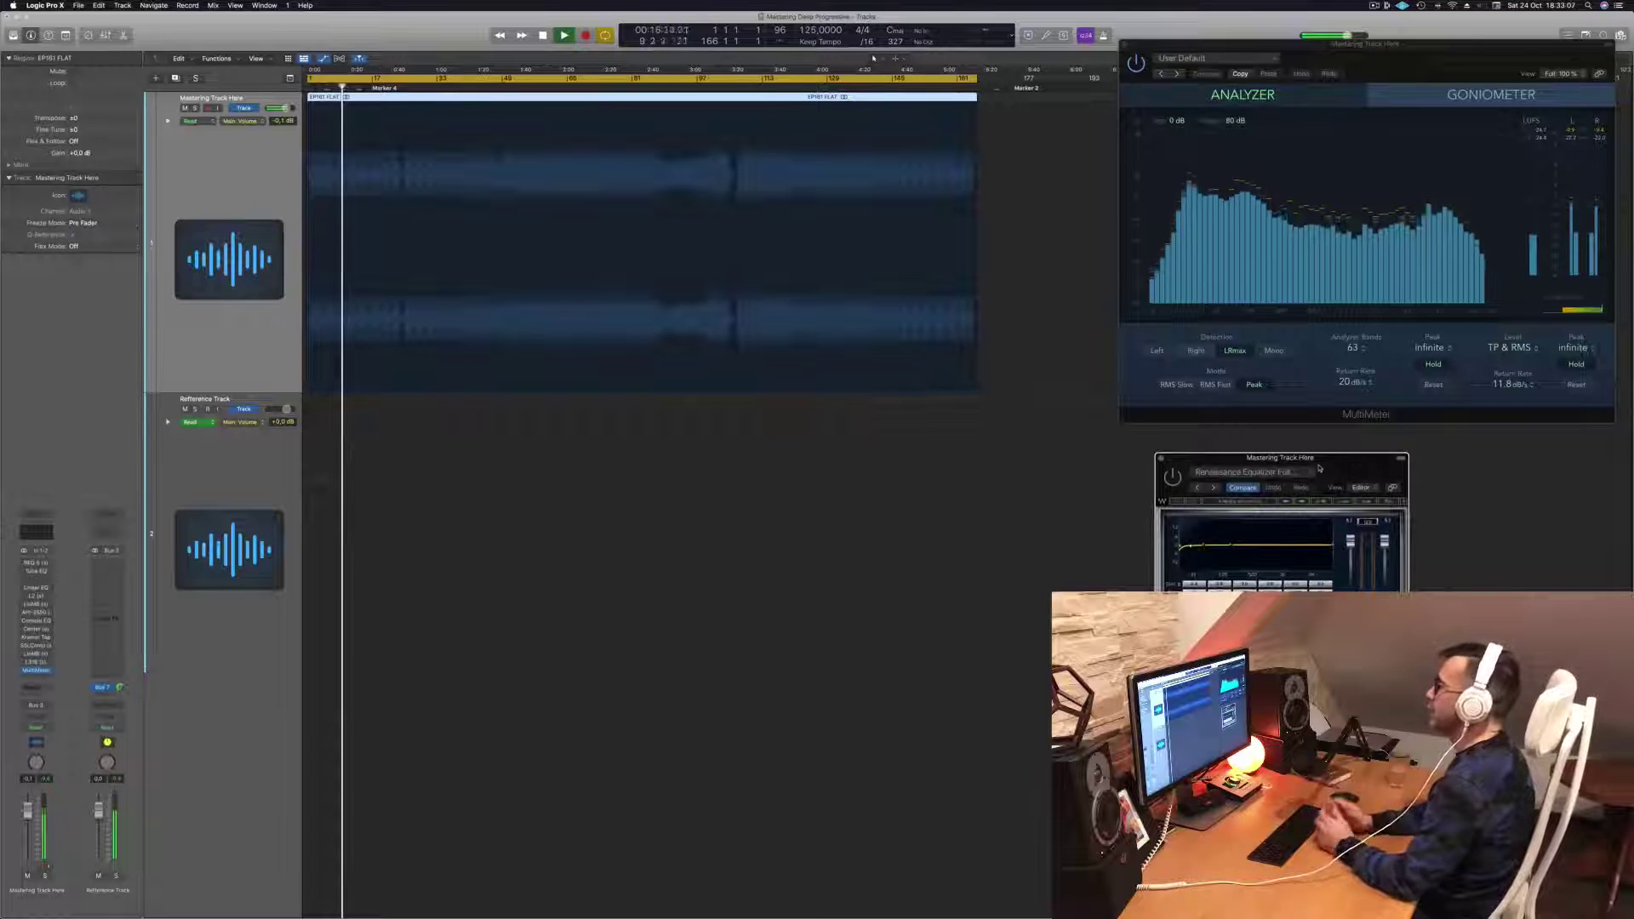
pyautogui.click(404, 88)
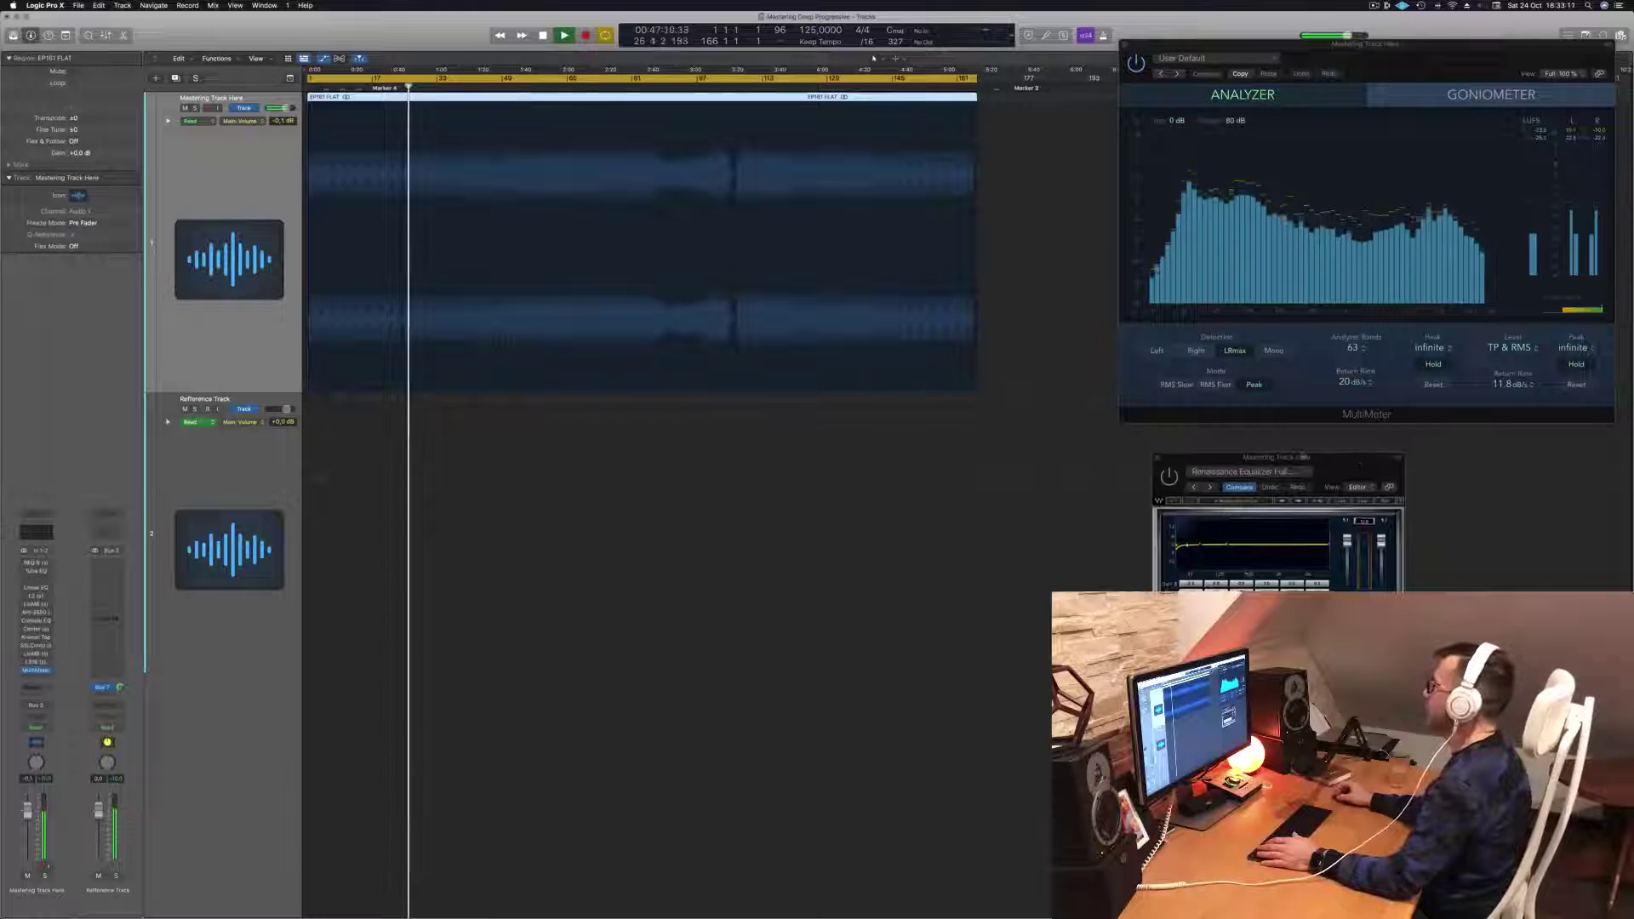
pyautogui.moveTo(1243, 457); pyautogui.dragTo(1000, 464)
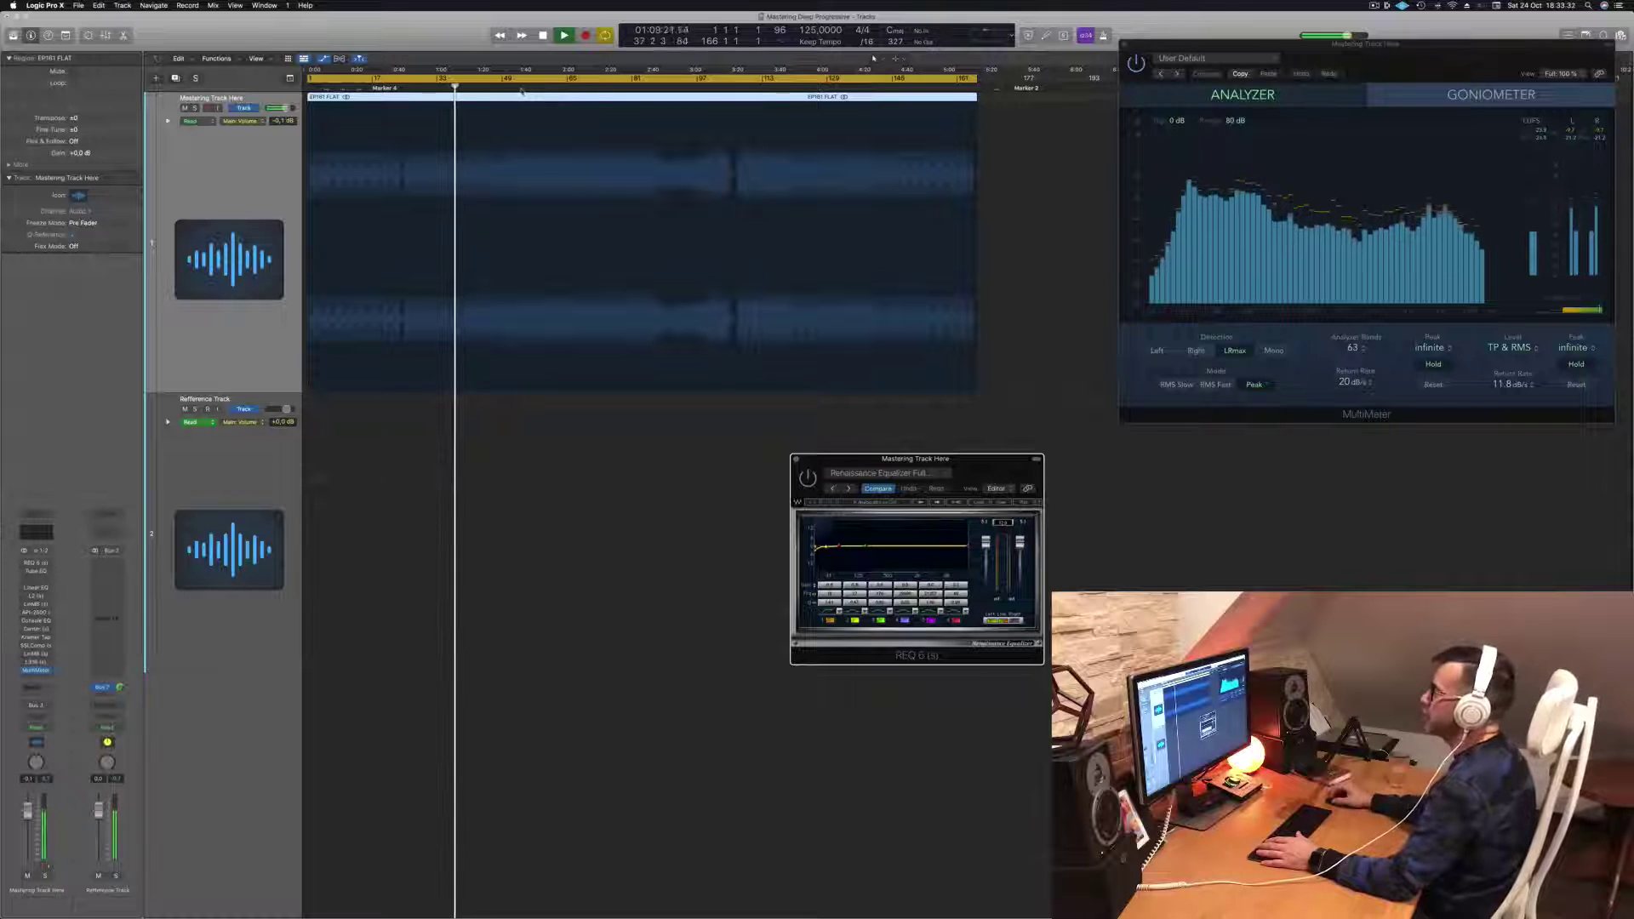
pyautogui.click(522, 89)
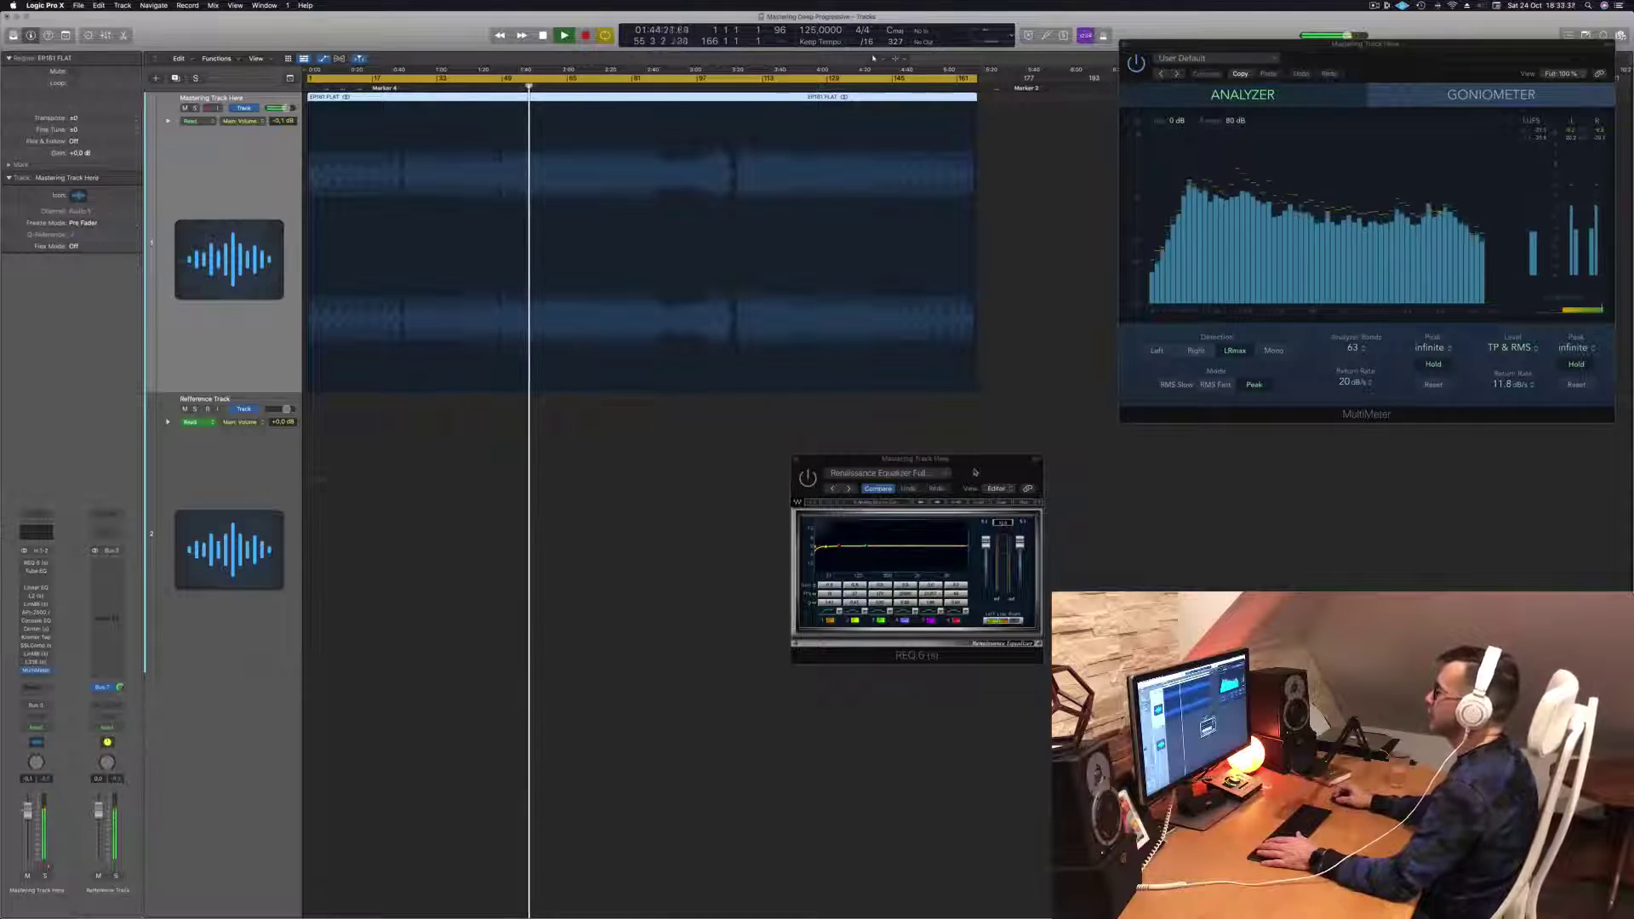
pyautogui.moveTo(976, 474); pyautogui.dragTo(1291, 471)
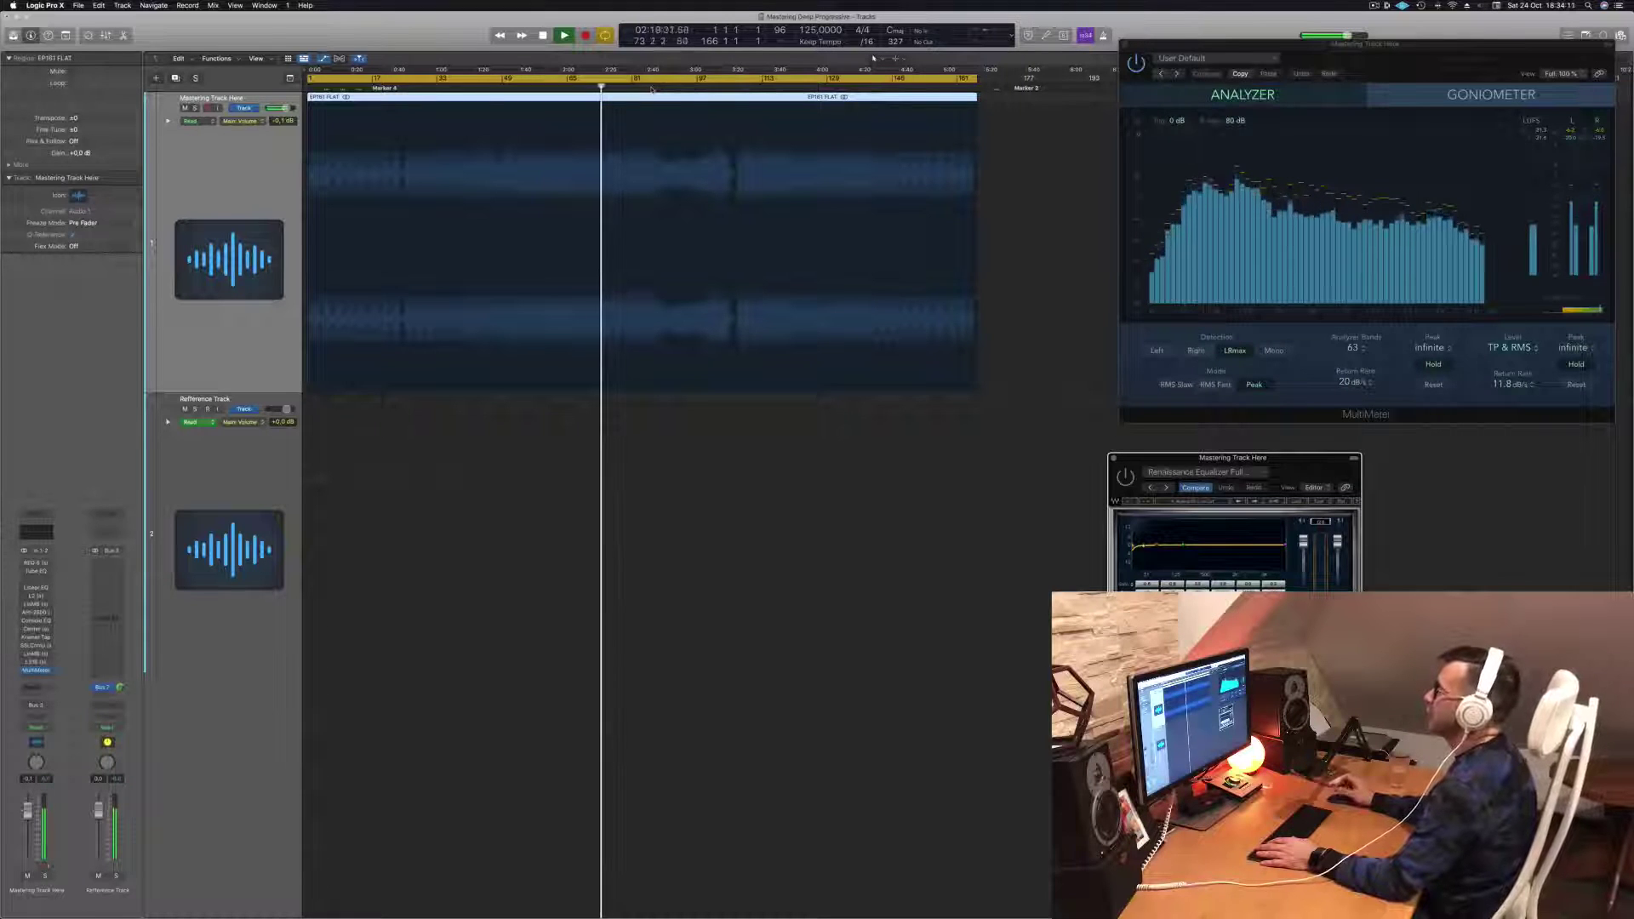
pyautogui.click(654, 85)
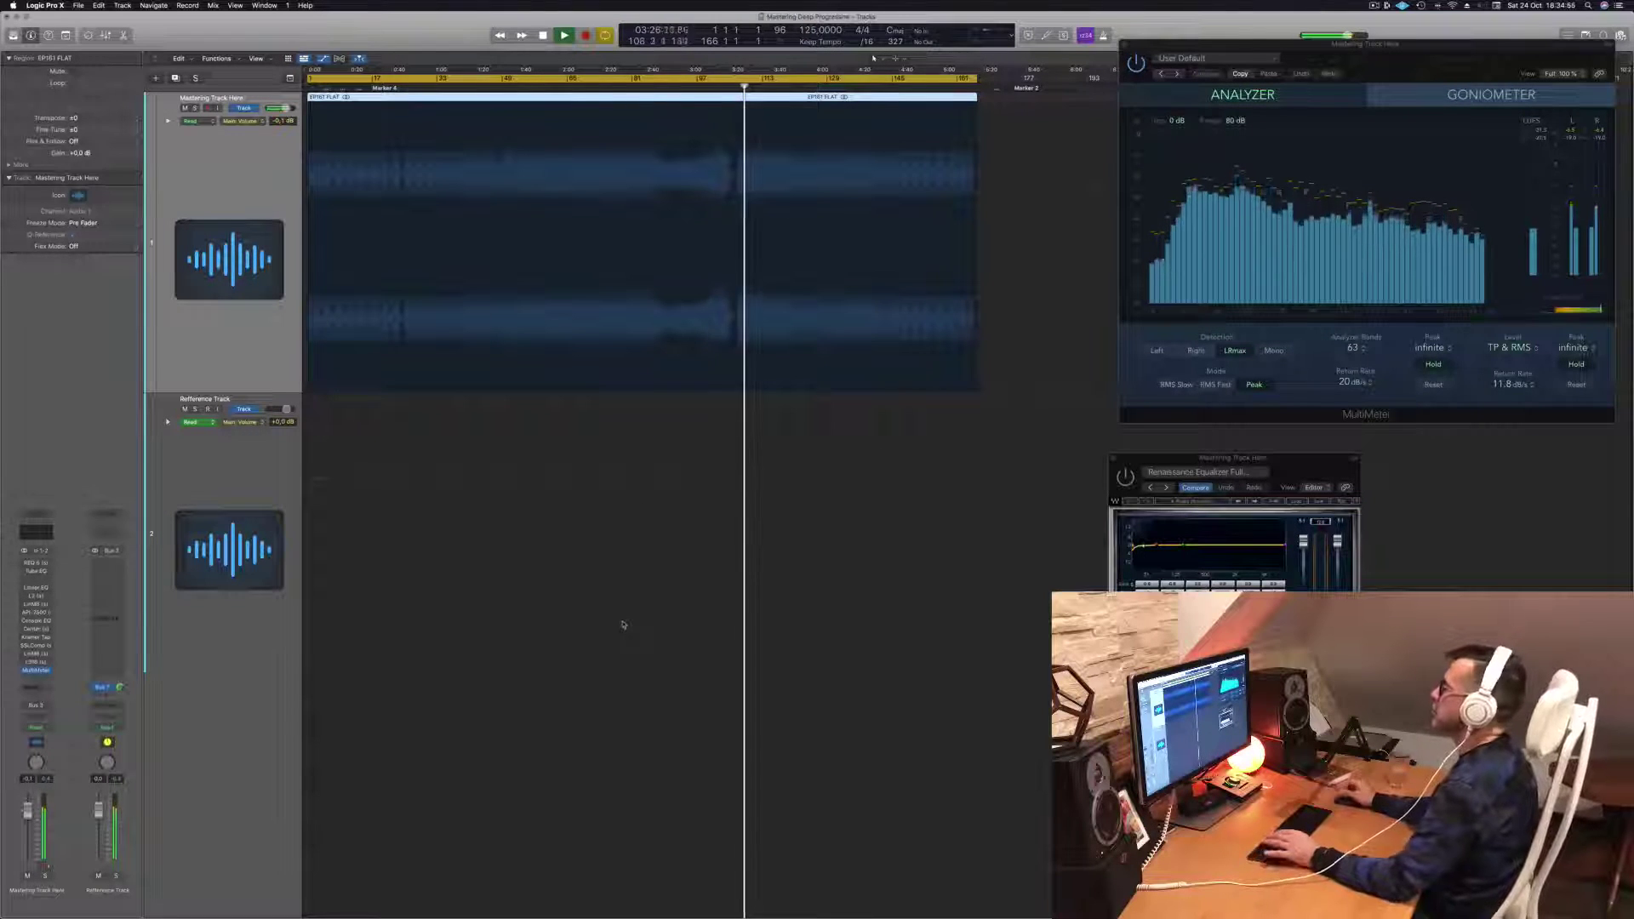
pyautogui.press('space')
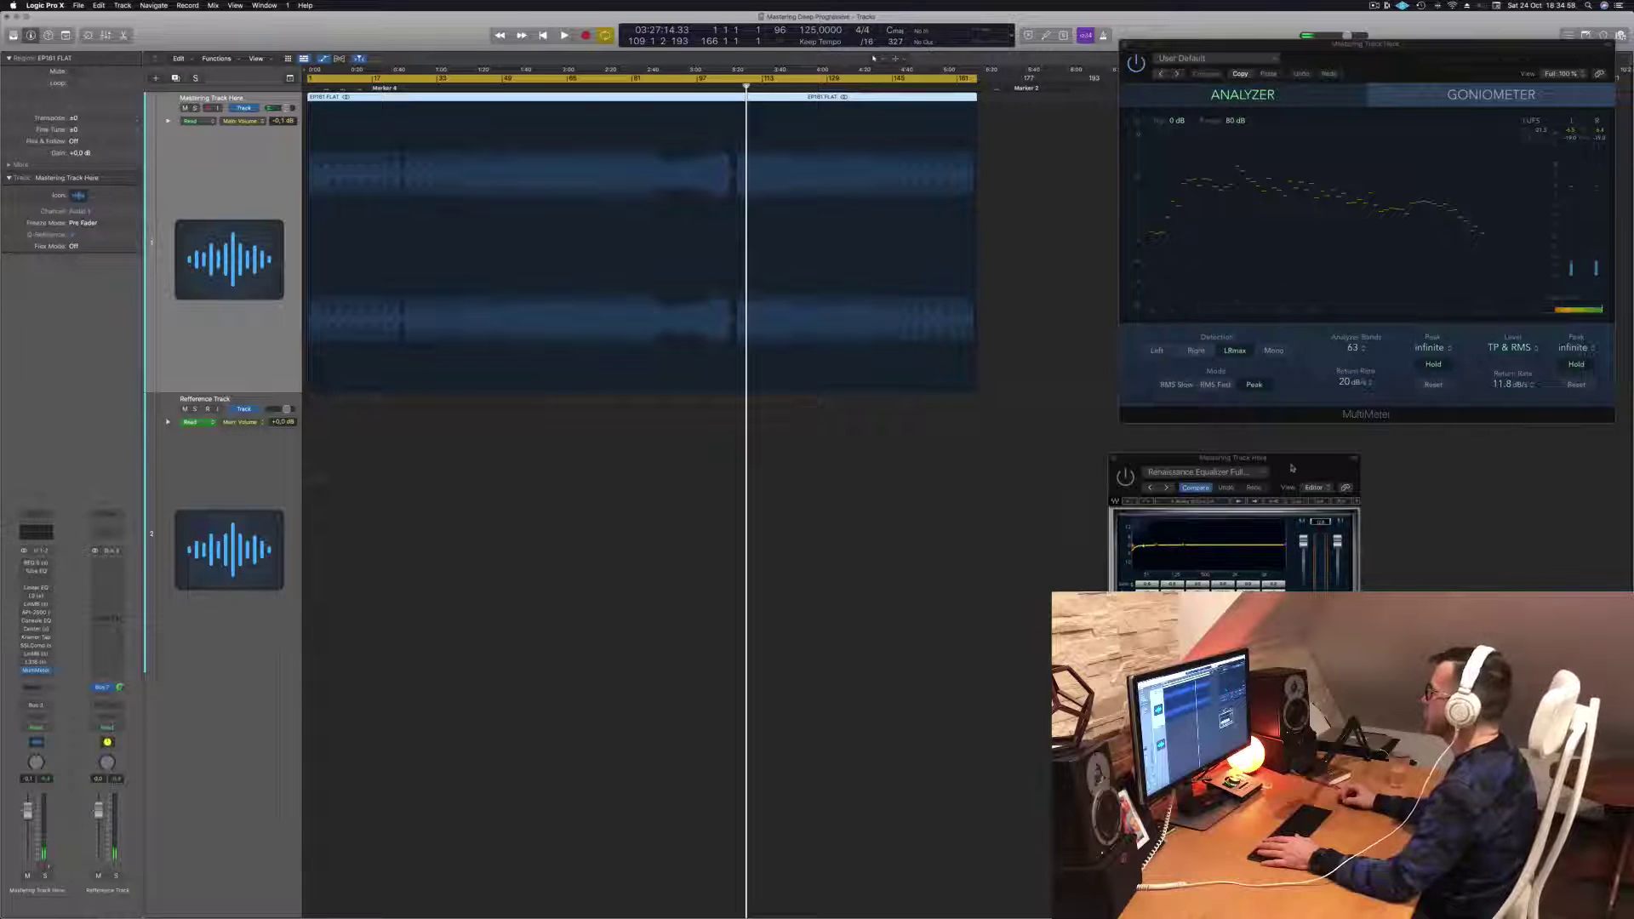
# Step: Play the mastering track from the beginning and switch on the REQ 6 equalizer, keeping its window over the track
pyautogui.moveTo(1292, 468); pyautogui.dragTo(740, 215)
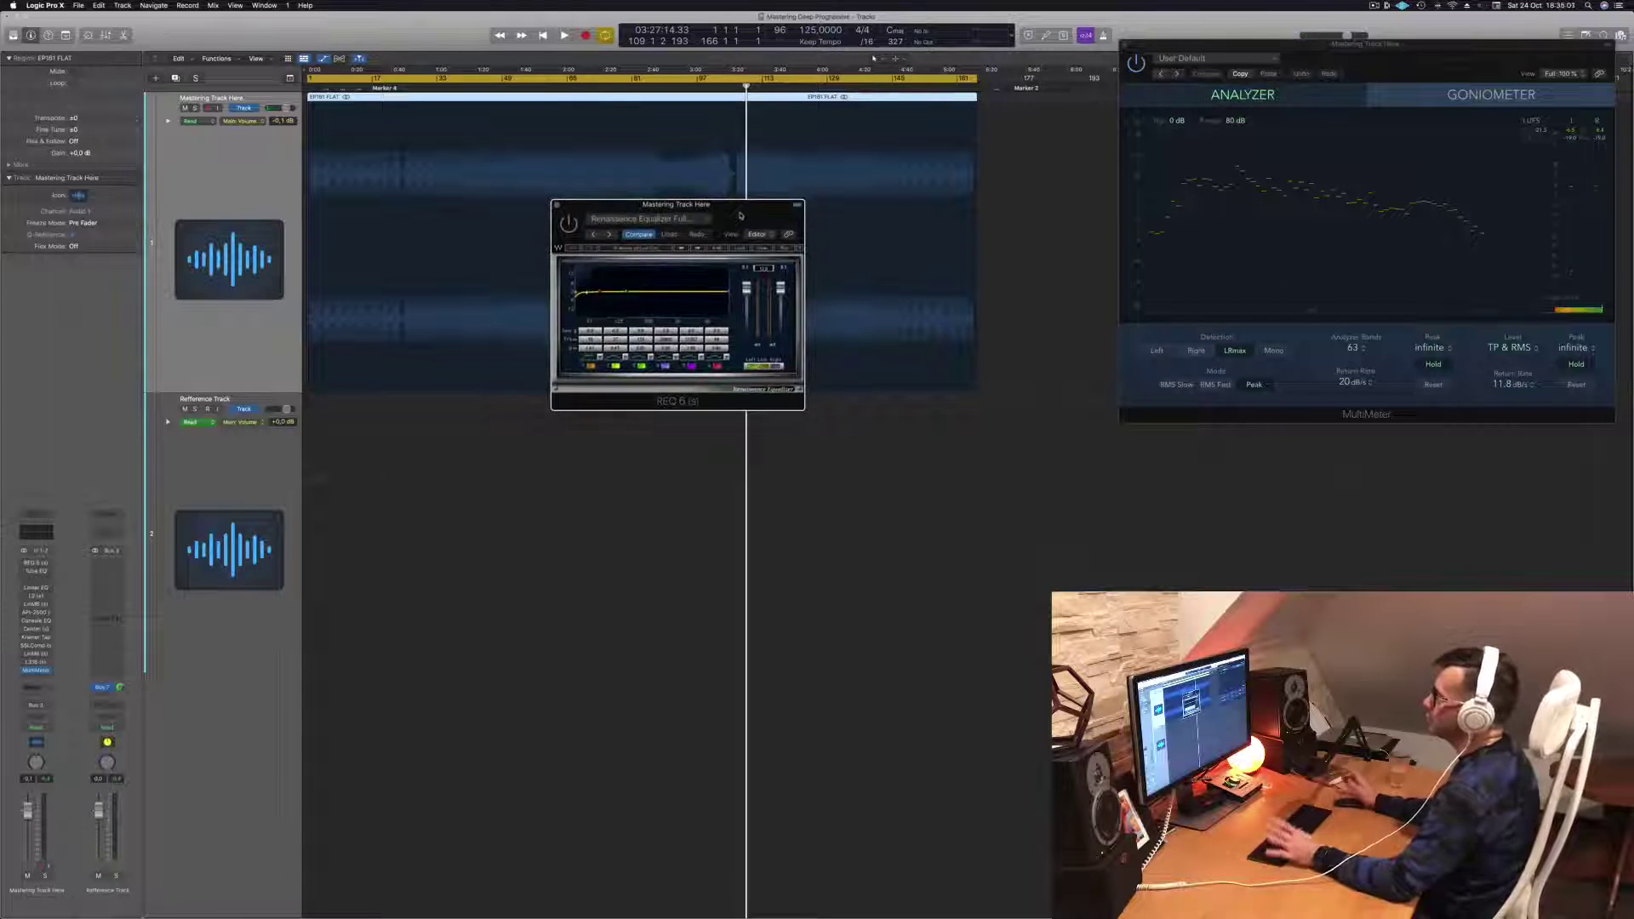
pyautogui.press('space')
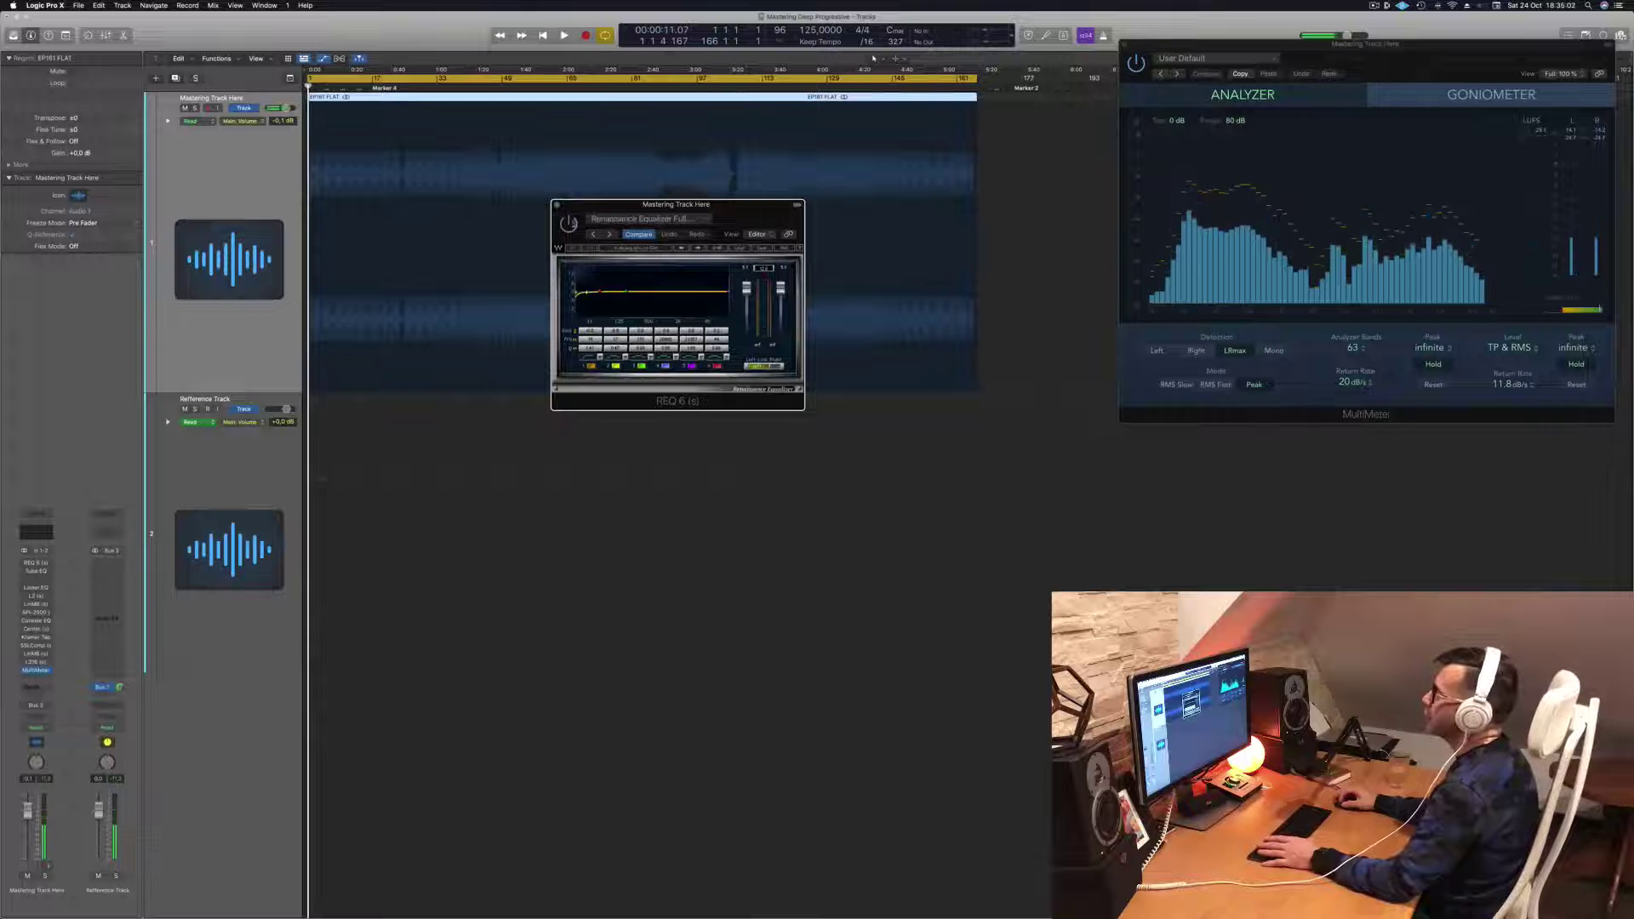
pyautogui.press('space')
pyautogui.moveTo(757, 218); pyautogui.dragTo(780, 275)
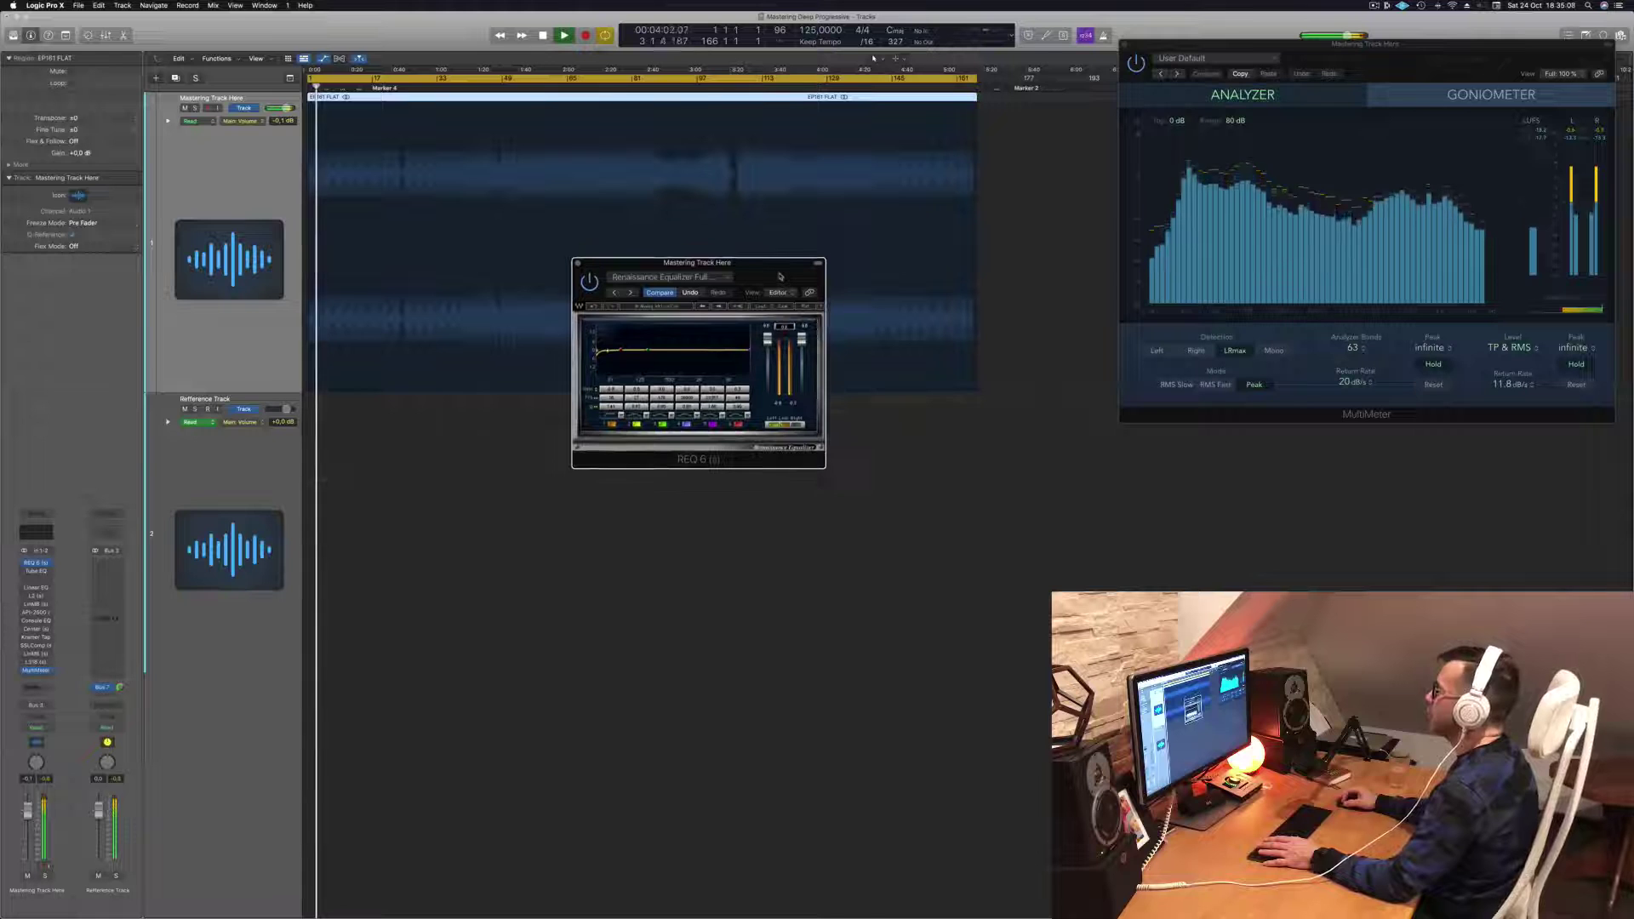
# Step: Audition the equalized track from about 2:23 and from about 3:10, keeping the REQ 6 window in view
pyautogui.click(608, 87)
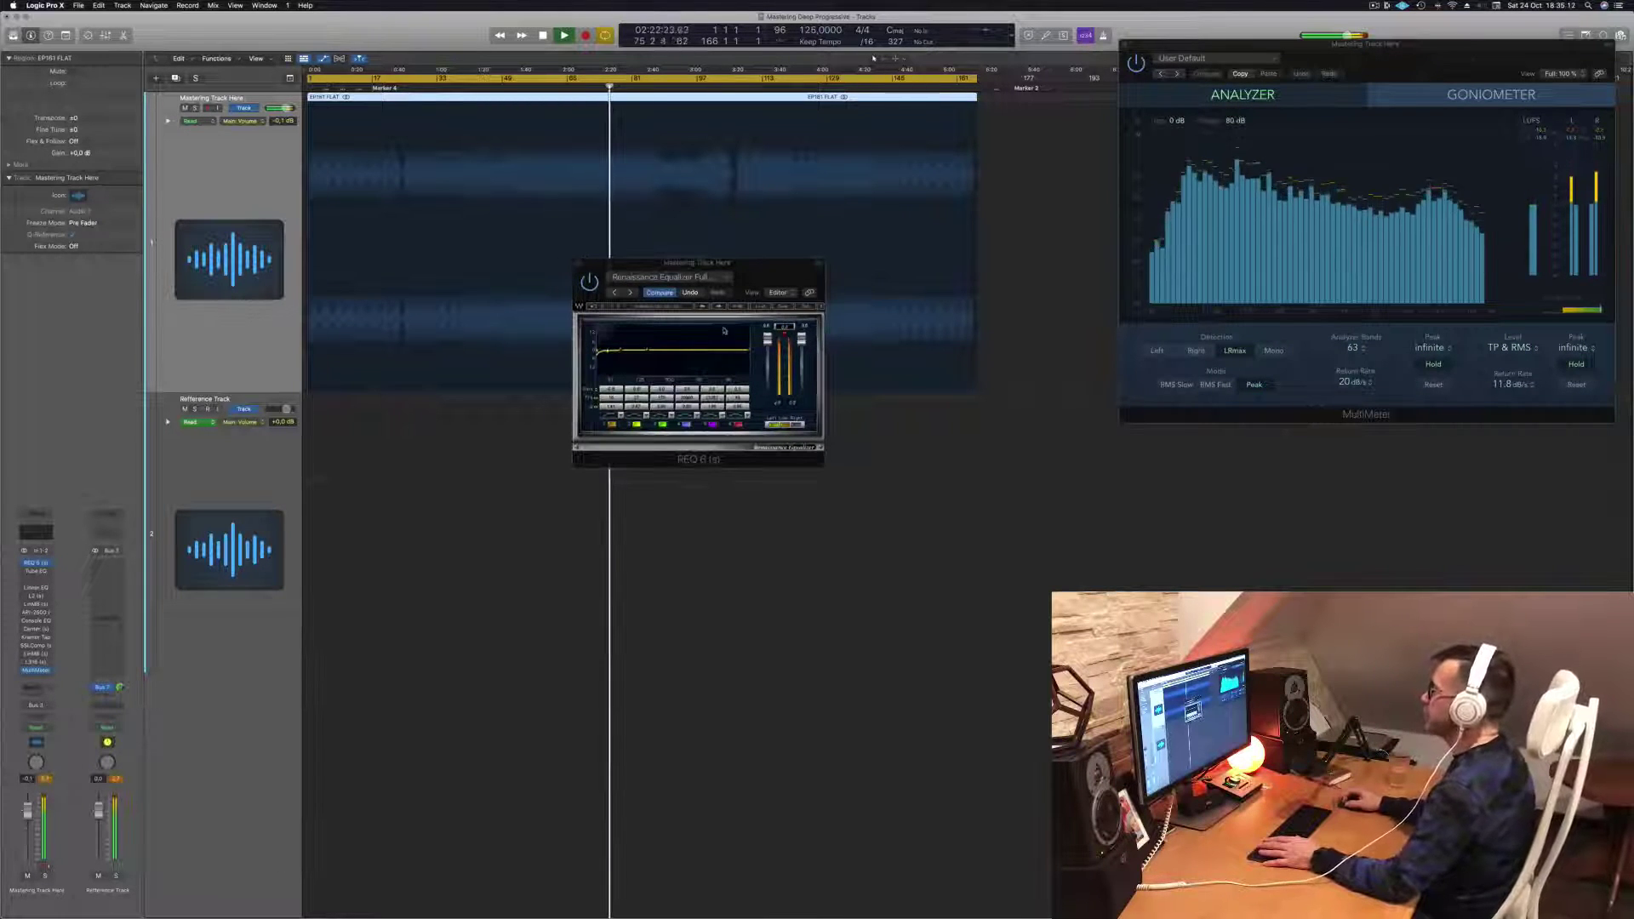
pyautogui.click(755, 280)
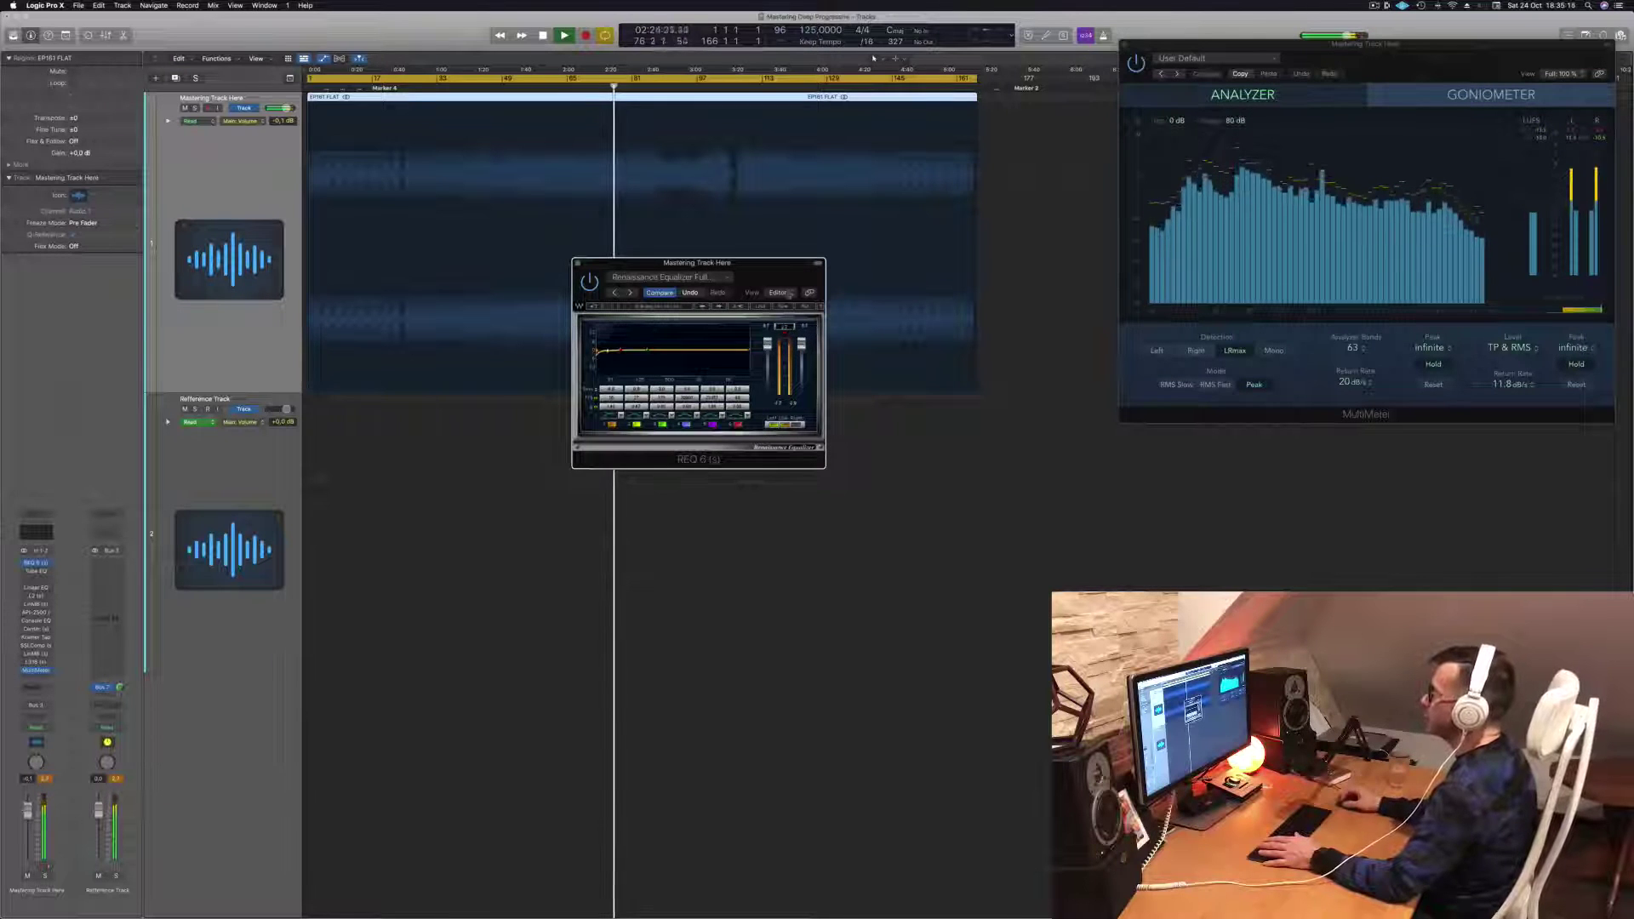
pyautogui.moveTo(755, 280); pyautogui.dragTo(811, 364)
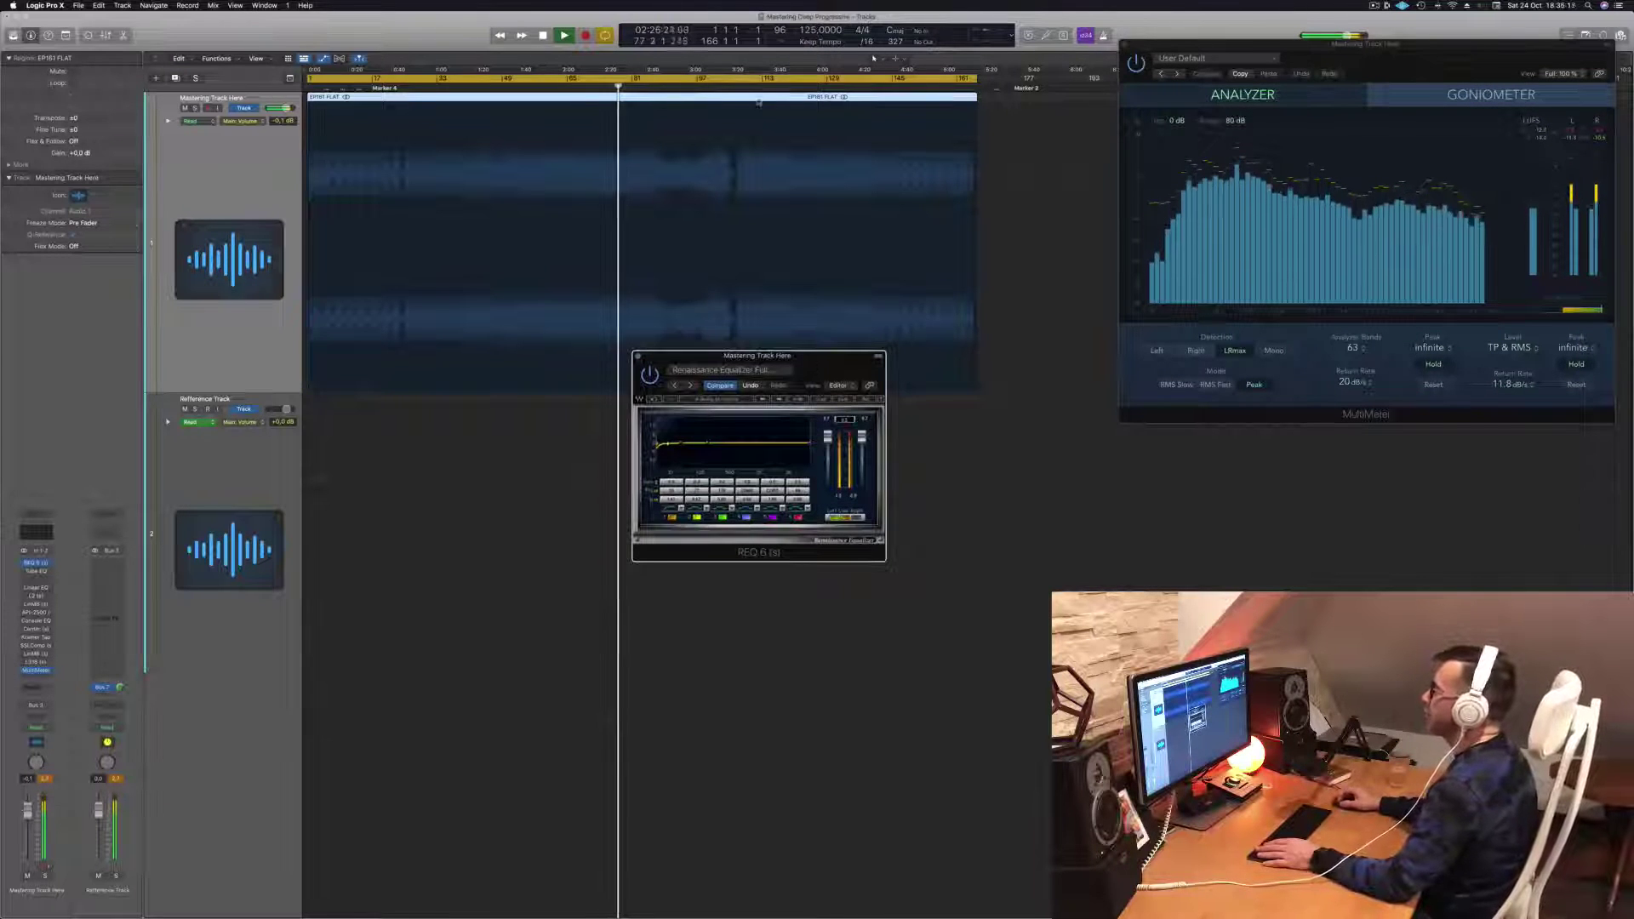
pyautogui.click(746, 339)
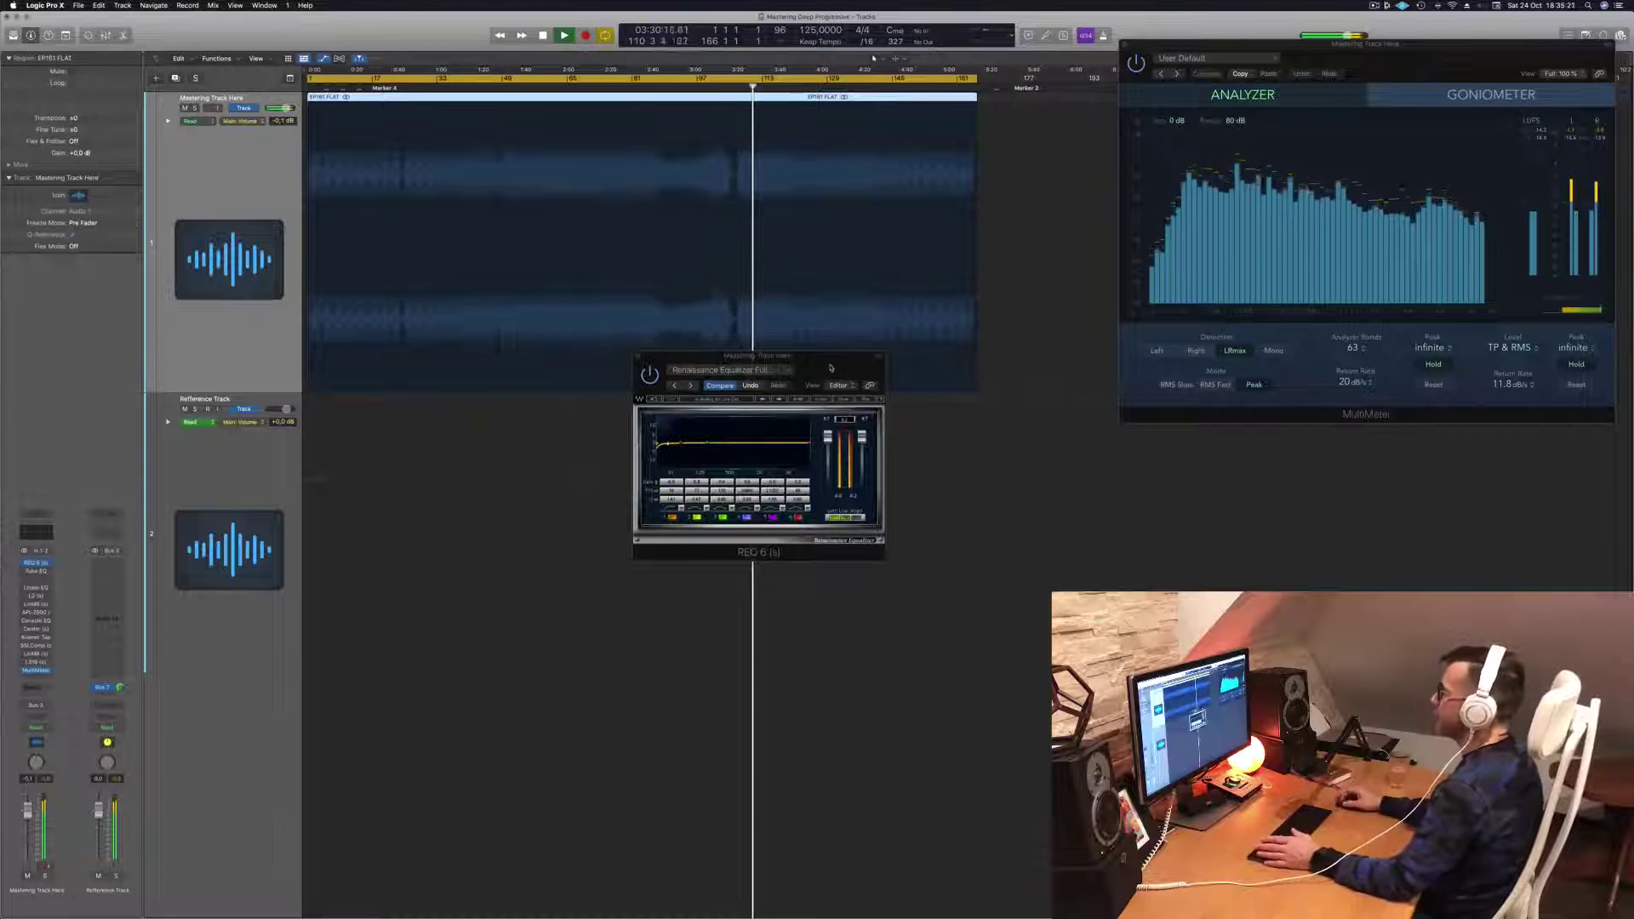
pyautogui.moveTo(830, 369); pyautogui.dragTo(904, 406)
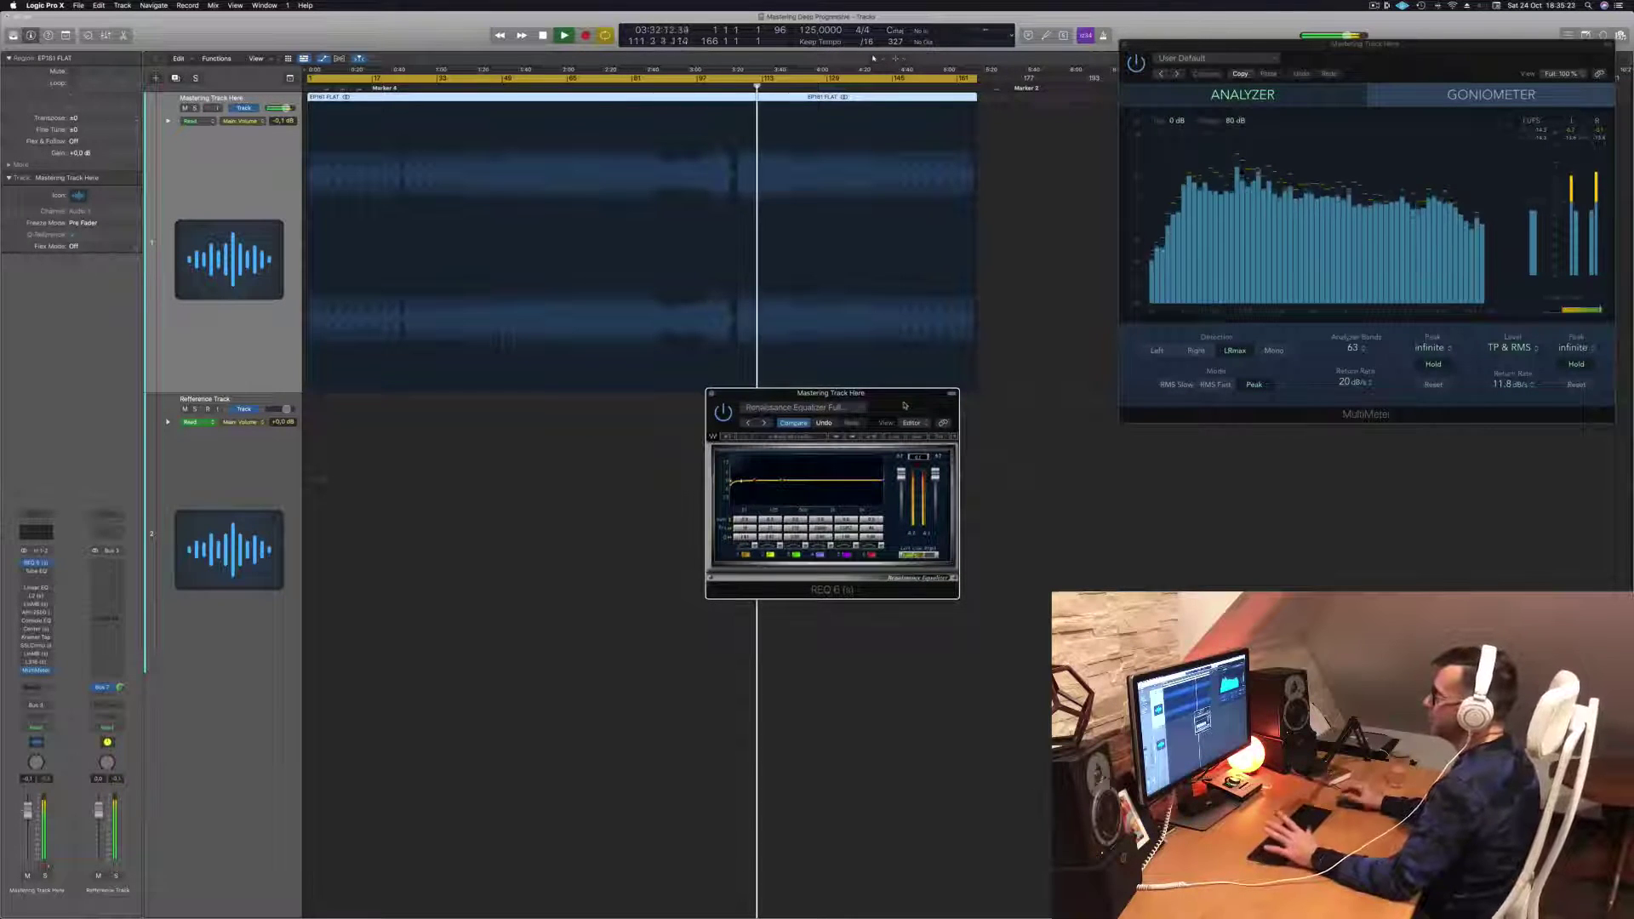
pyautogui.click(521, 181)
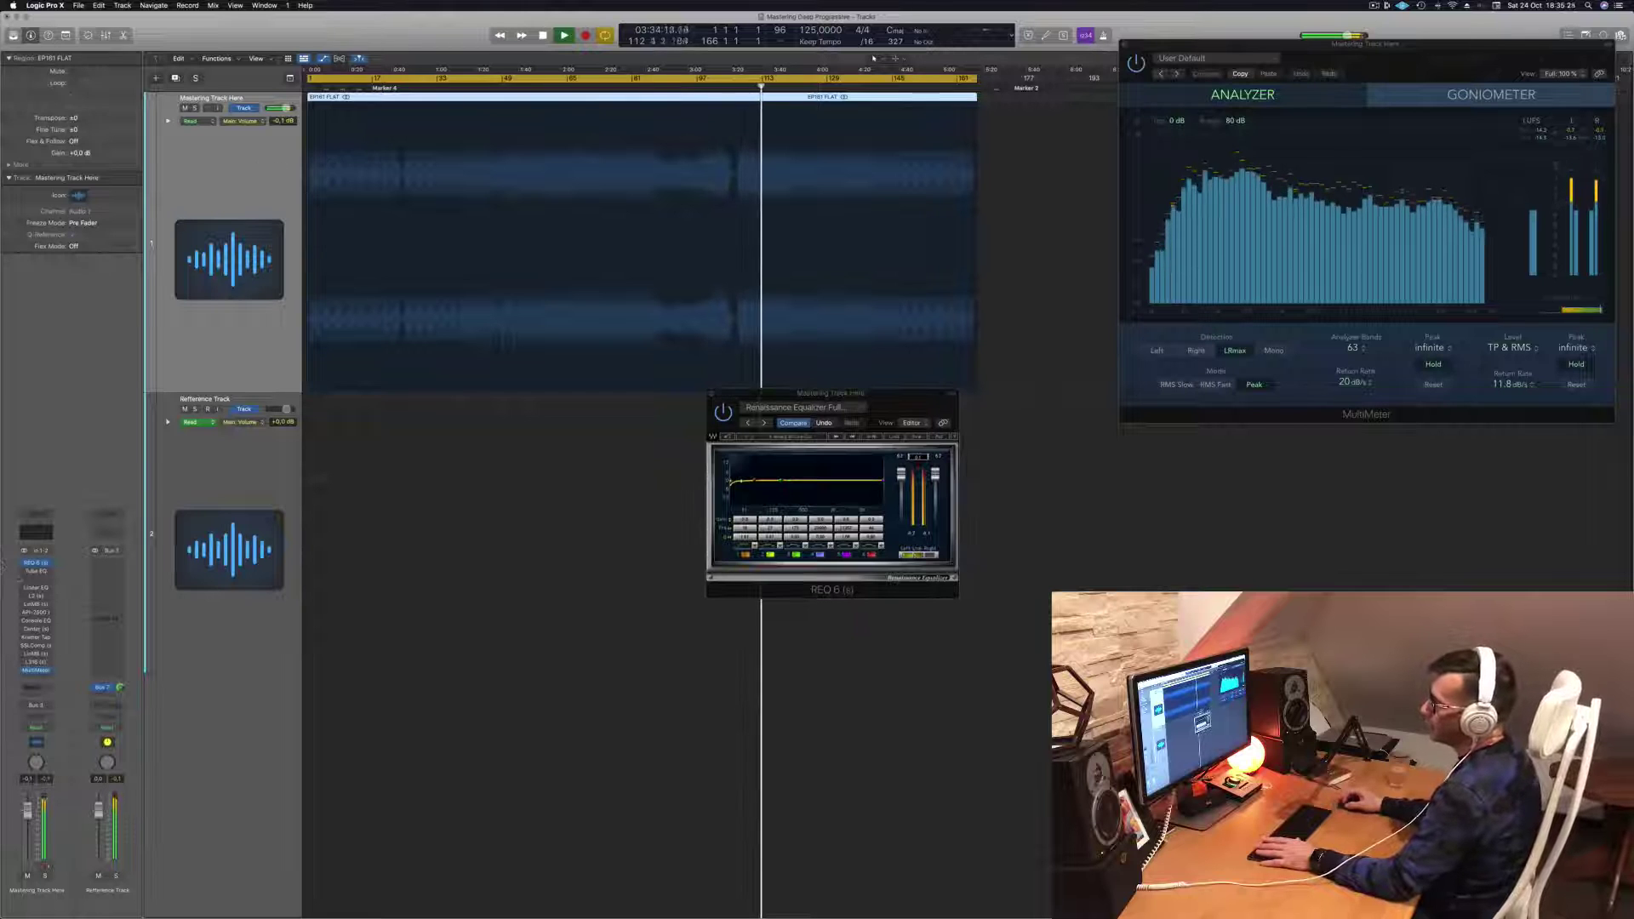
# Step: Open the Vintage Tube EQ on the mastering track, switch it on, and arrange its window beside the REQ 6
pyautogui.click(35, 573)
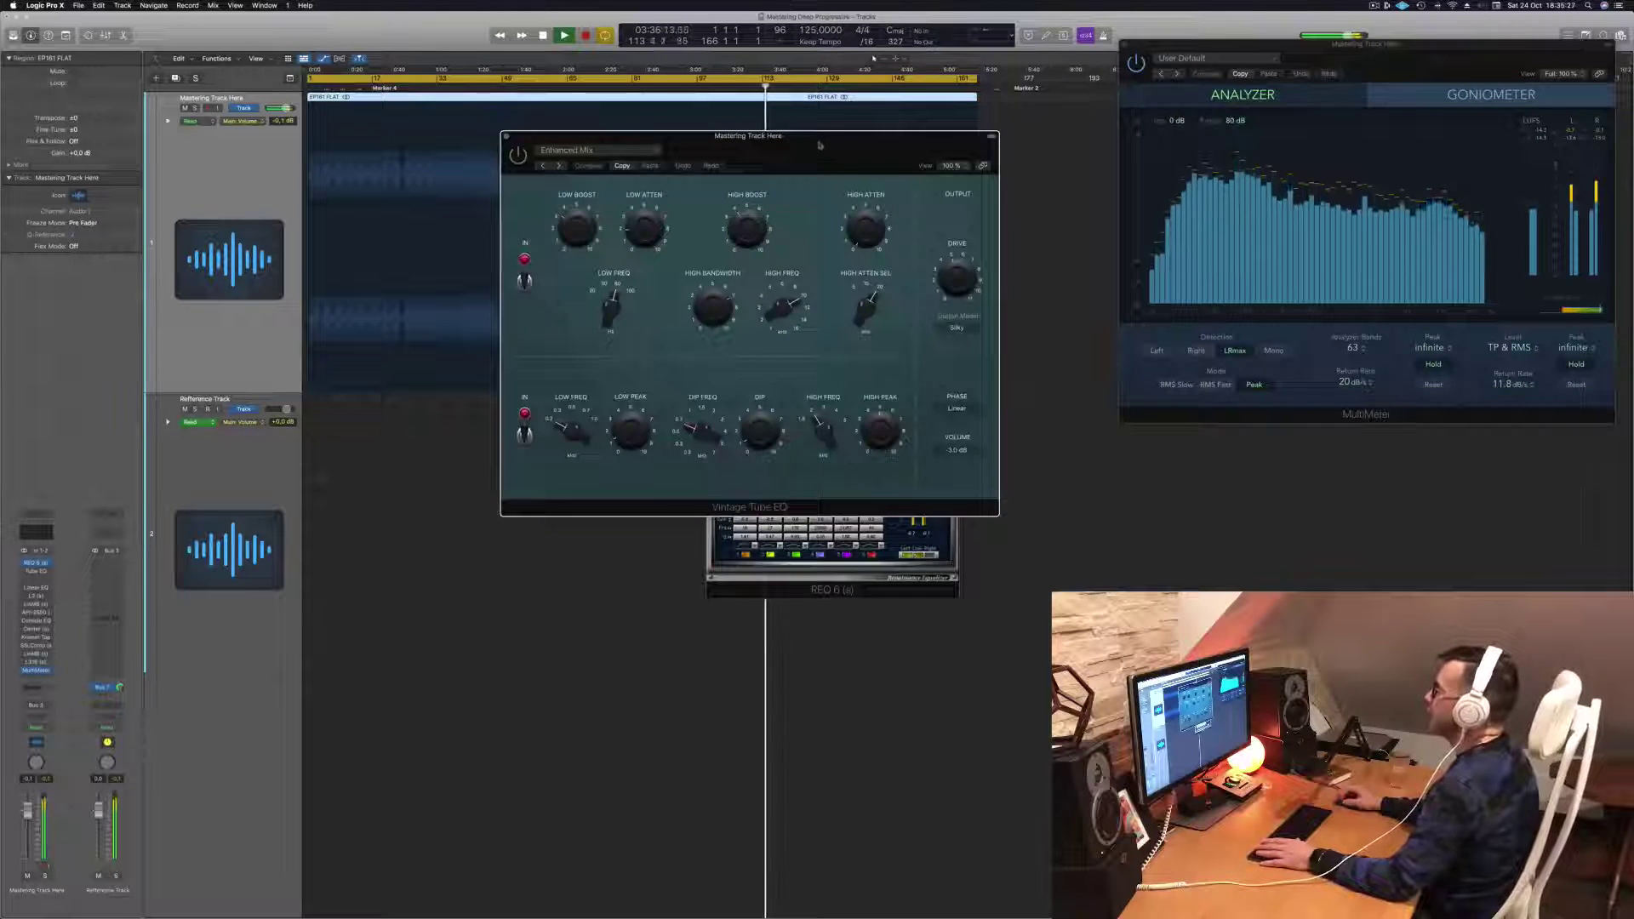
pyautogui.moveTo(826, 148); pyautogui.dragTo(740, 342)
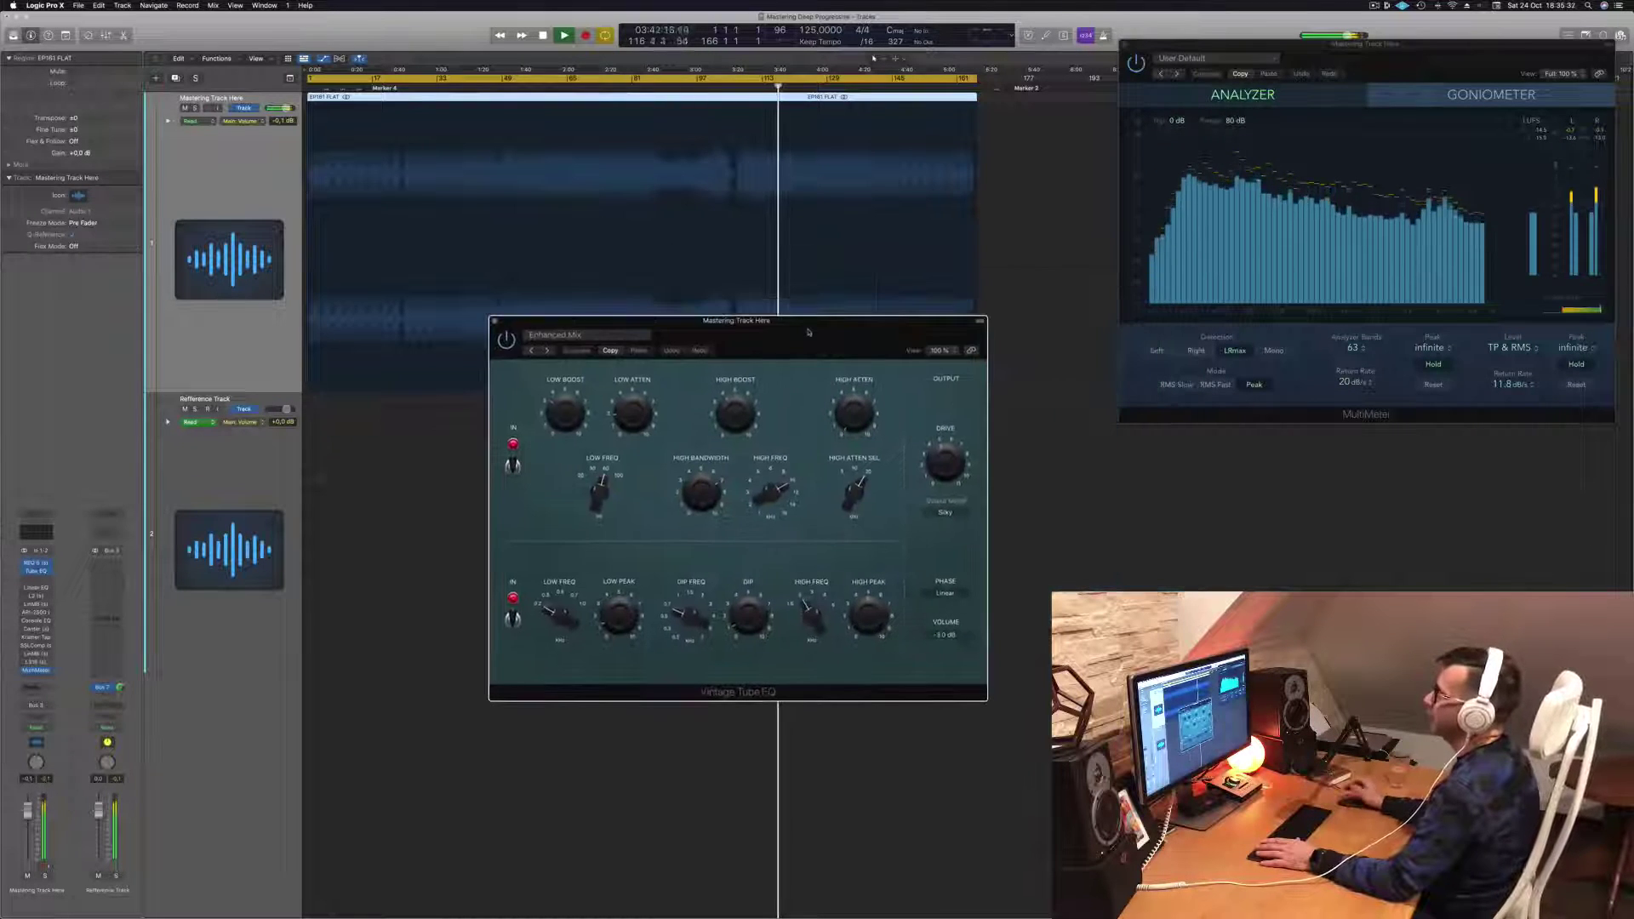
pyautogui.moveTo(844, 341); pyautogui.dragTo(1343, 285)
pyautogui.moveTo(905, 401); pyautogui.dragTo(694, 394)
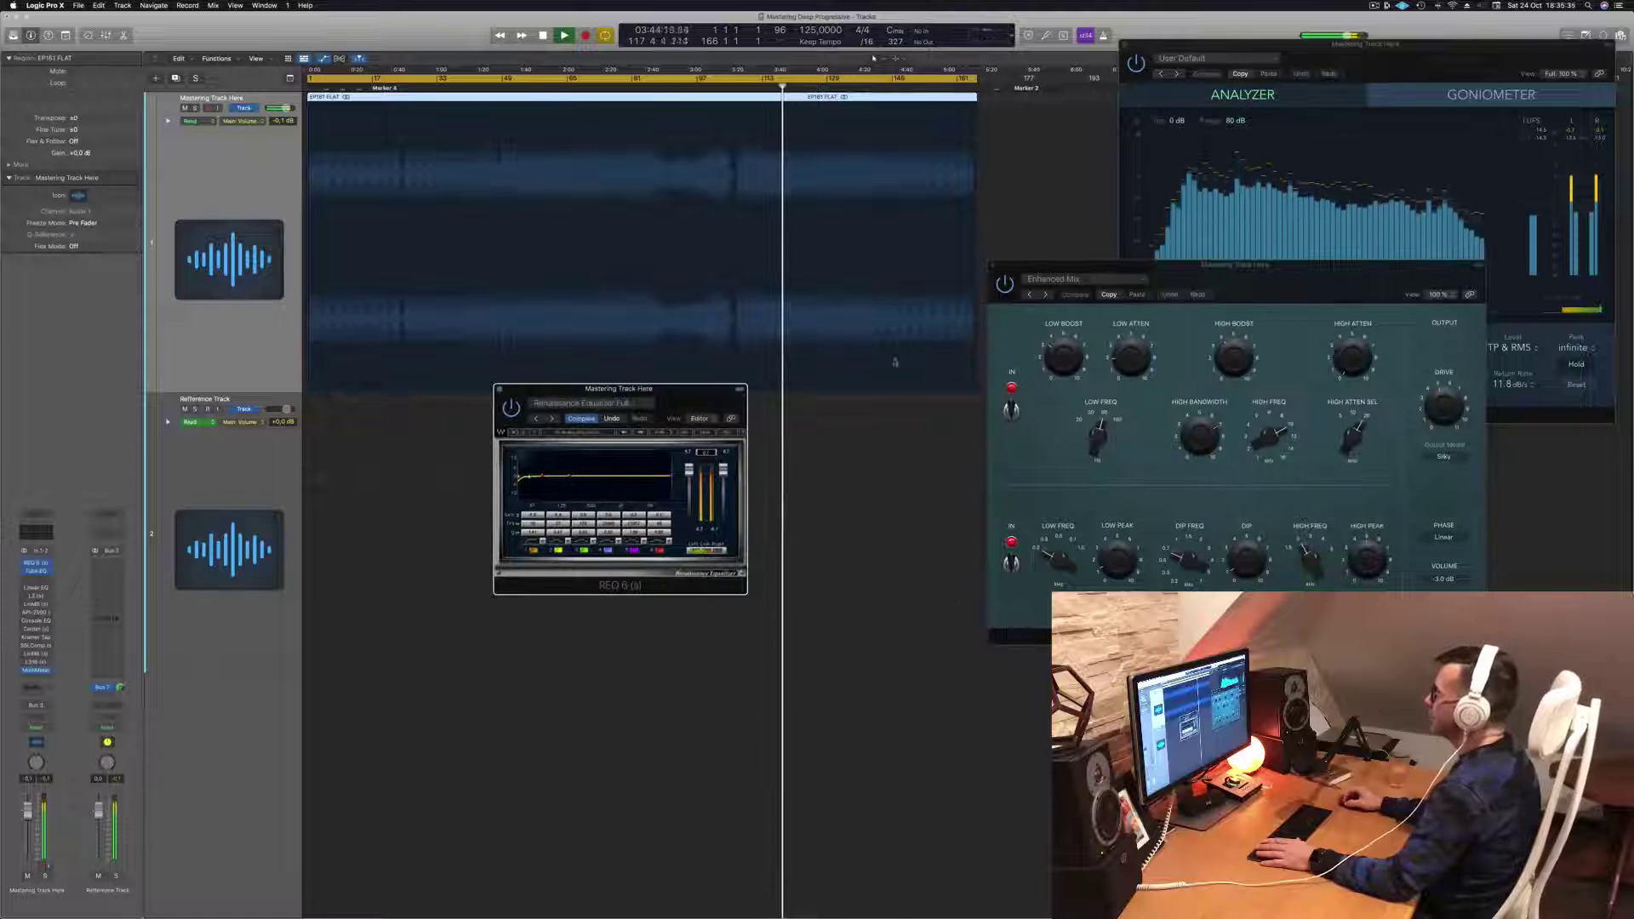
pyautogui.moveTo(1309, 284); pyautogui.dragTo(1032, 355)
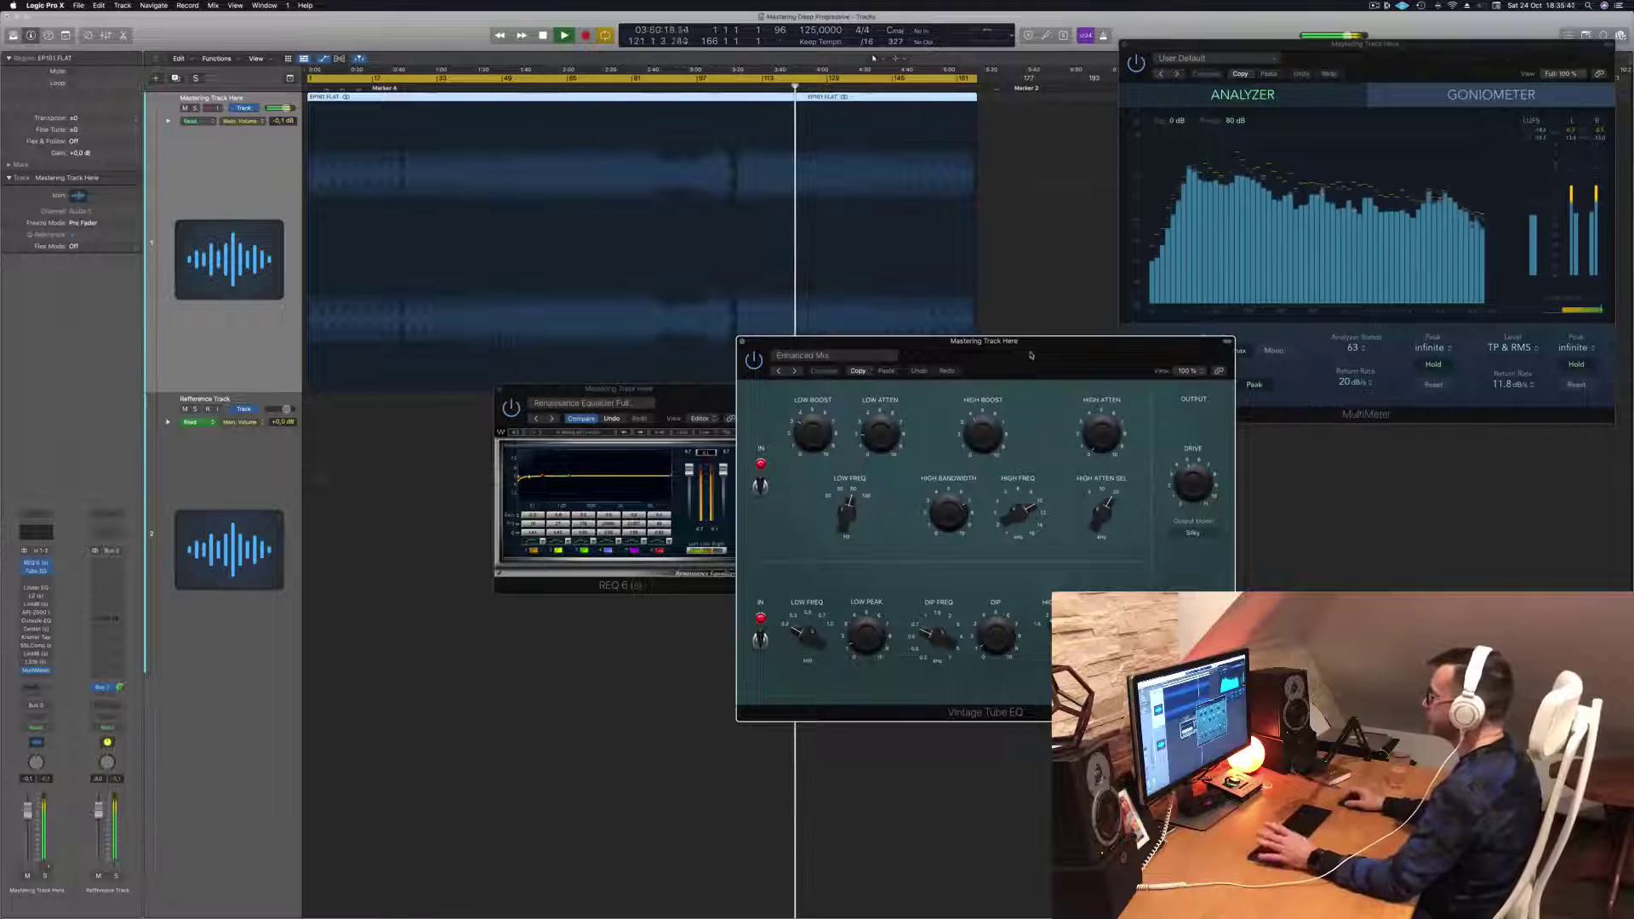
pyautogui.moveTo(1040, 342); pyautogui.dragTo(1078, 357)
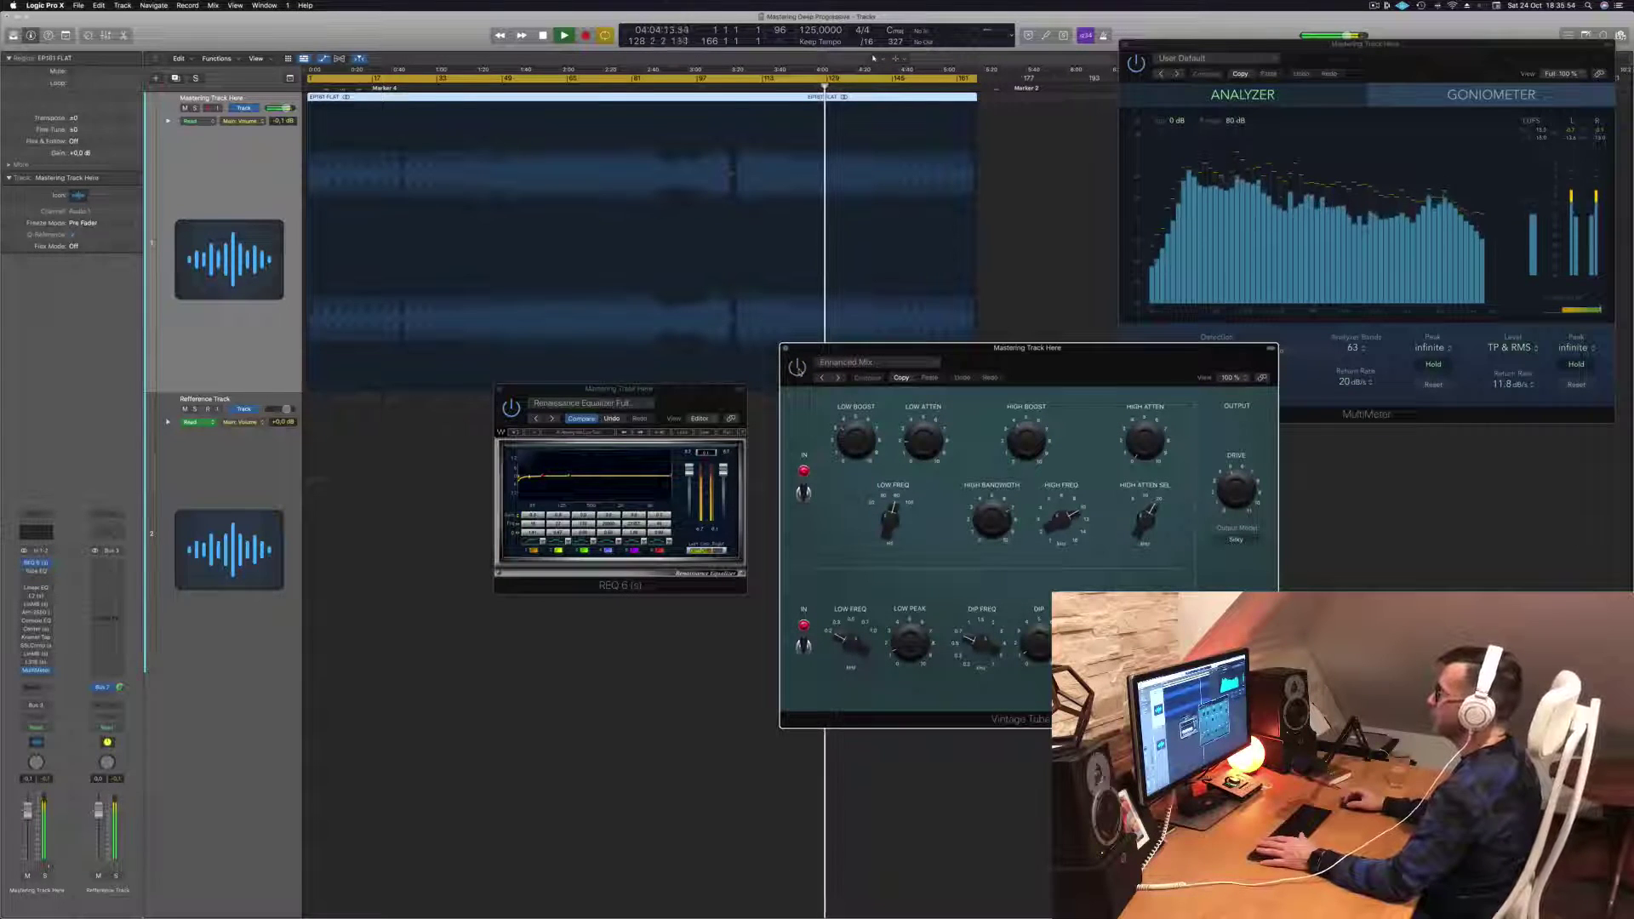
# Step: Audition the track from the beginning and from about 1:06 with the REQ 6 and Vintage Tube EQ windows open
pyautogui.moveTo(797, 368); pyautogui.dragTo(826, 367)
pyautogui.press('Return')
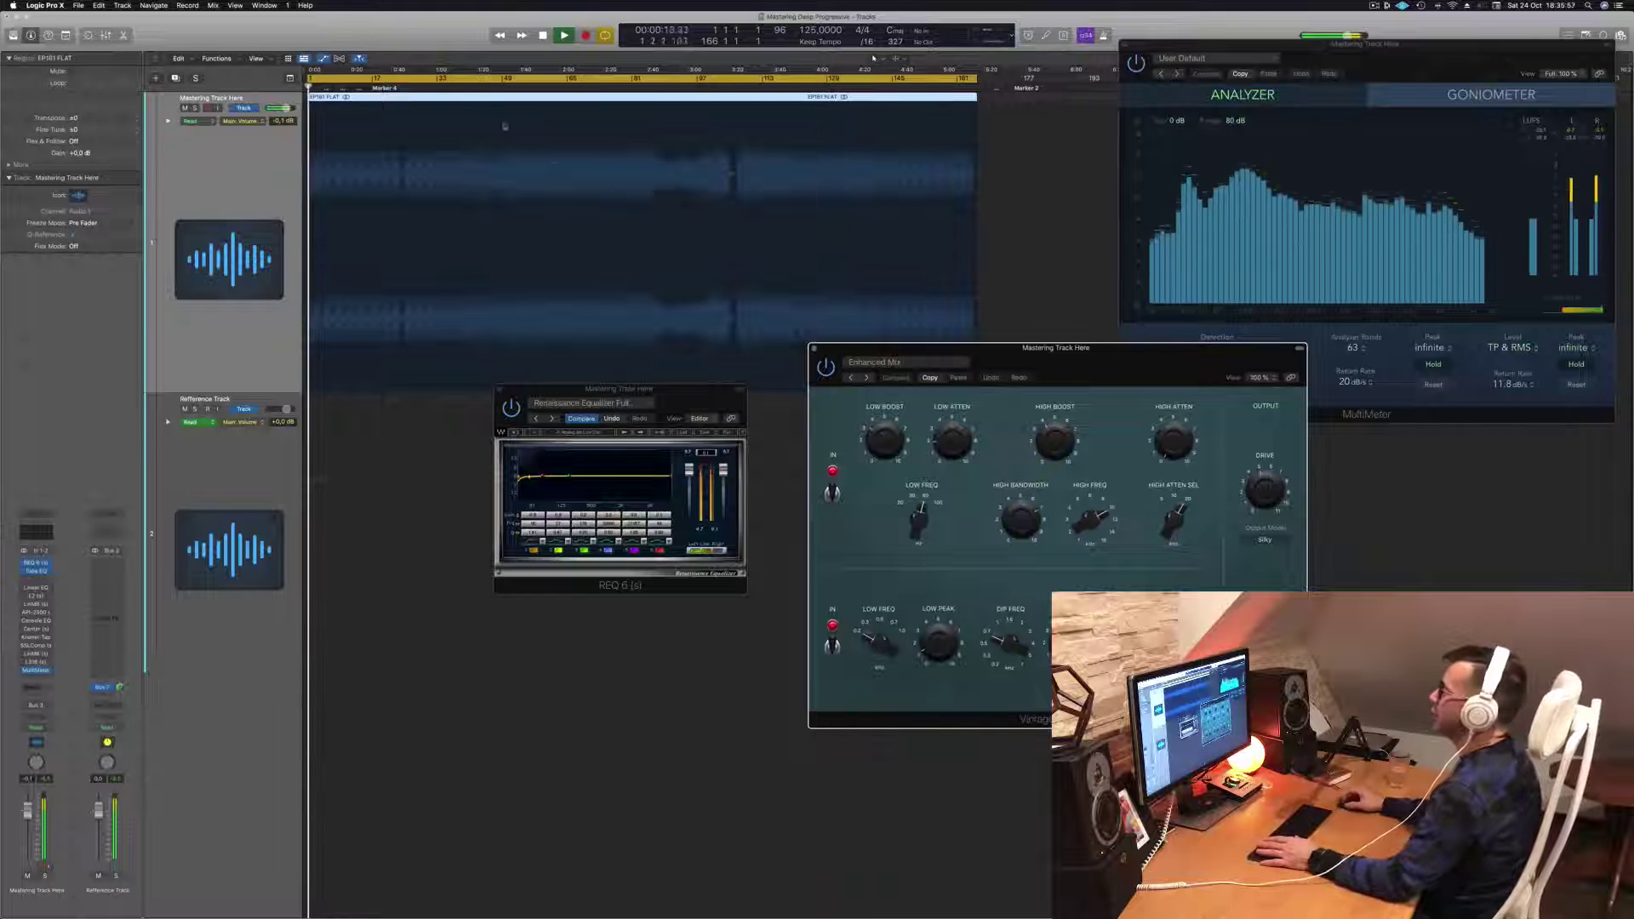
pyautogui.click(443, 87)
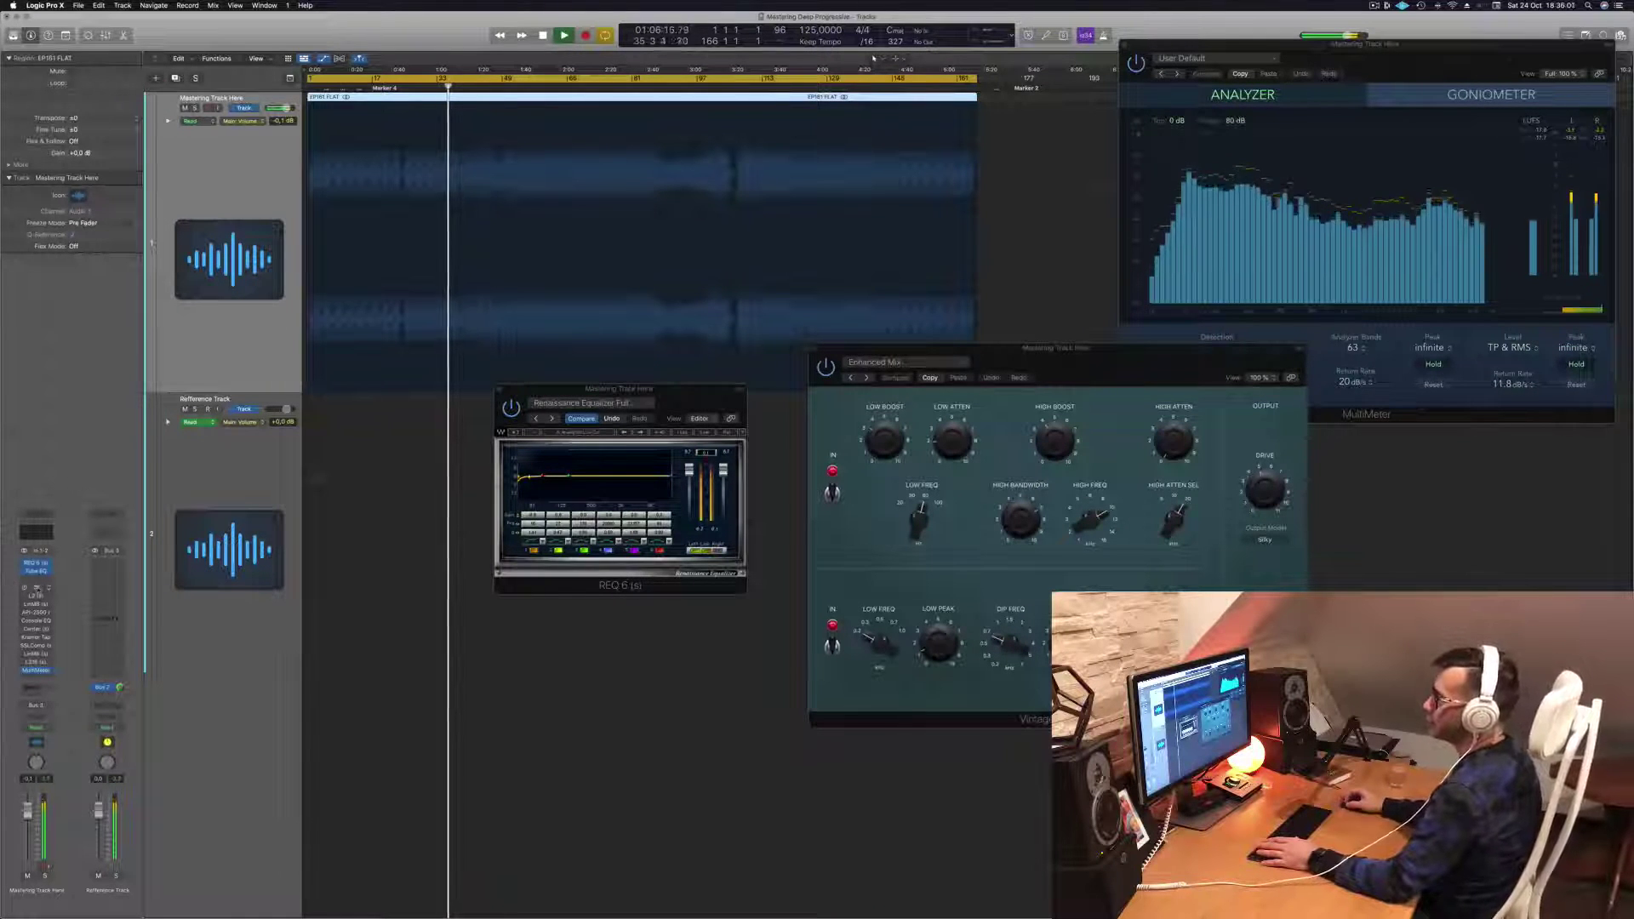
# Step: Open the Linear Phase EQ on the mastering track, review its curve during playback, and close its window
pyautogui.click(36, 594)
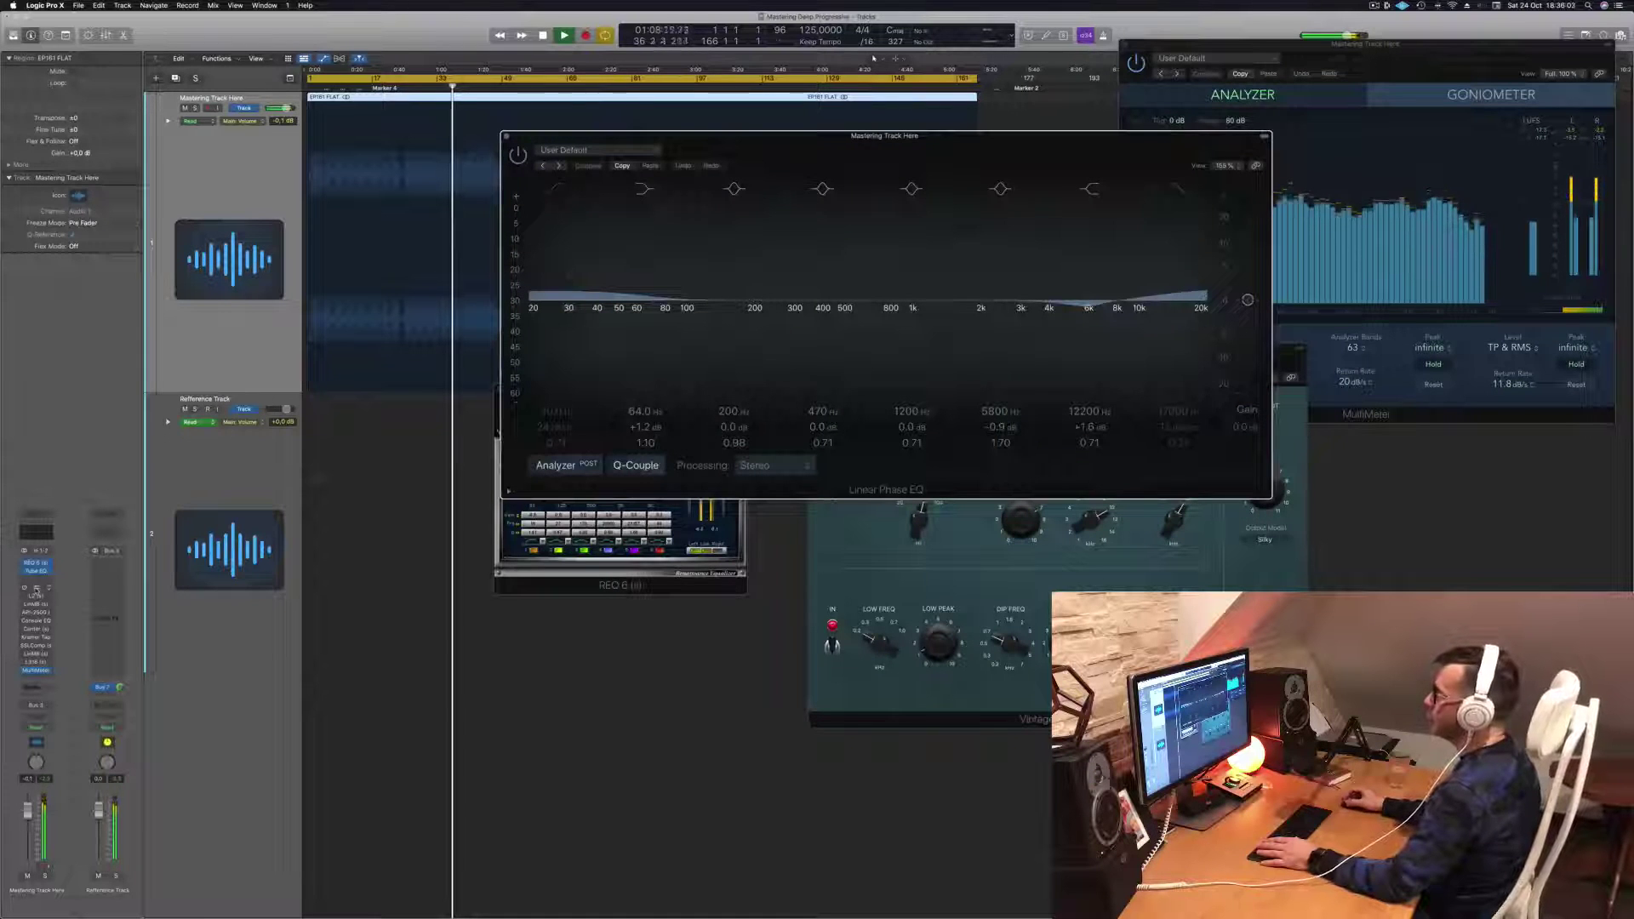
pyautogui.moveTo(830, 156); pyautogui.dragTo(753, 174)
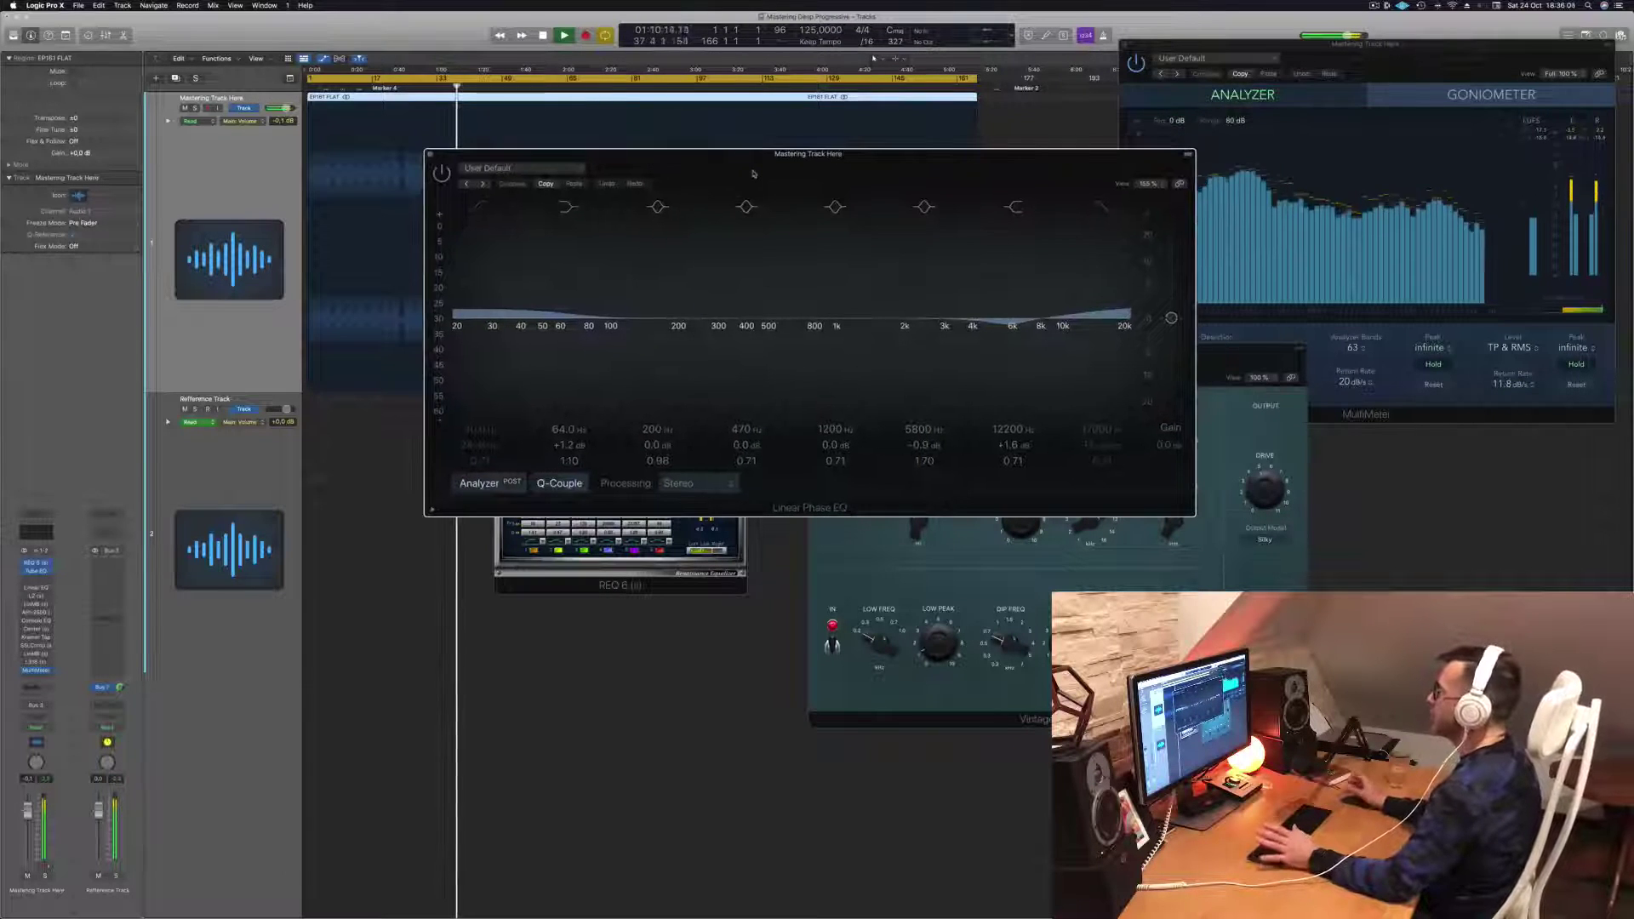
pyautogui.moveTo(892, 166); pyautogui.dragTo(952, 156)
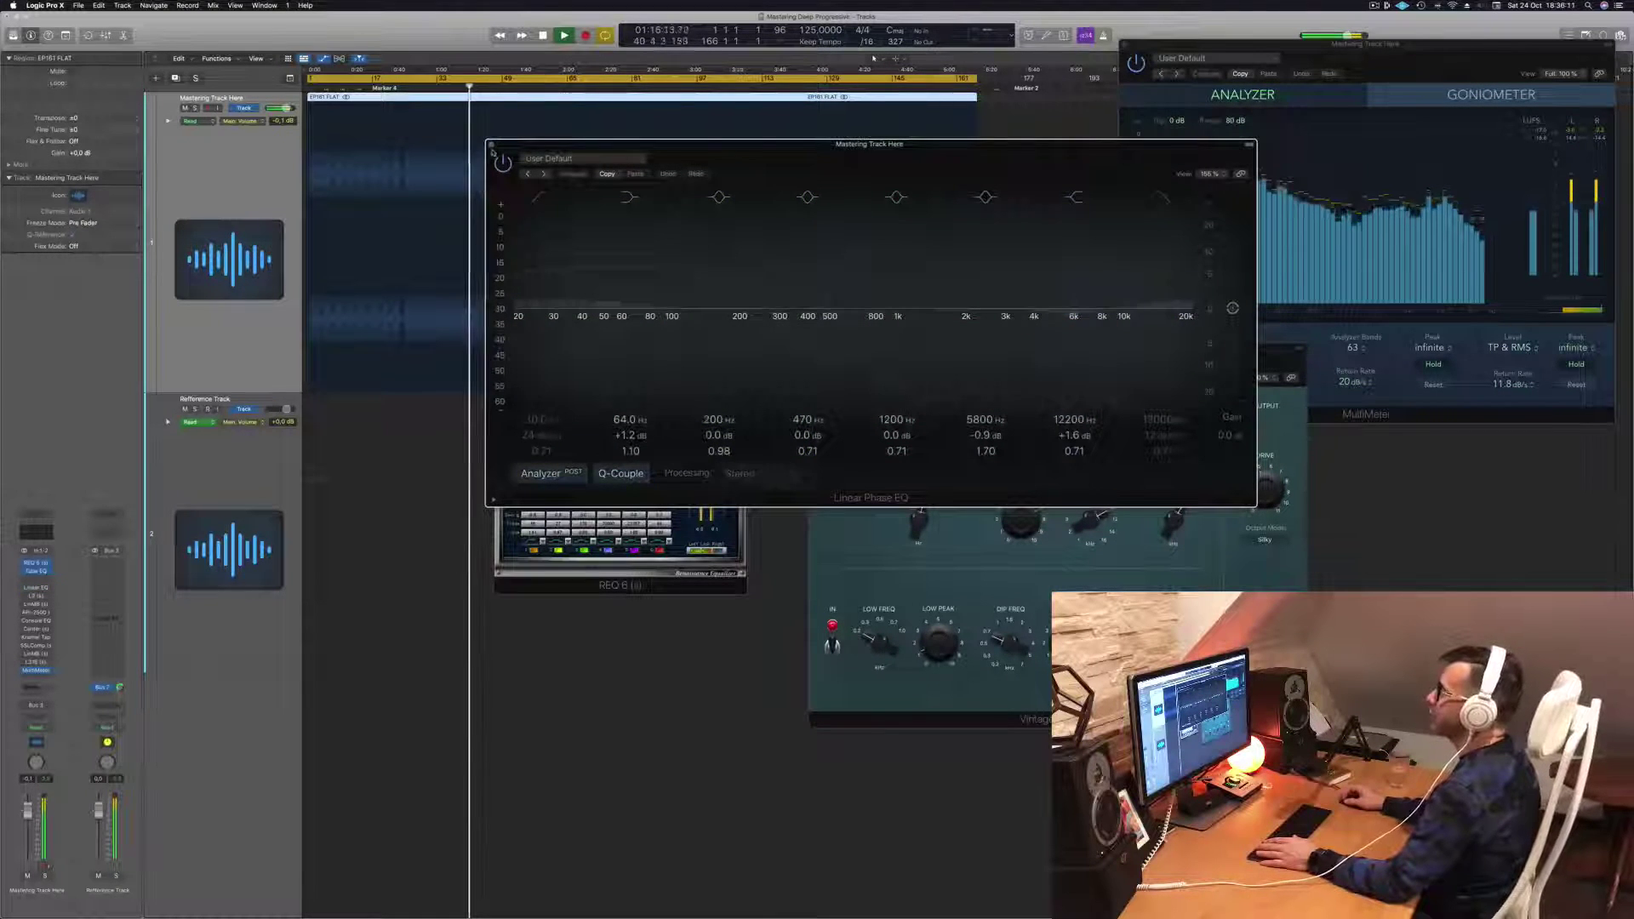
pyautogui.click(491, 146)
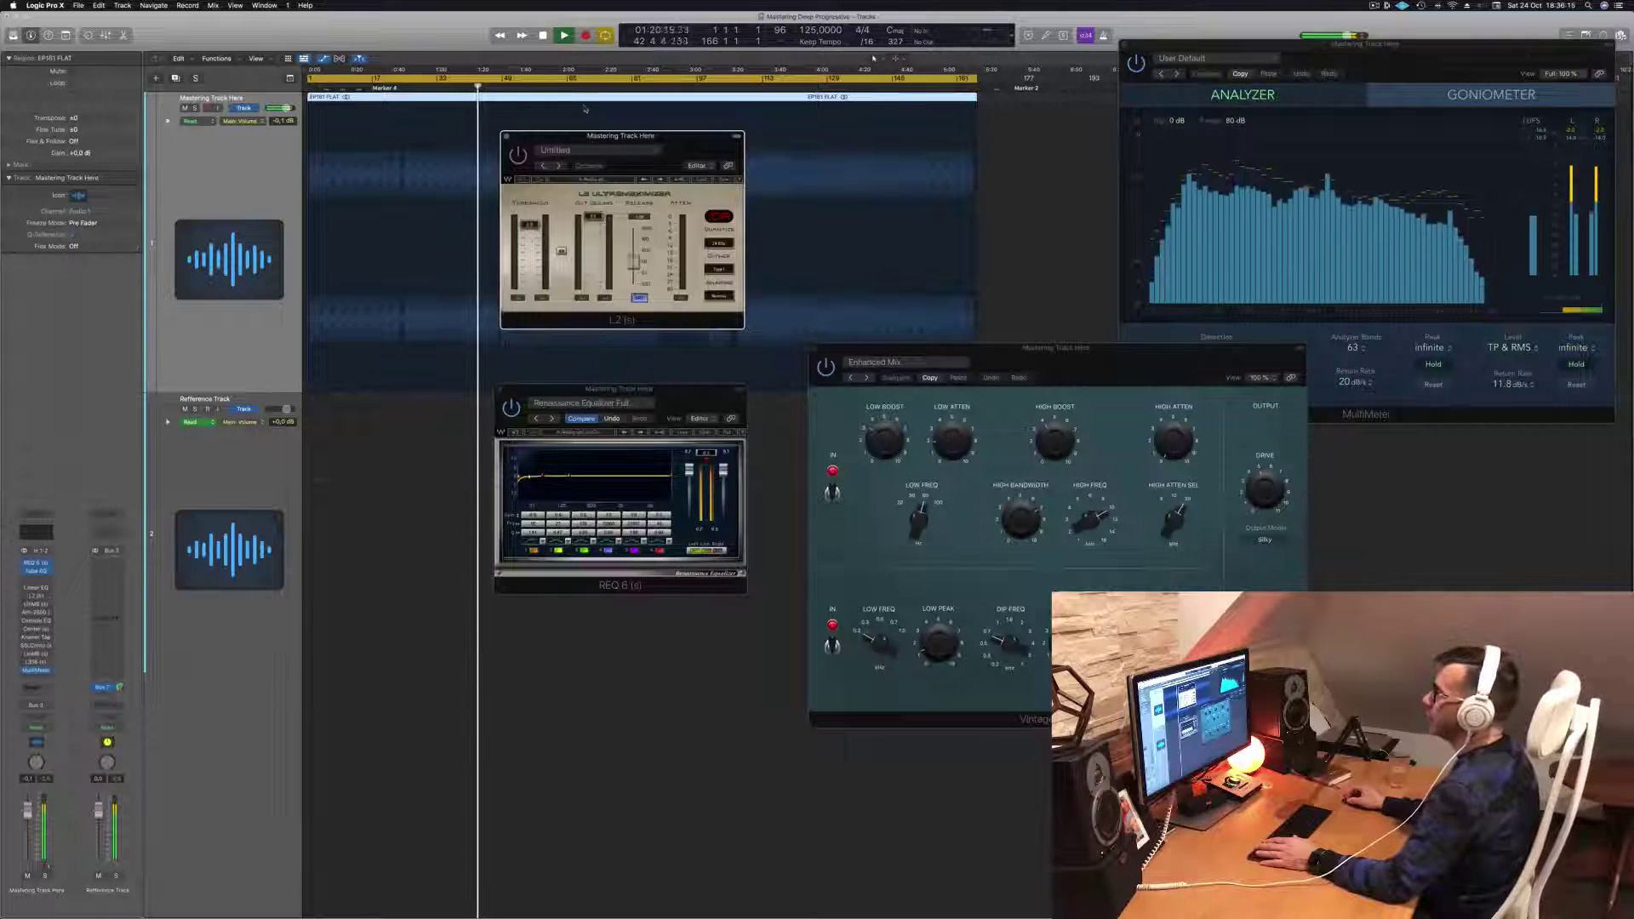
# Step: Switch on the L2 Ultramaximizer in the mastering chain and place its window above the Vintage Tube EQ
pyautogui.moveTo(585, 136); pyautogui.dragTo(618, 141)
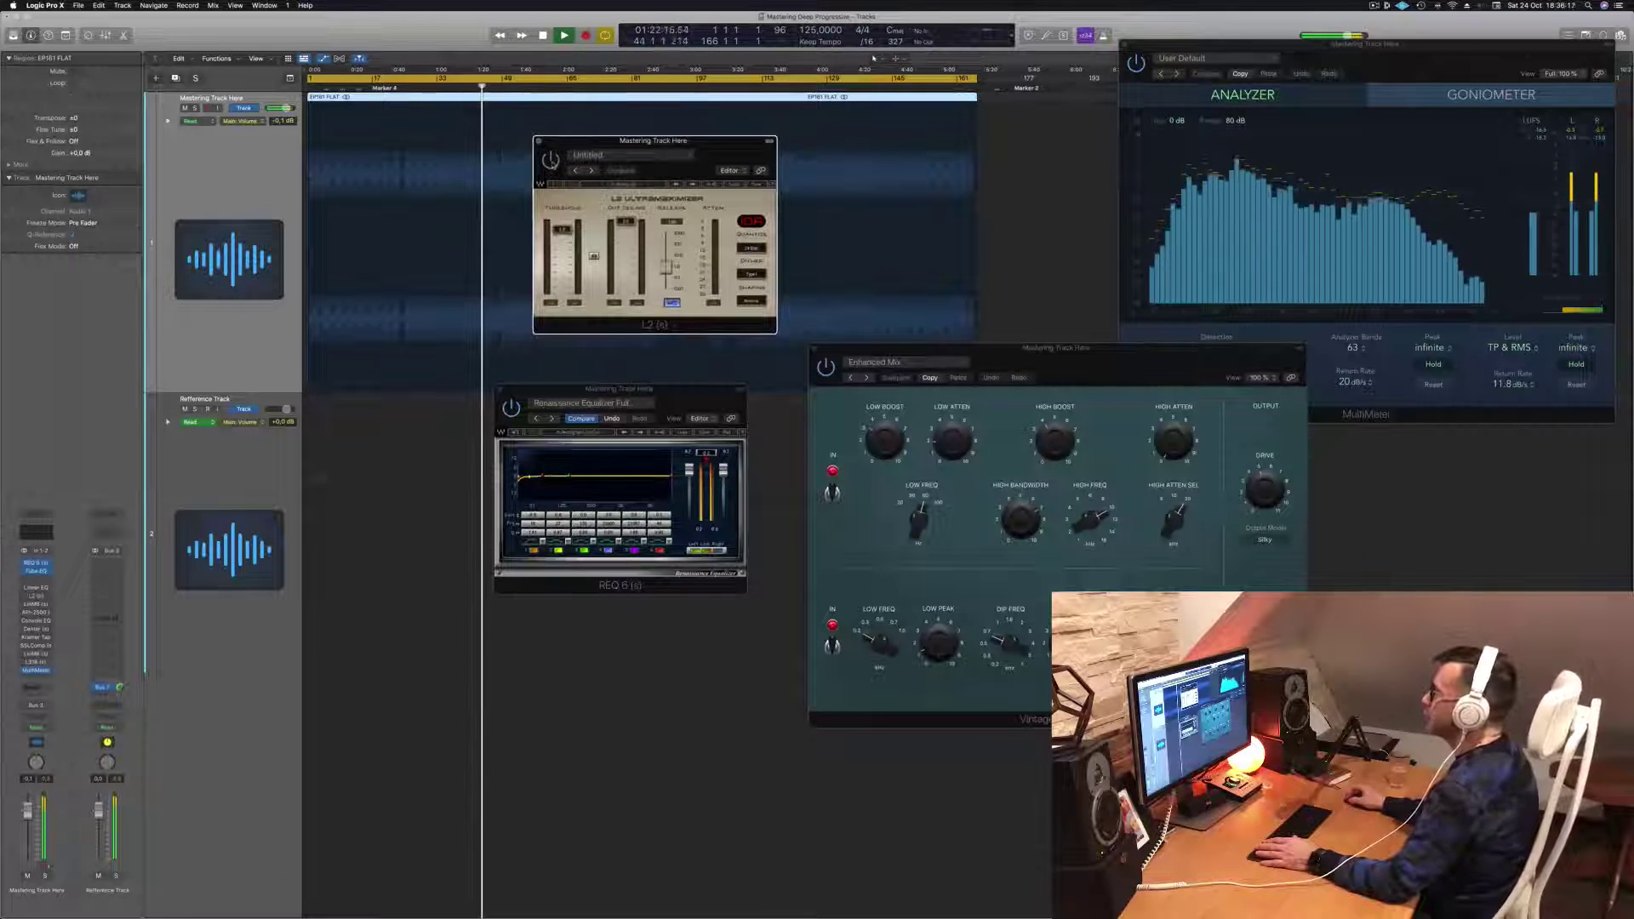
pyautogui.moveTo(733, 150)
pyautogui.mouseDown()
pyautogui.moveTo(708, 159)
pyautogui.moveTo(721, 168)
pyautogui.mouseUp()
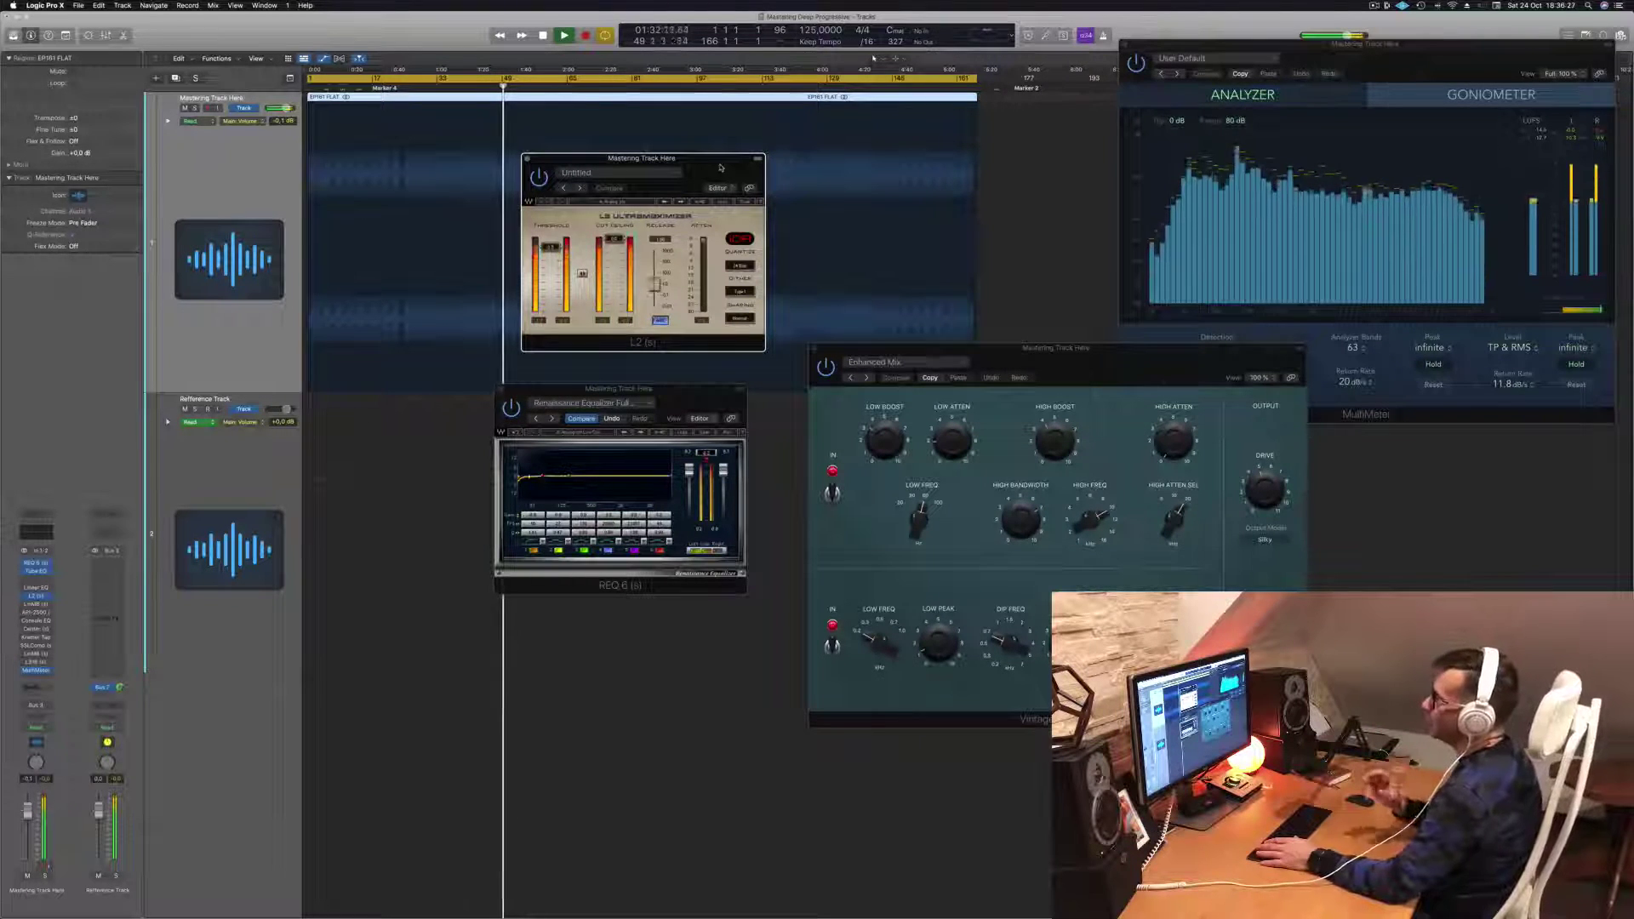
pyautogui.moveTo(721, 168); pyautogui.dragTo(925, 224)
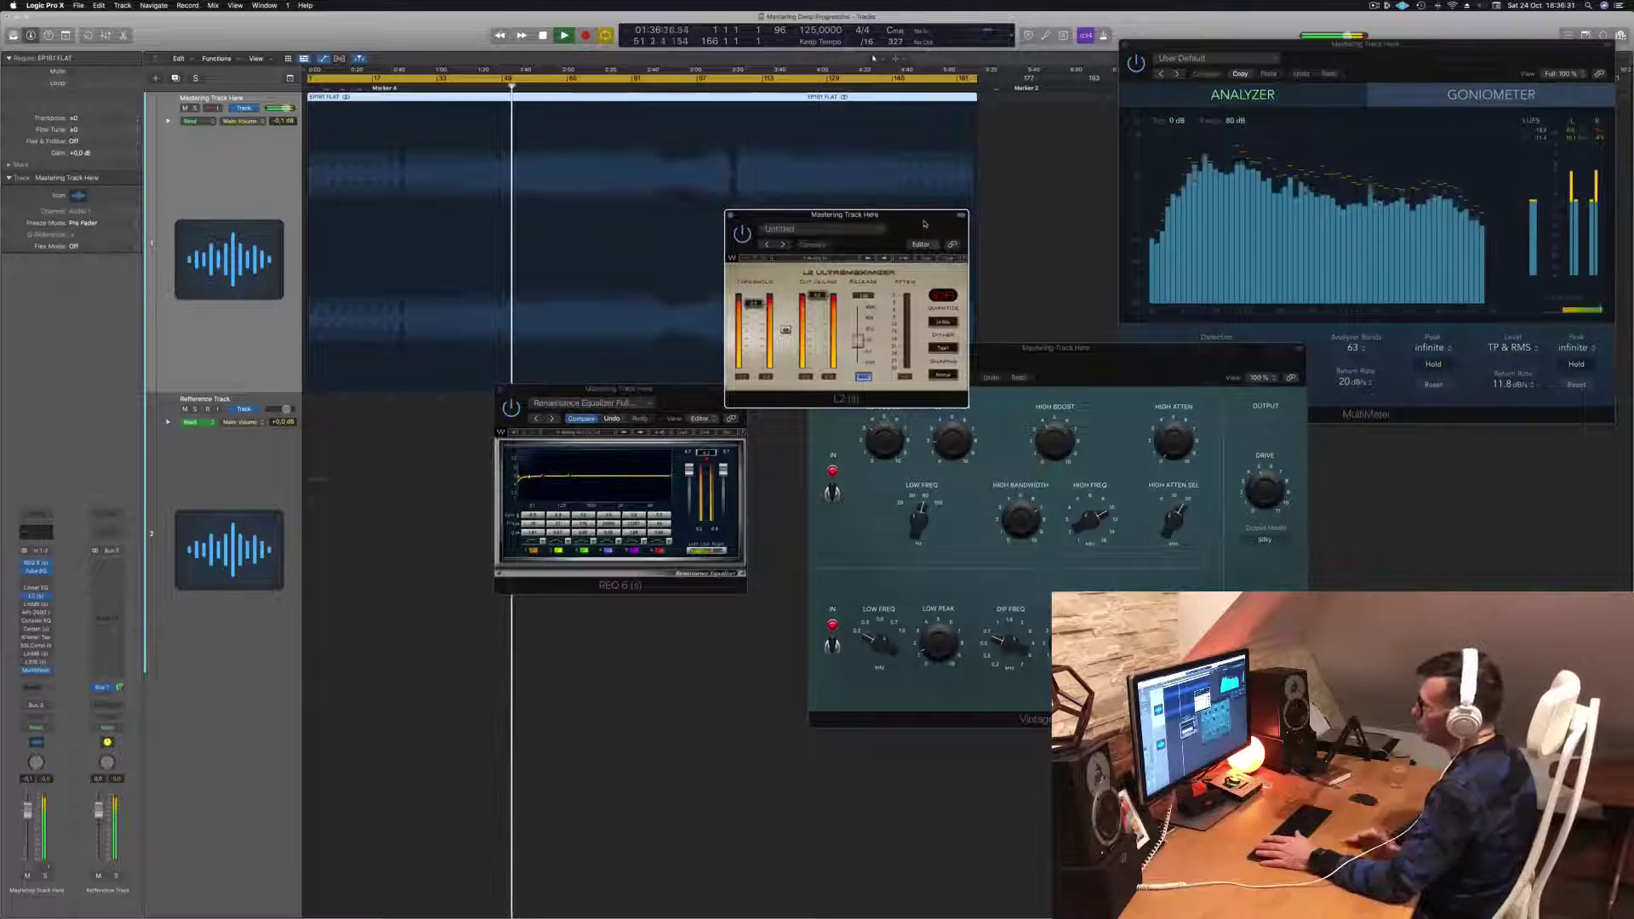
# Step: Arrange the REQ 6 and L2 windows side by side and check the REQ 6 output level during playback
pyautogui.click(712, 413)
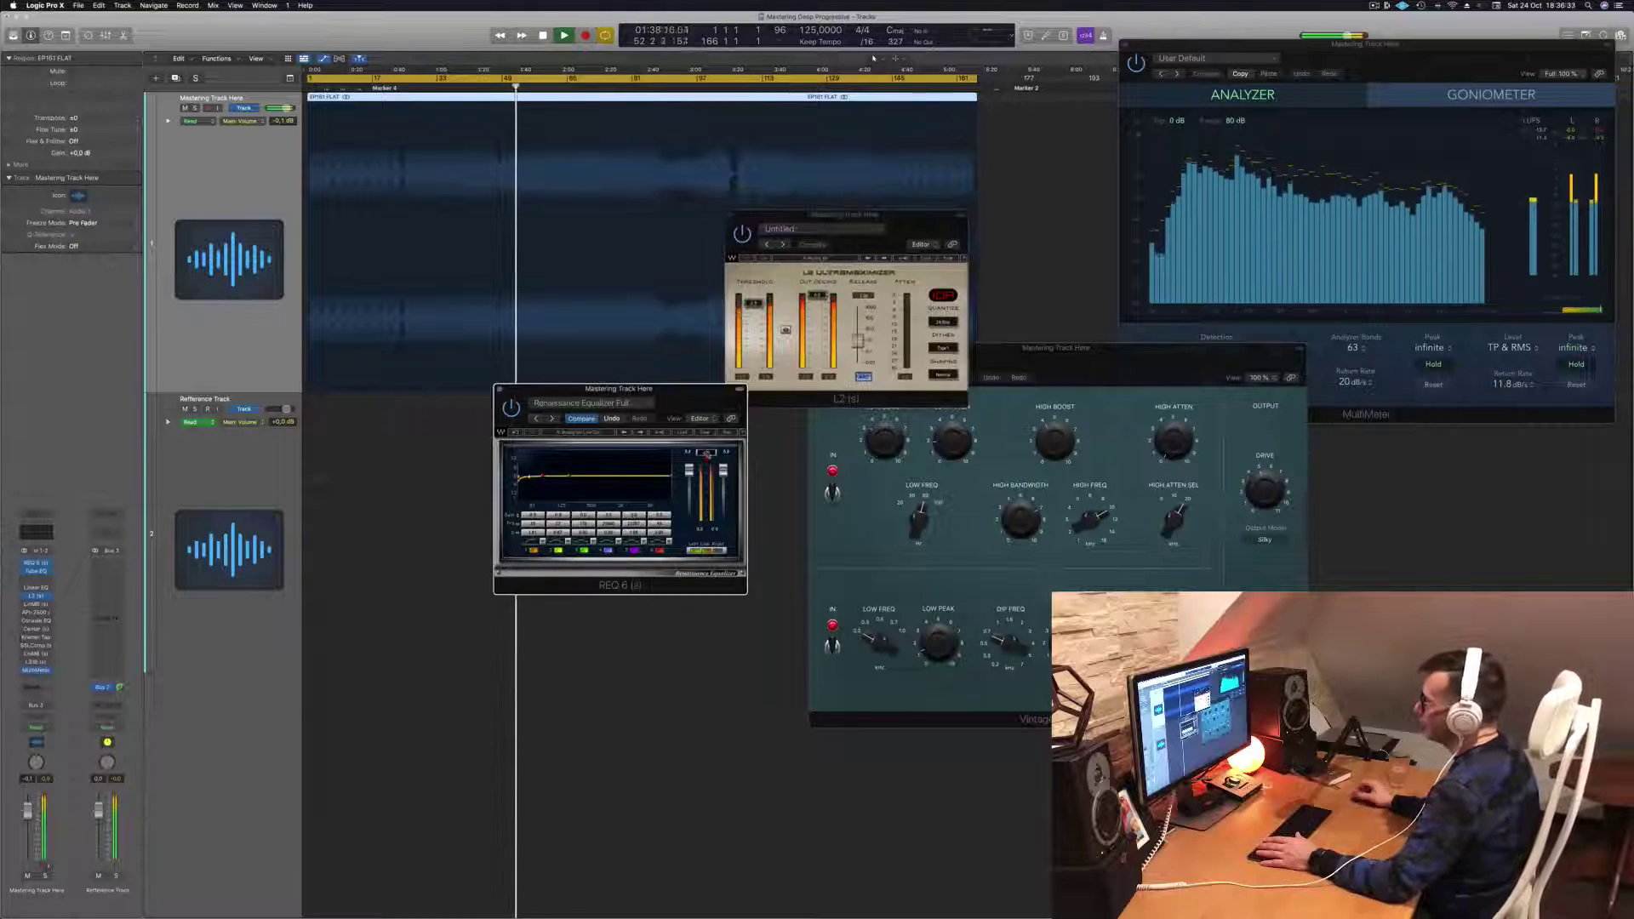
pyautogui.moveTo(710, 413); pyautogui.dragTo(1395, 249)
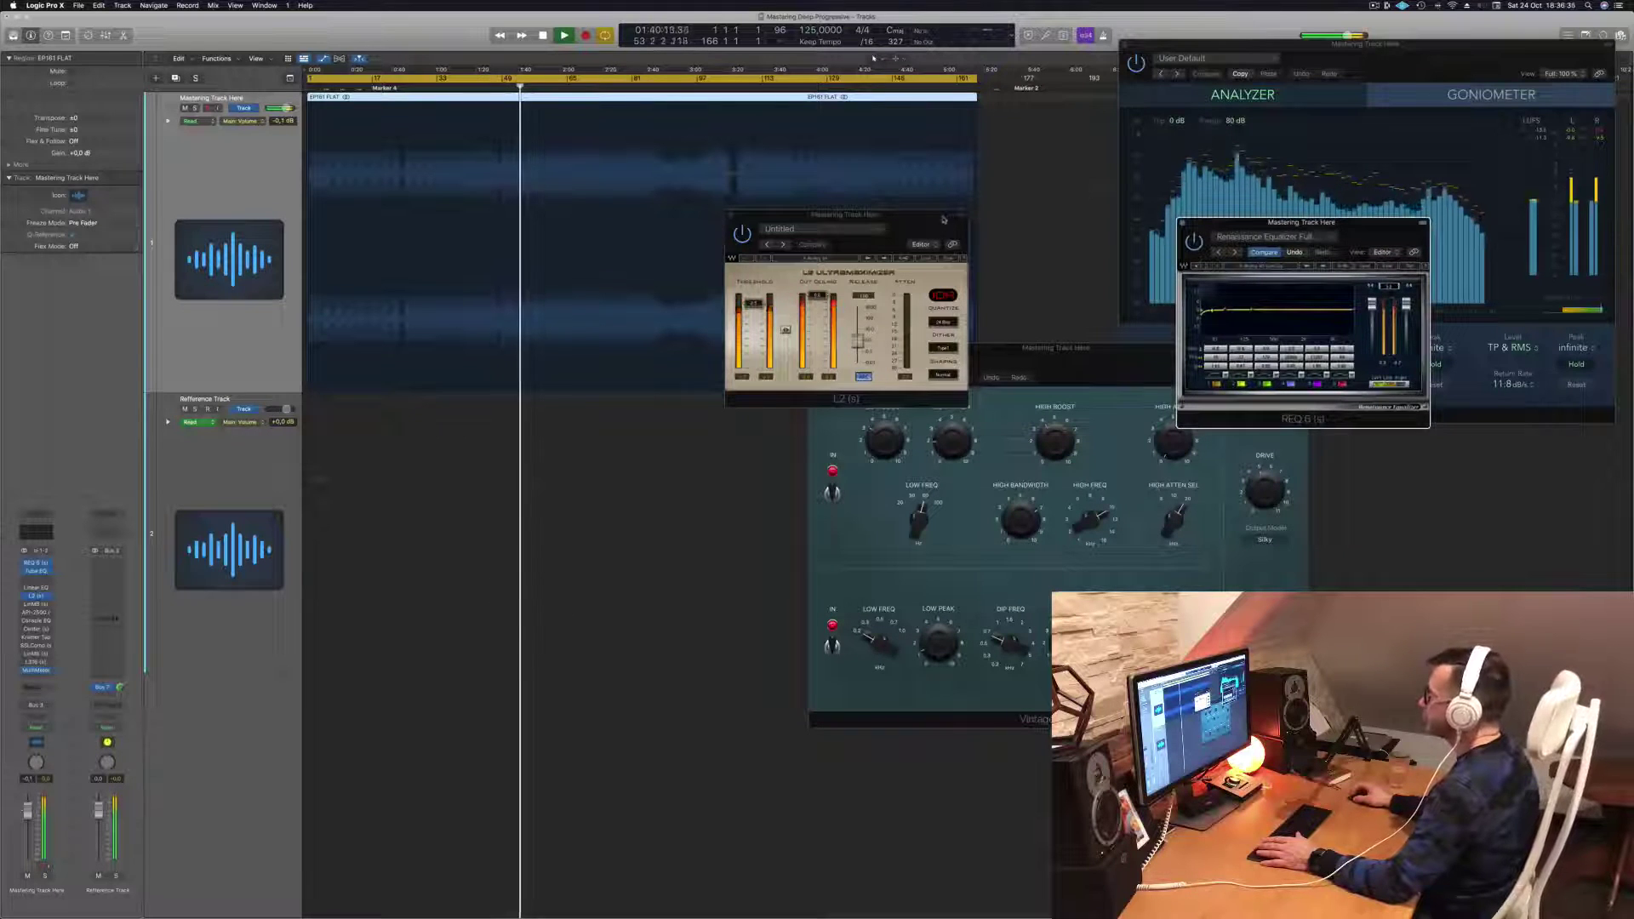
pyautogui.moveTo(943, 220); pyautogui.dragTo(842, 309)
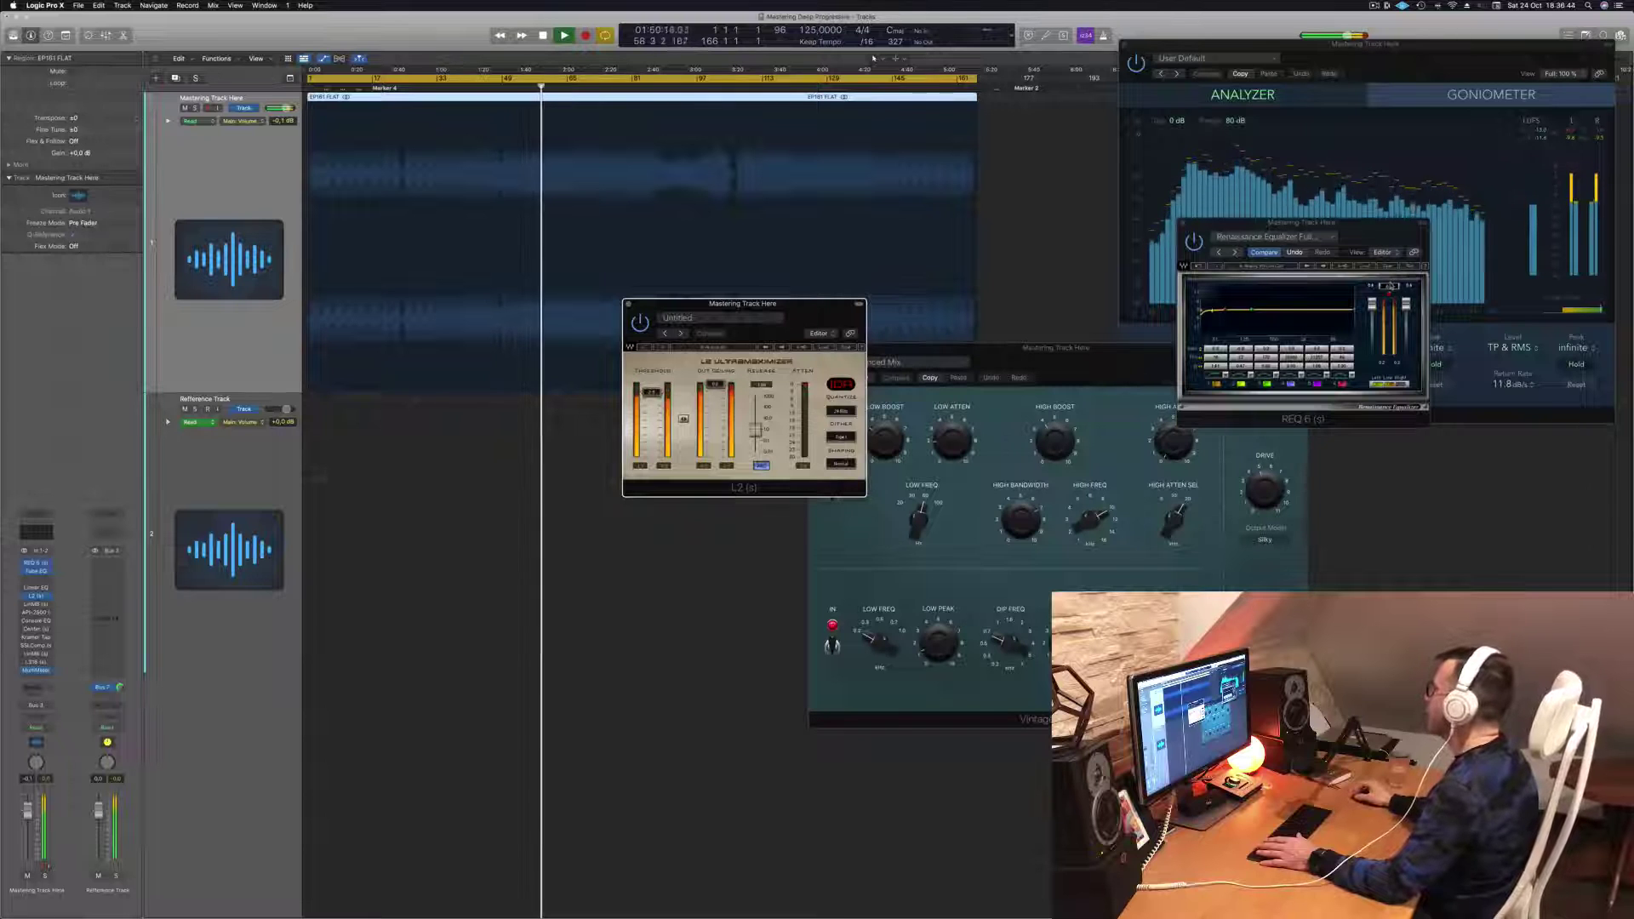
pyautogui.click(1388, 288)
pyautogui.moveTo(1363, 238); pyautogui.dragTo(1141, 288)
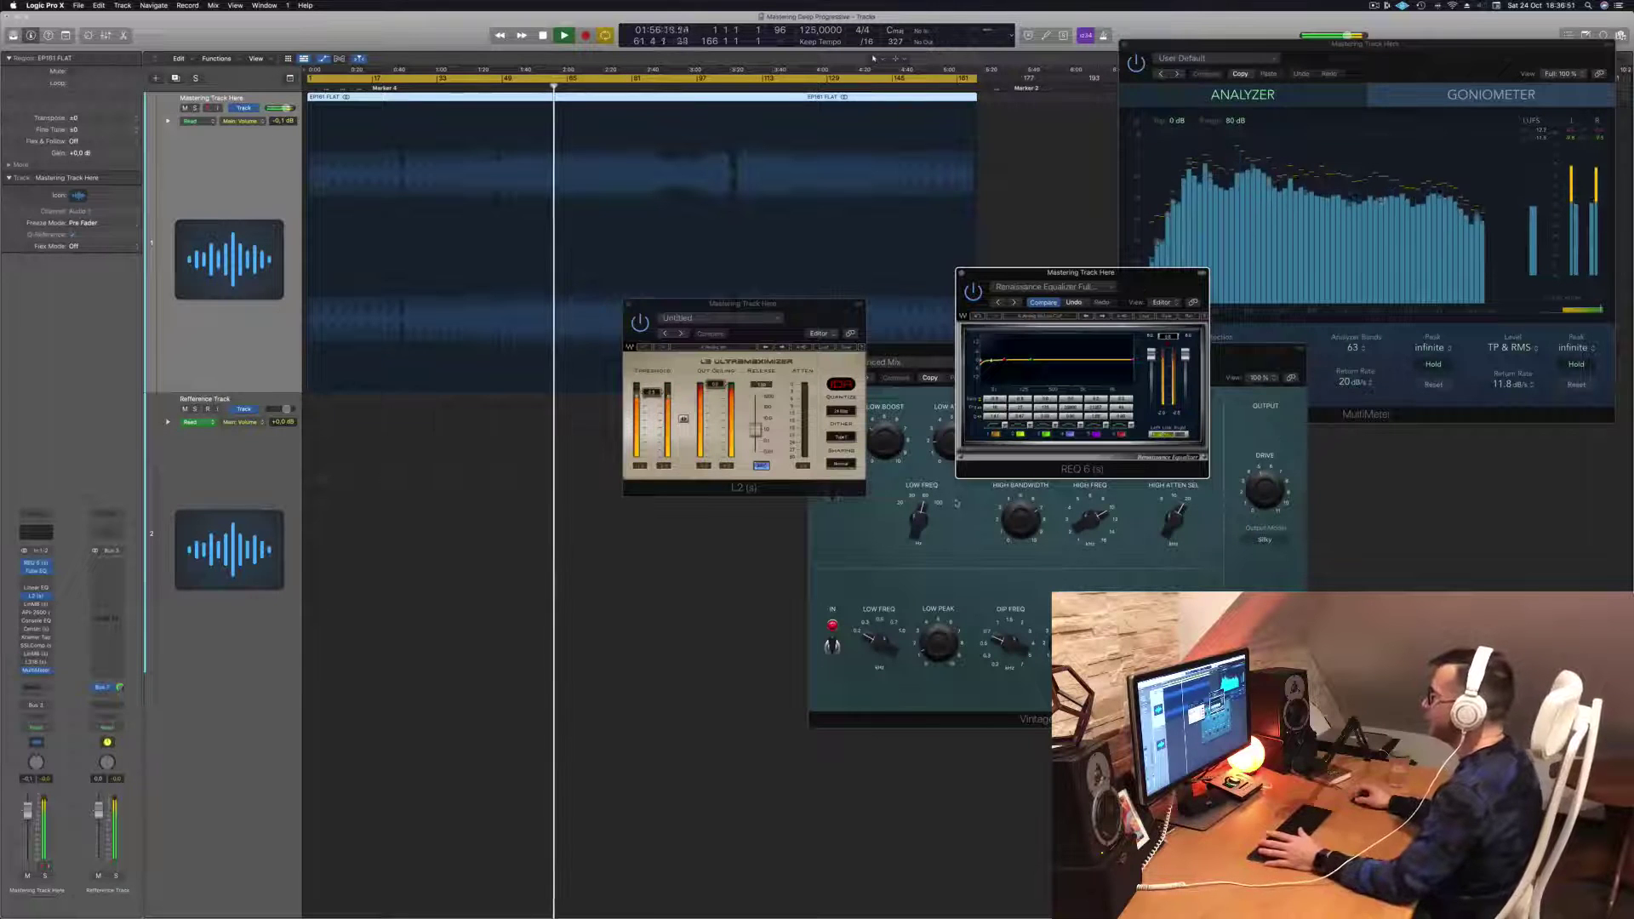
# Step: Move the L2 Ultramaximizer window to the free side of the REQ 6 and open the Linear Phase Multiband from the mastering chain
pyautogui.click(800, 484)
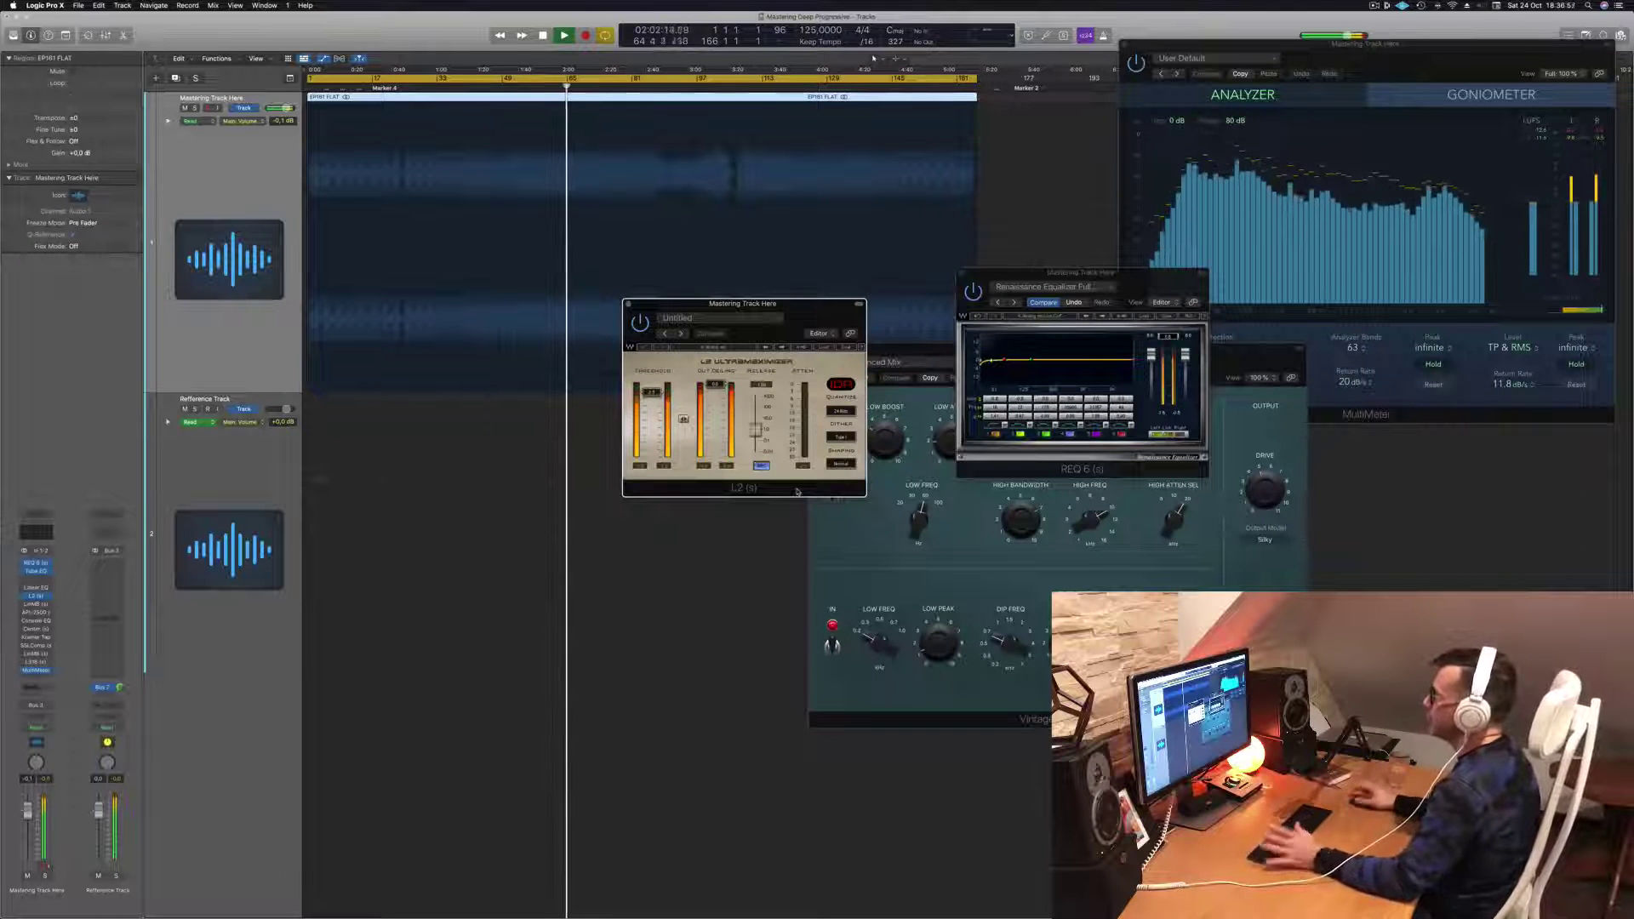
pyautogui.moveTo(801, 305); pyautogui.dragTo(1413, 360)
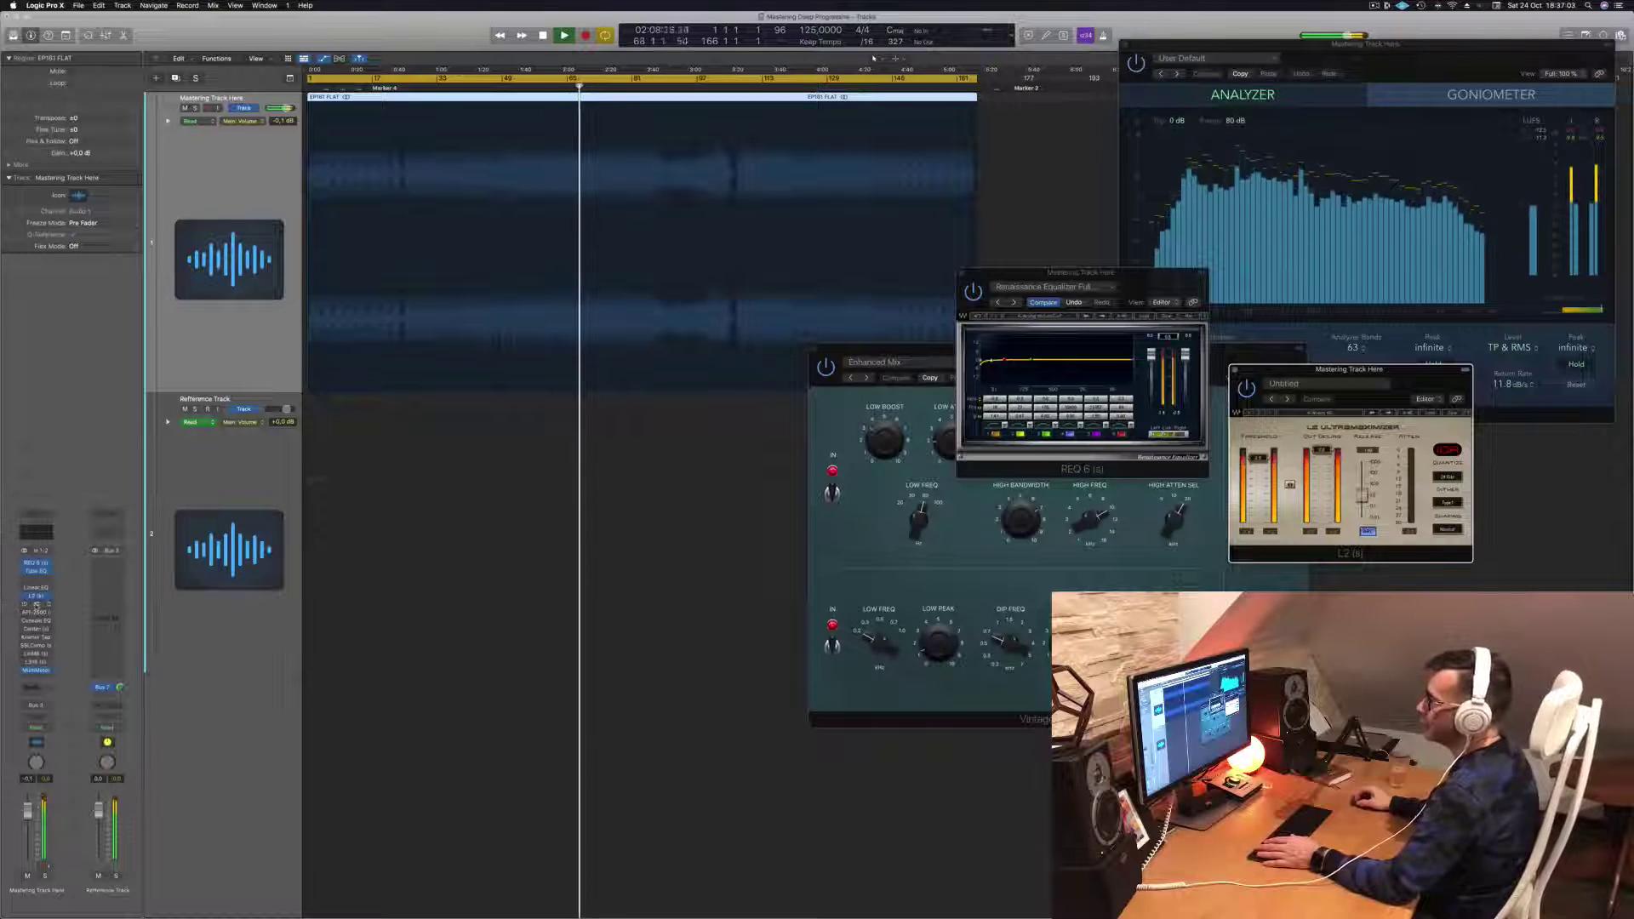
pyautogui.click(34, 603)
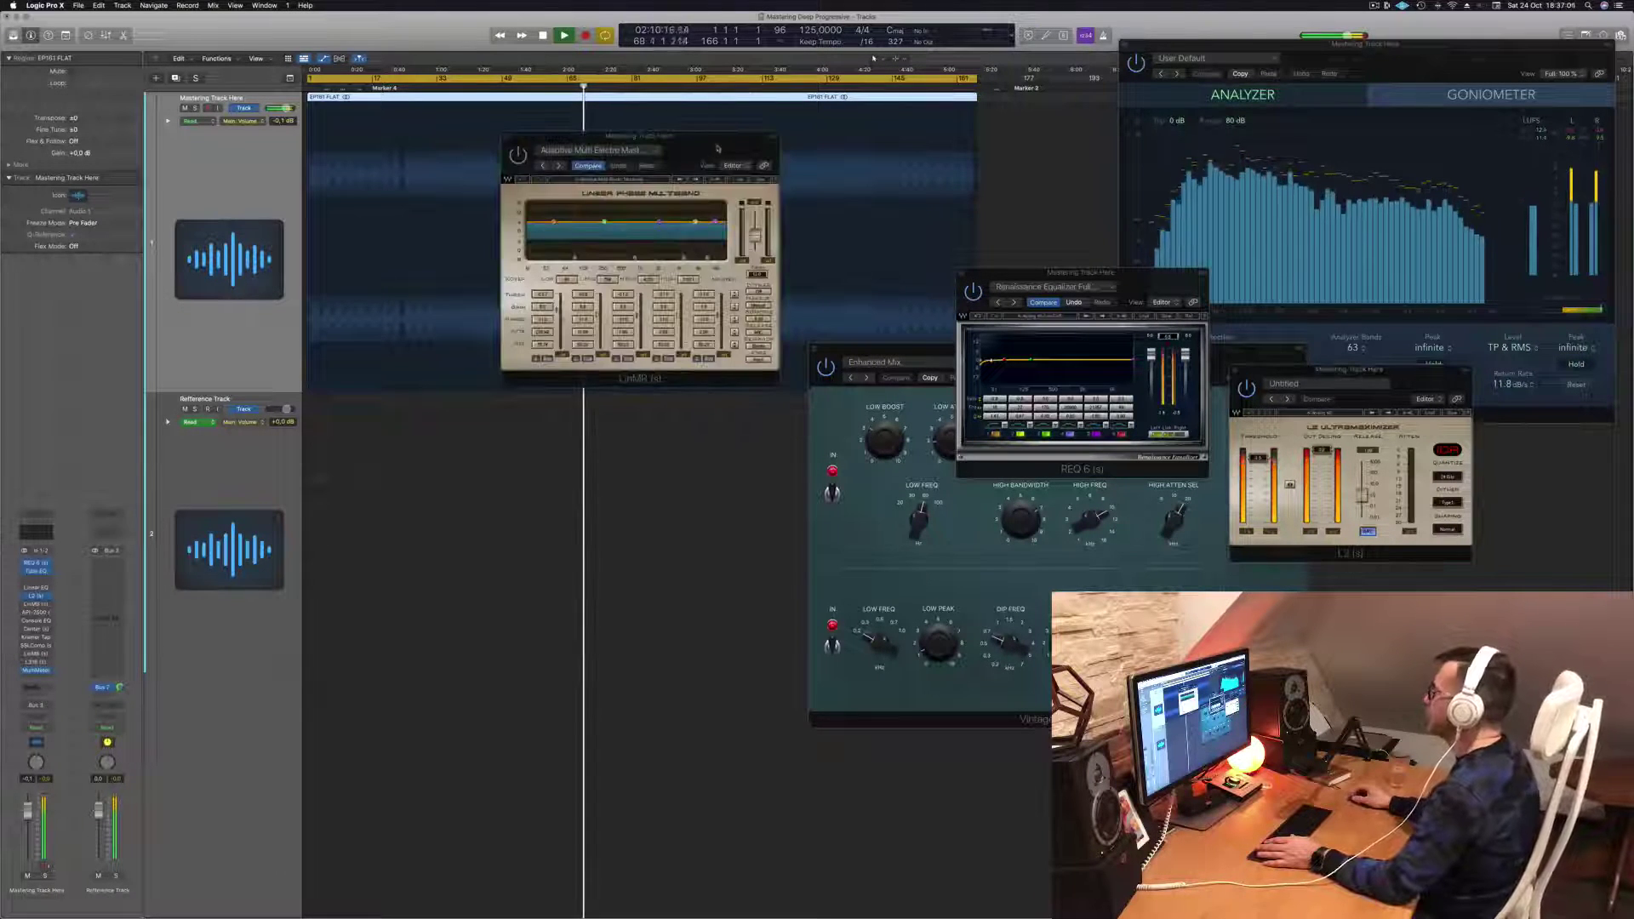
pyautogui.moveTo(717, 154); pyautogui.dragTo(660, 285)
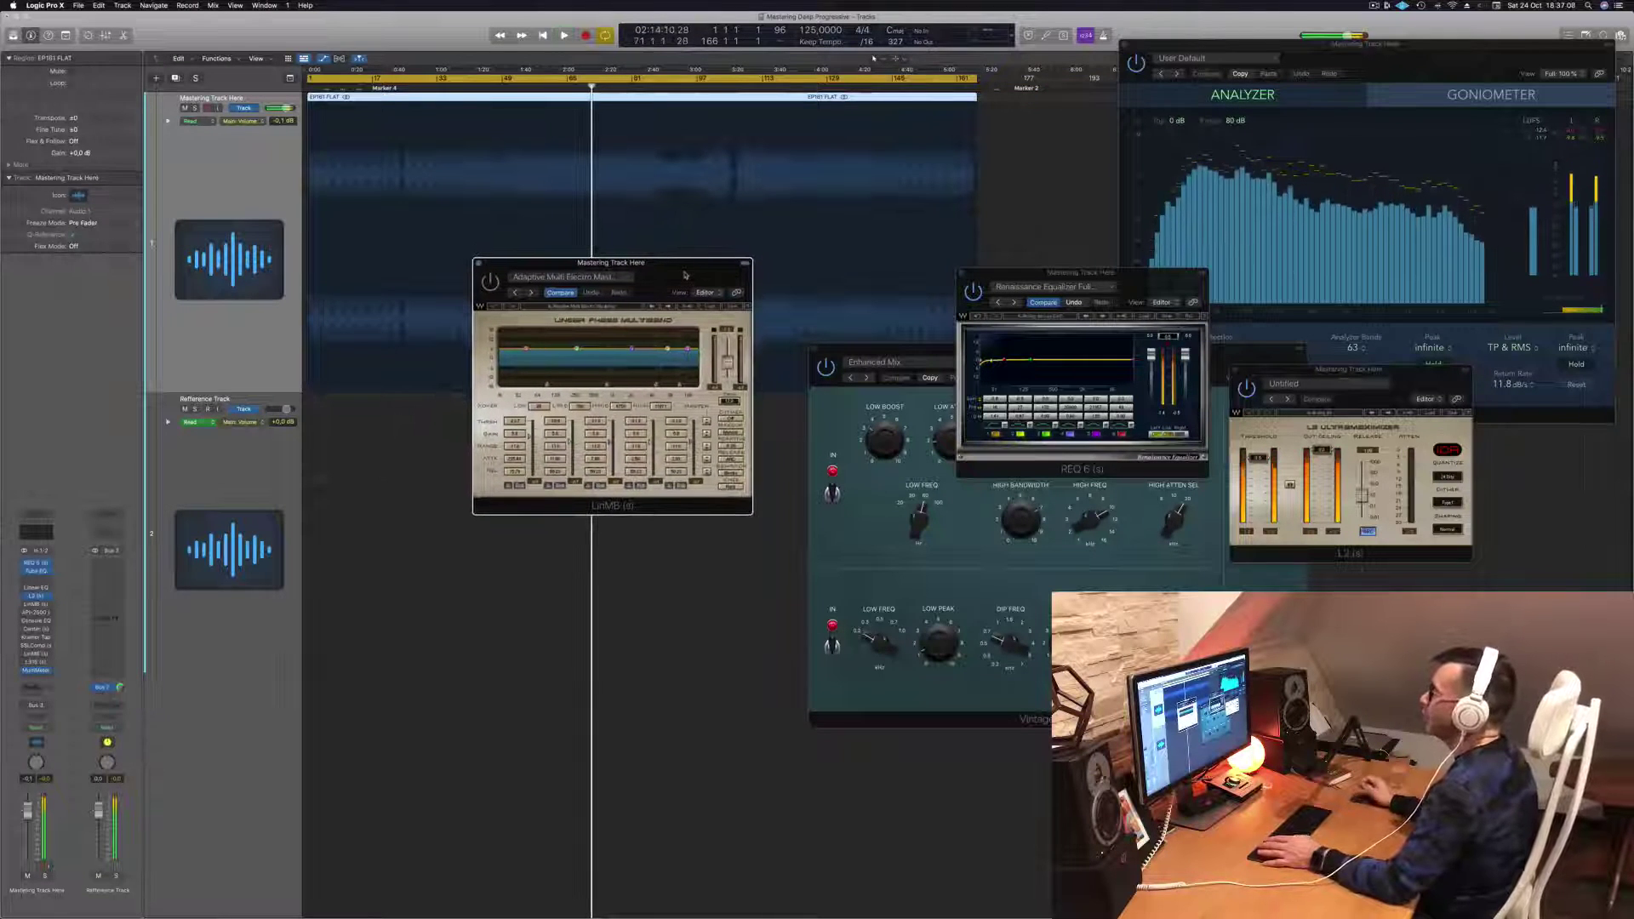
# Step: Switch on the Linear Phase Multiband and audition the track from the beginning and from about 1:18
pyautogui.press('Return')
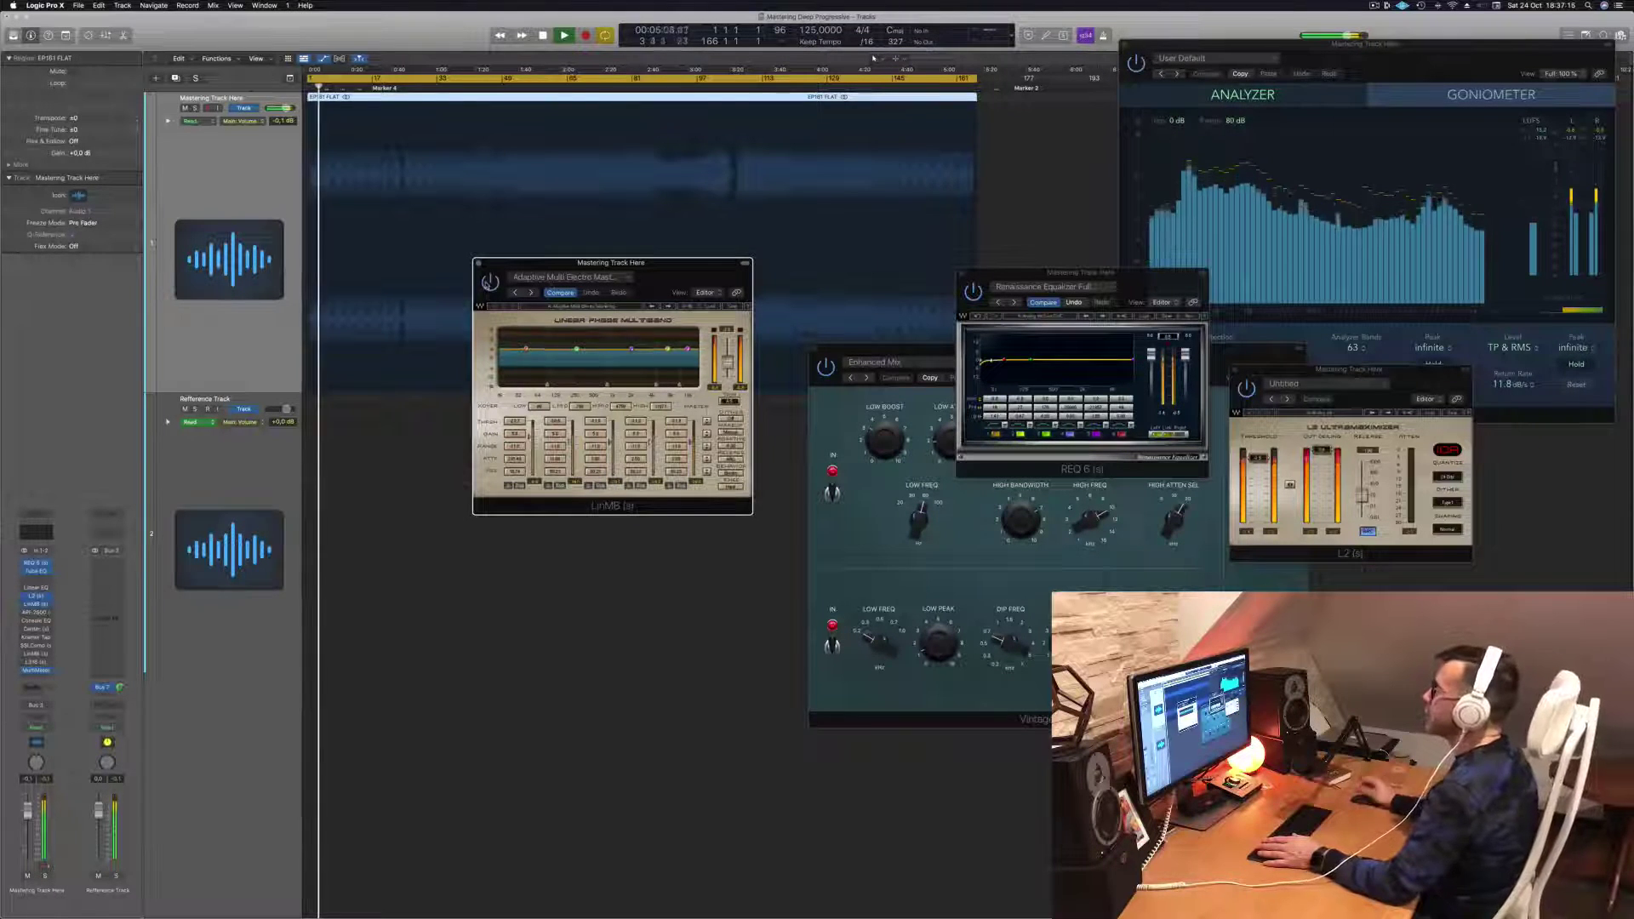
pyautogui.moveTo(676, 265); pyautogui.dragTo(704, 265)
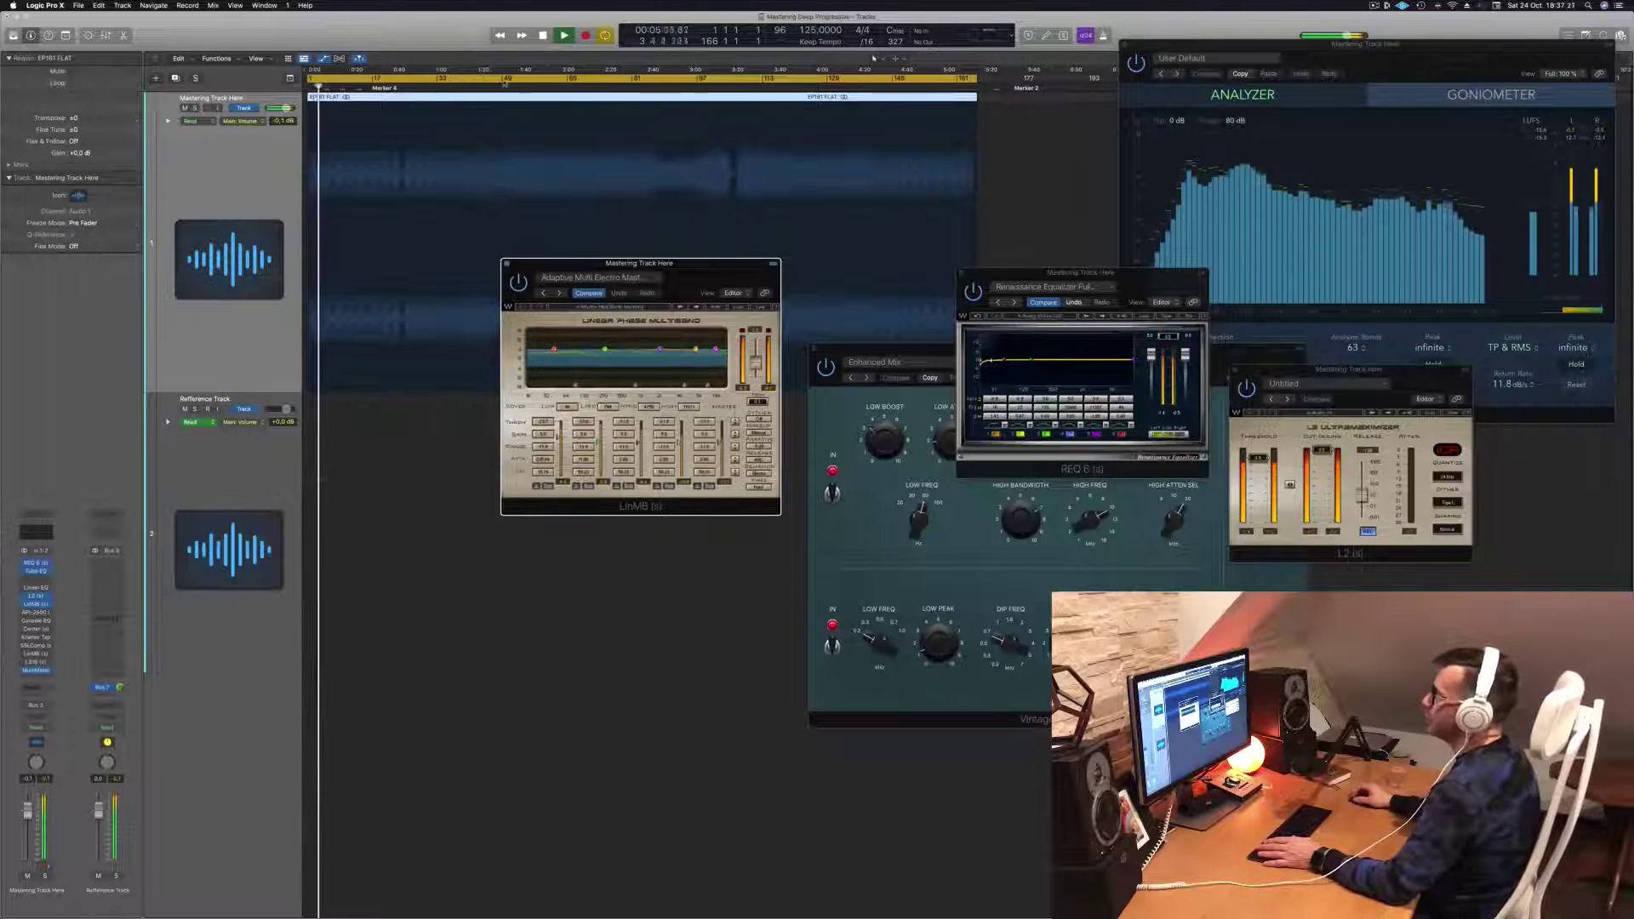
pyautogui.click(473, 86)
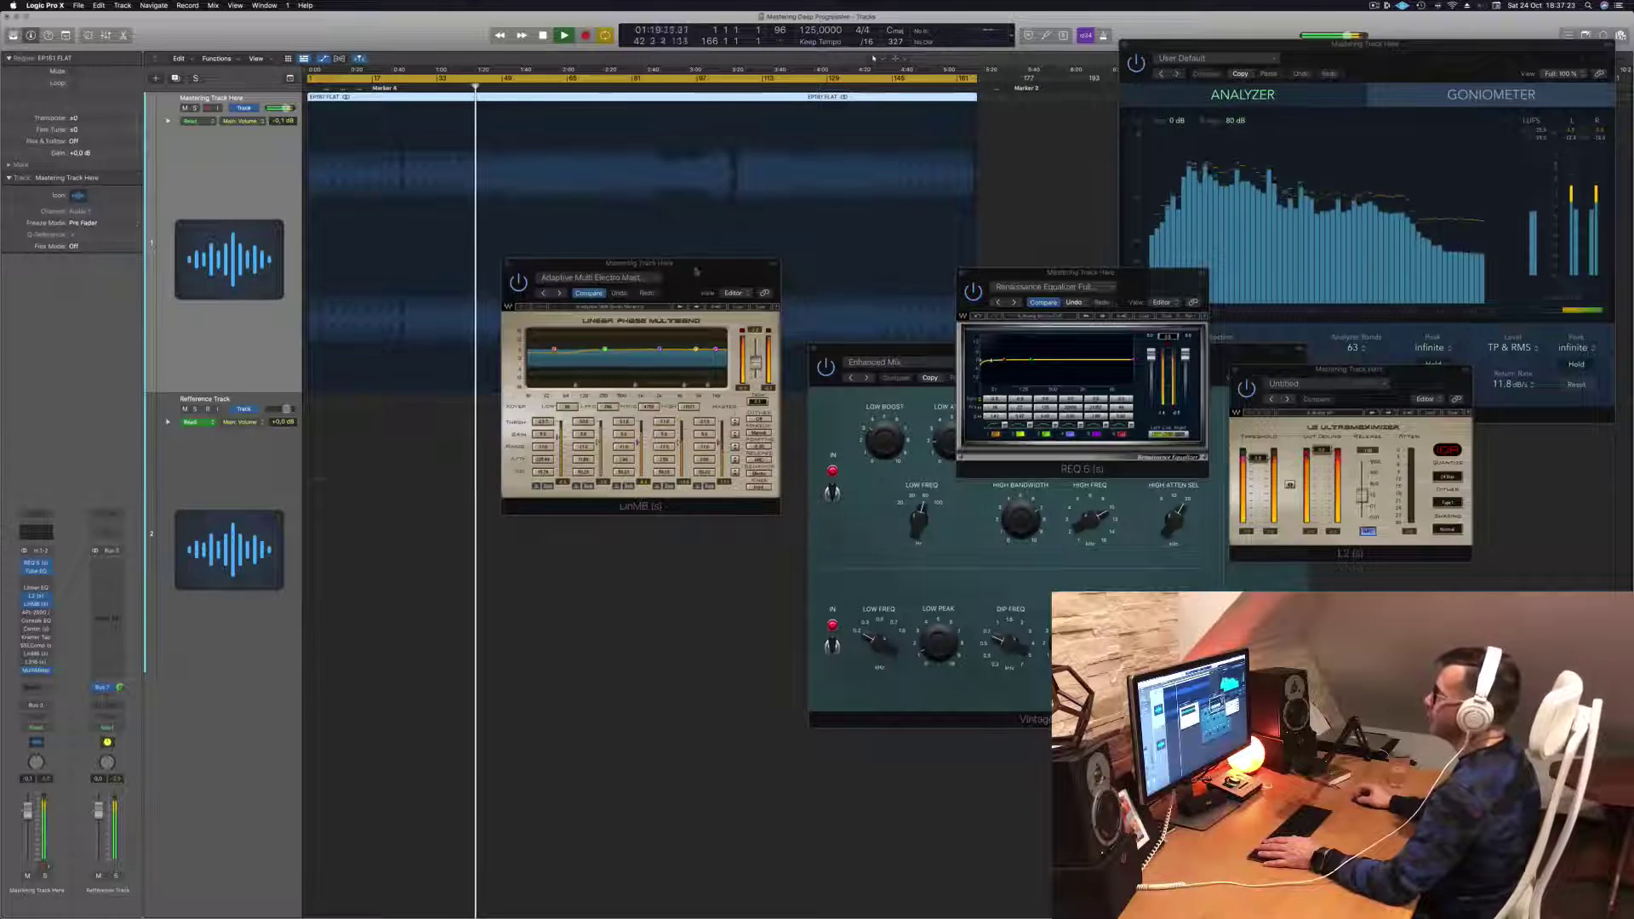
pyautogui.moveTo(698, 266); pyautogui.dragTo(715, 274)
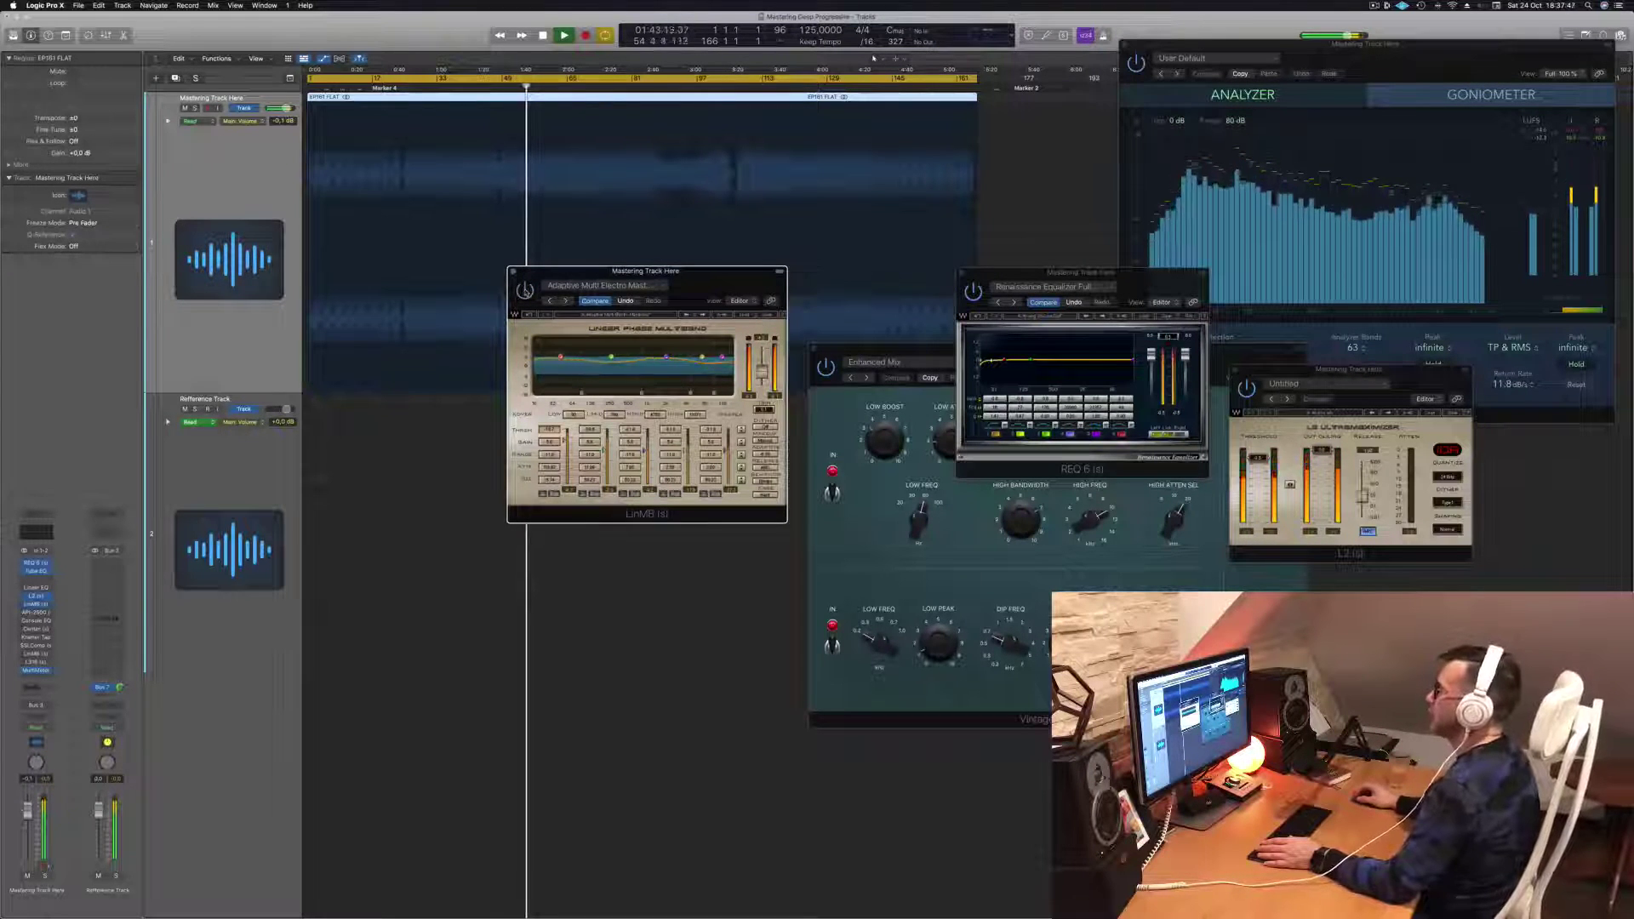
# Step: Place the Linear Phase Multiband window over the edge of the REQ 6 and audition the track from about 3:22
pyautogui.moveTo(712, 280); pyautogui.dragTo(764, 284)
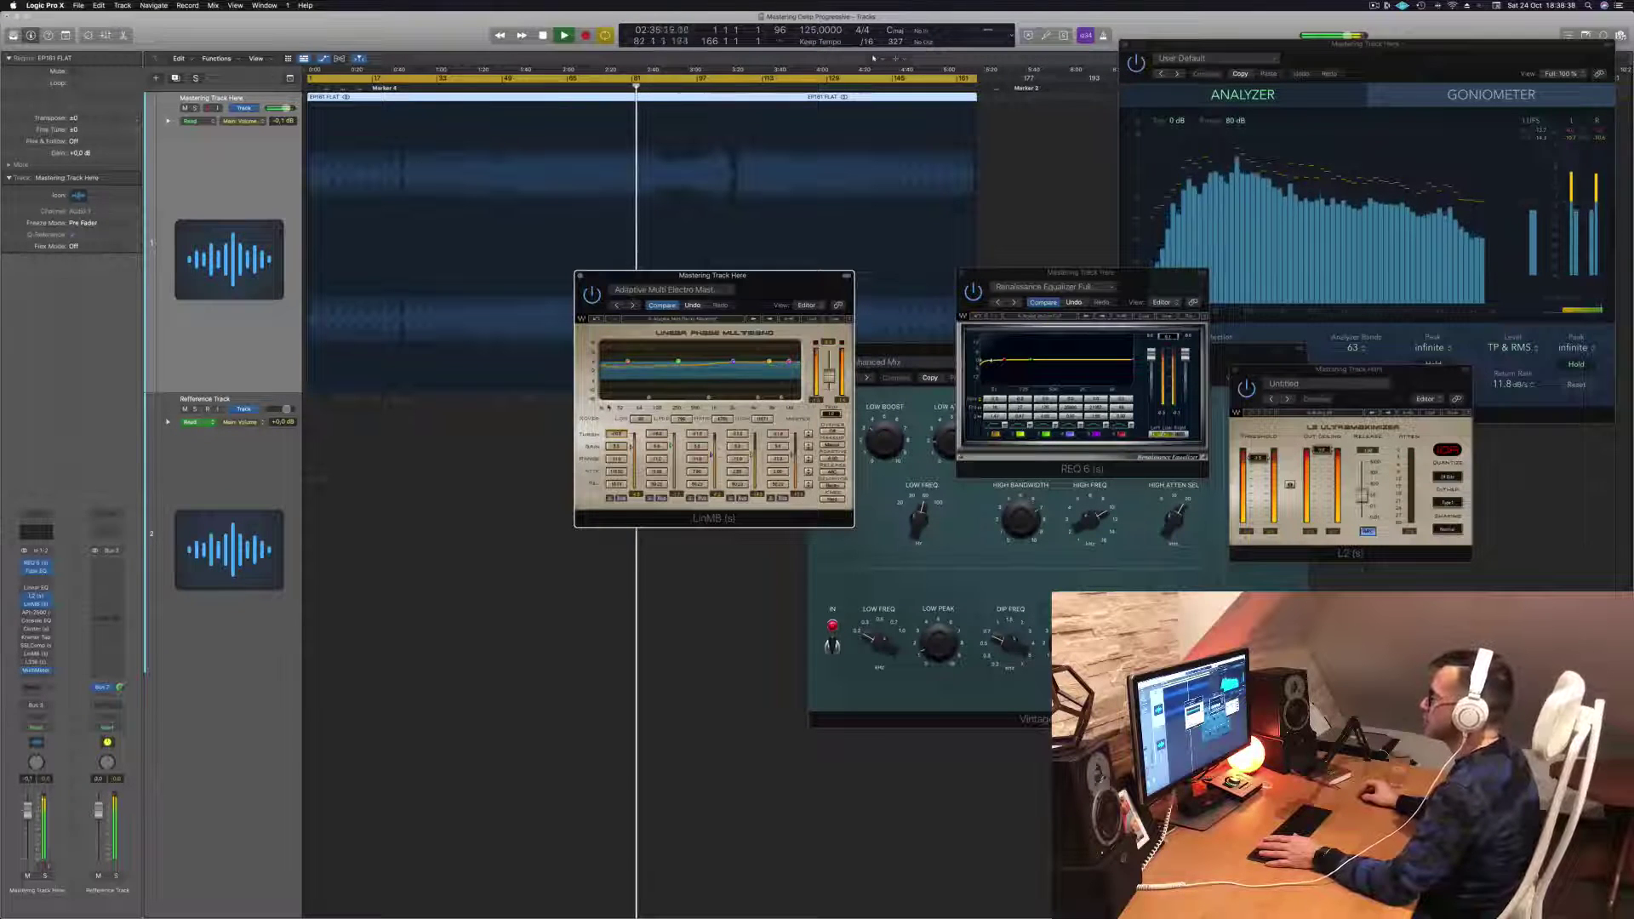
pyautogui.moveTo(766, 277); pyautogui.dragTo(760, 290)
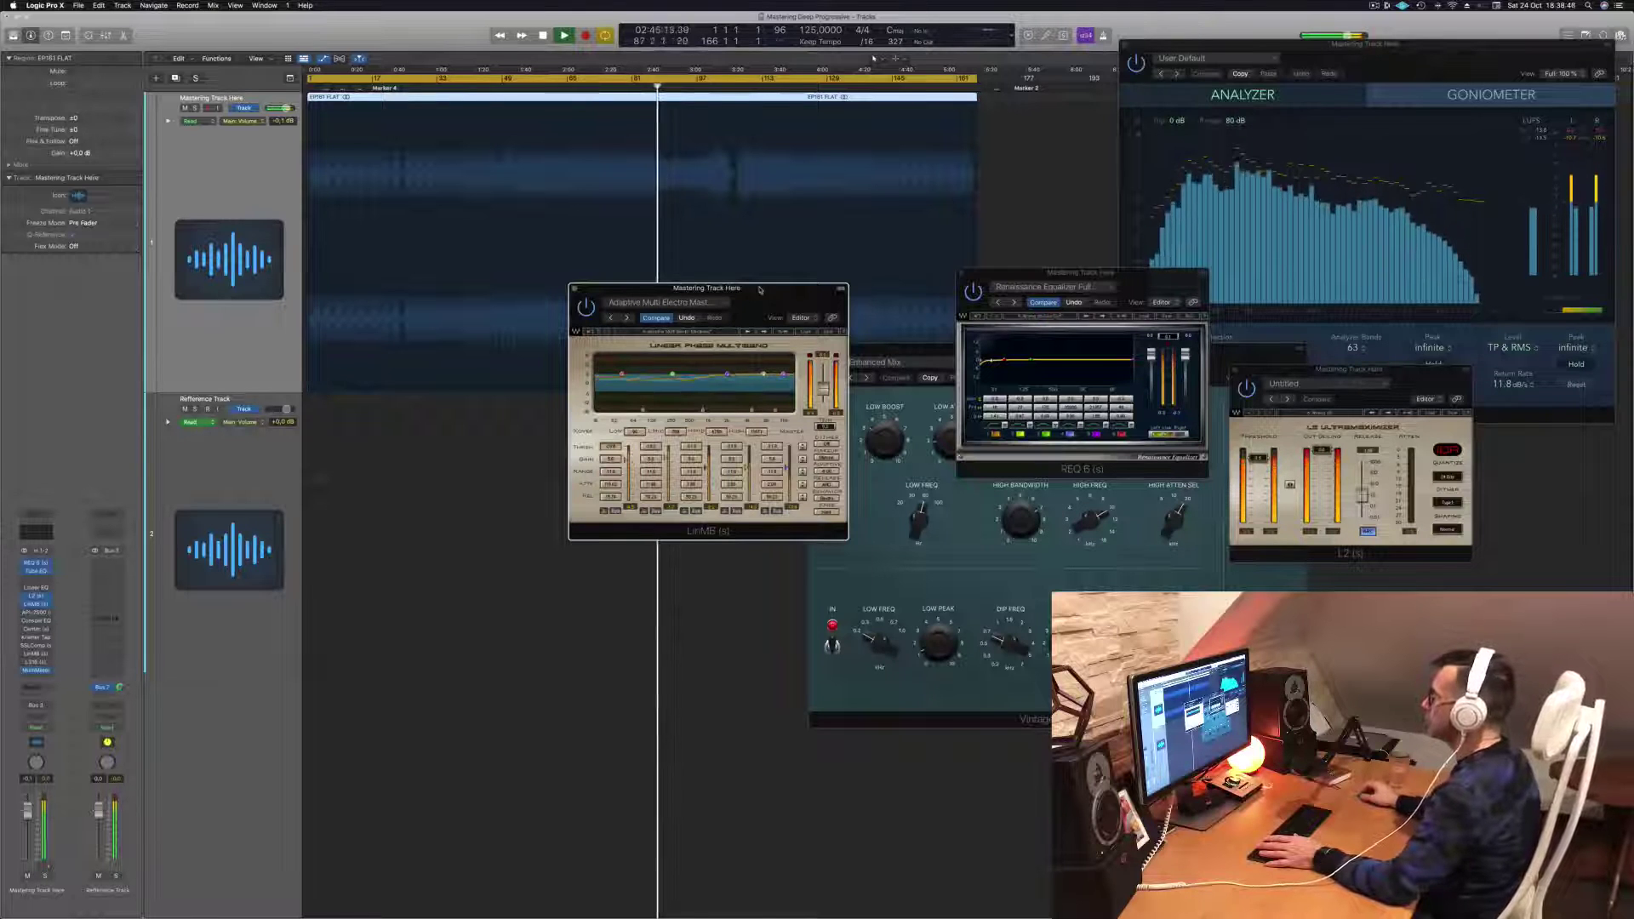
pyautogui.moveTo(760, 290); pyautogui.dragTo(876, 321)
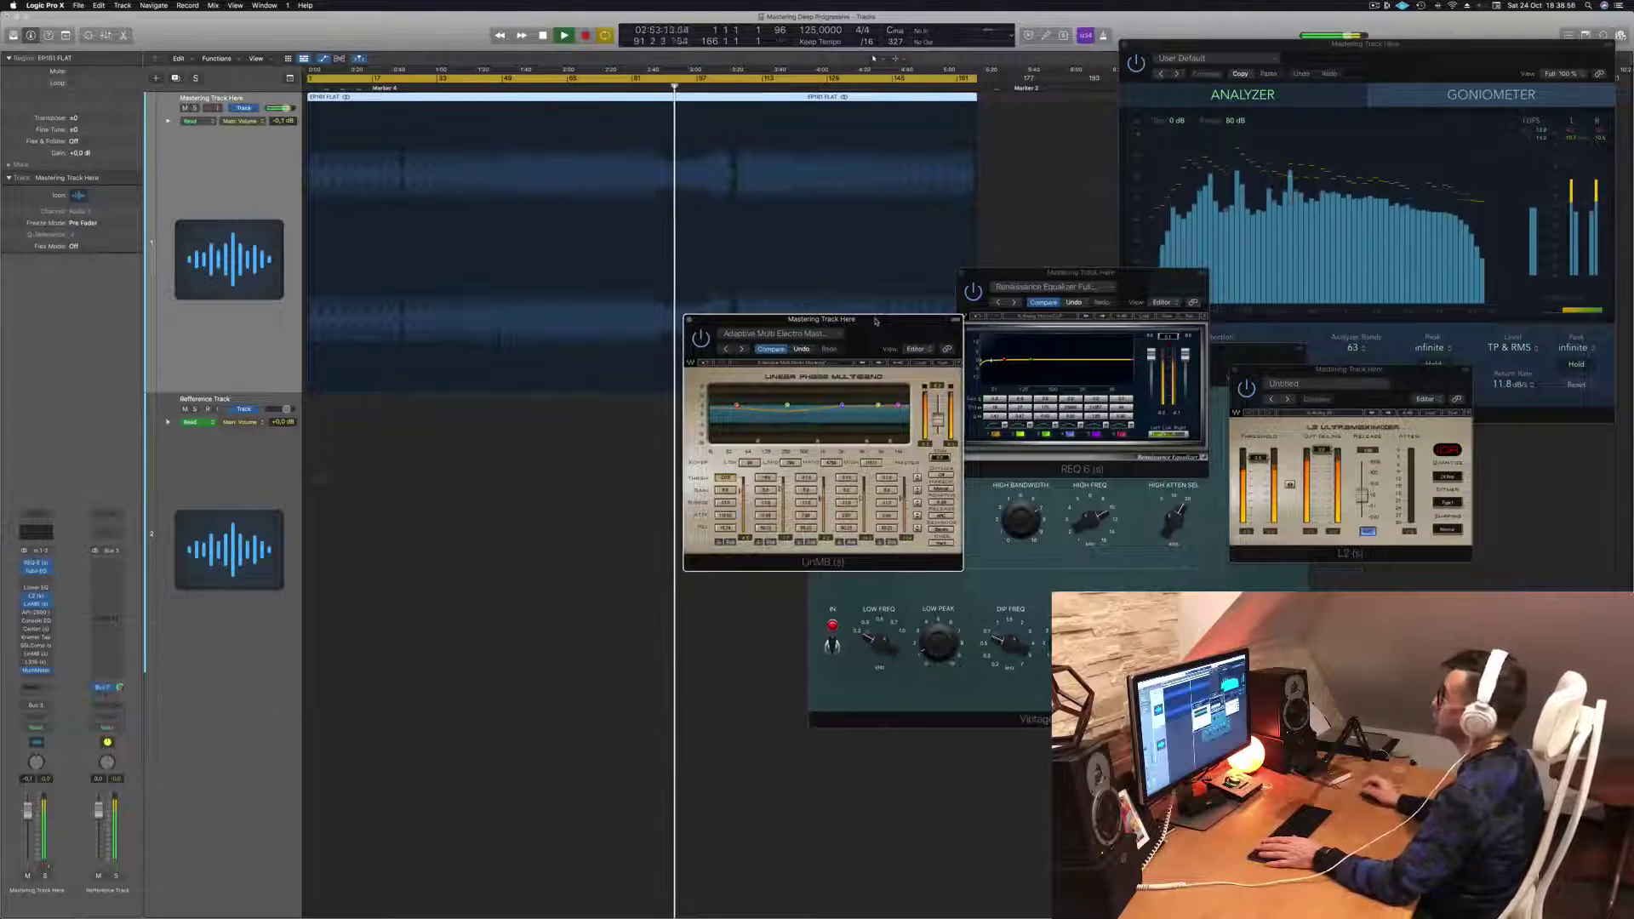
pyautogui.moveTo(876, 321); pyautogui.dragTo(922, 283)
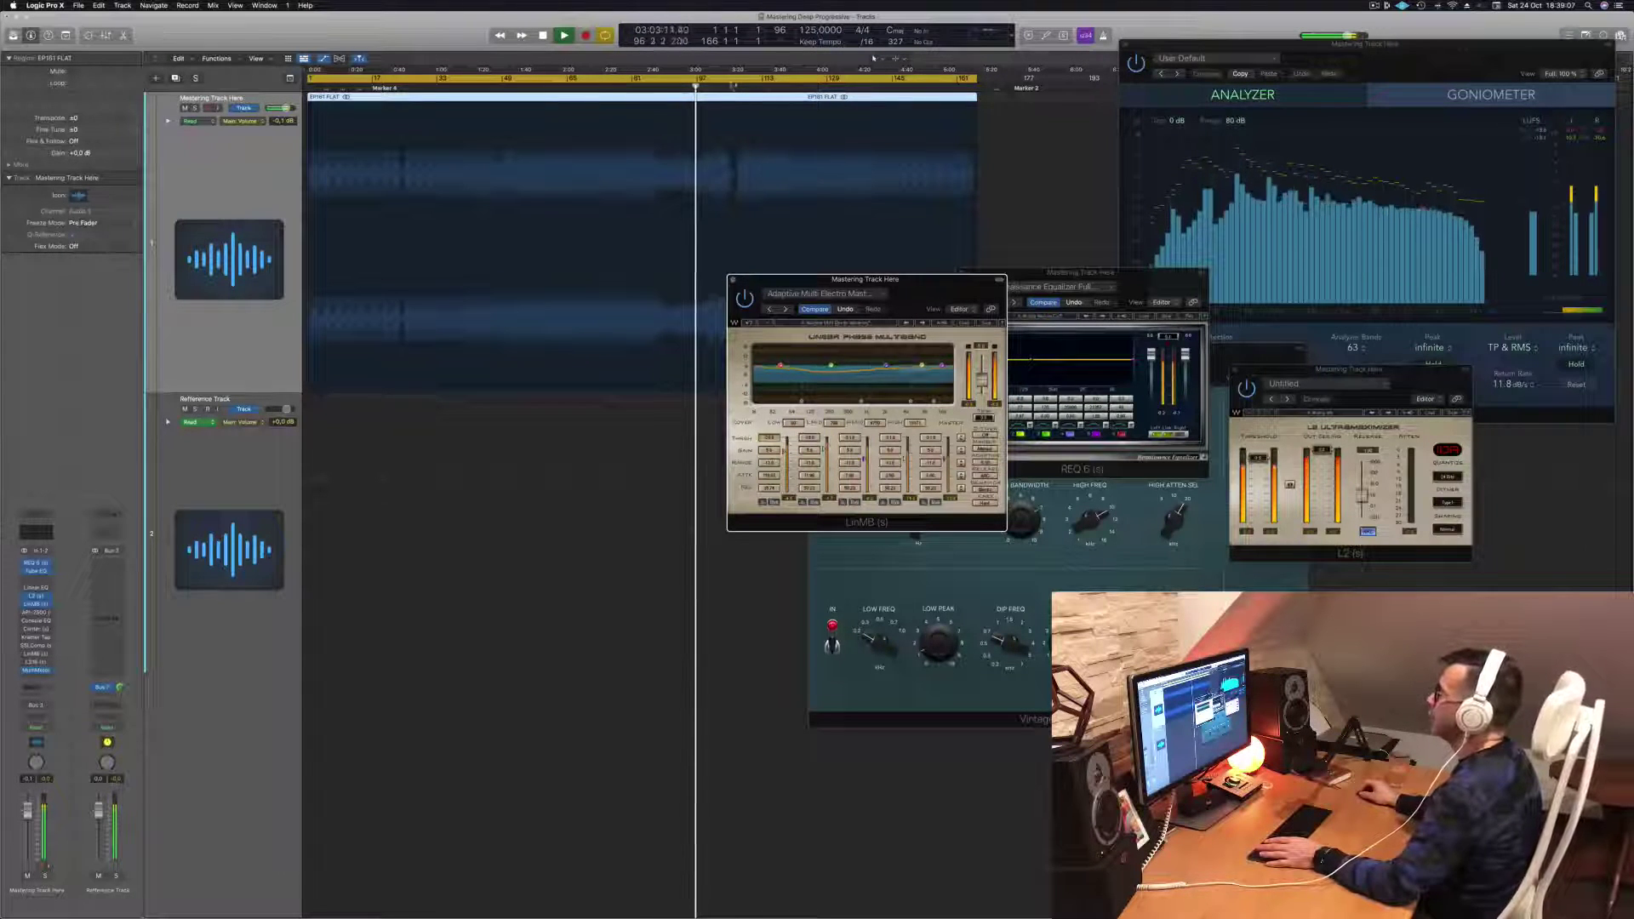
pyautogui.click(734, 87)
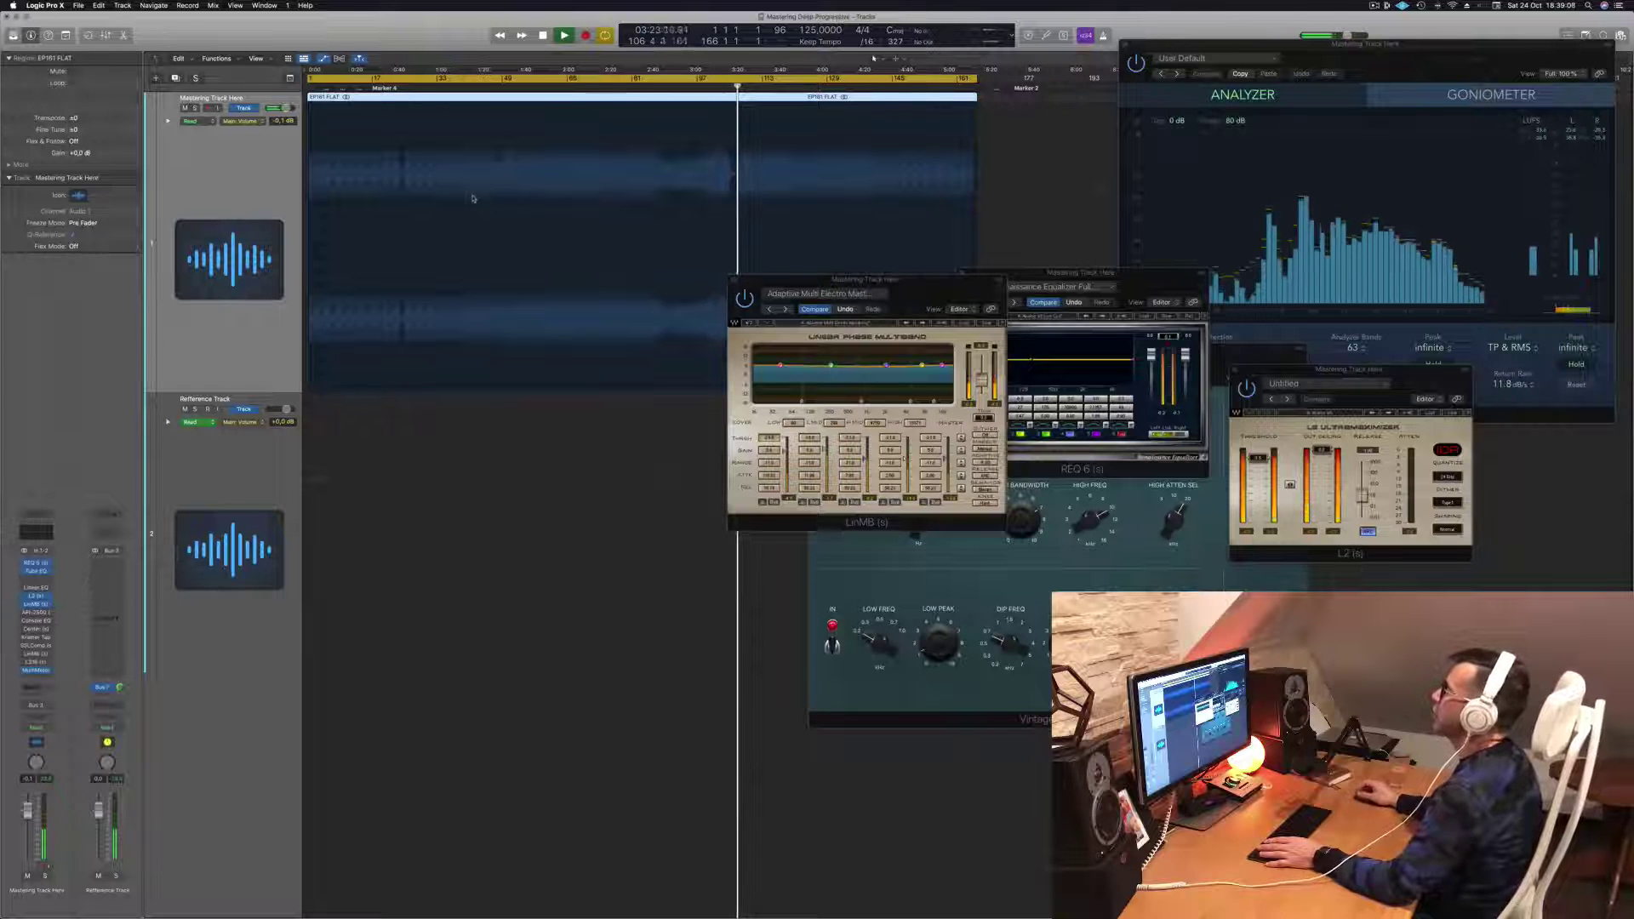
pyautogui.moveTo(930, 281); pyautogui.dragTo(917, 334)
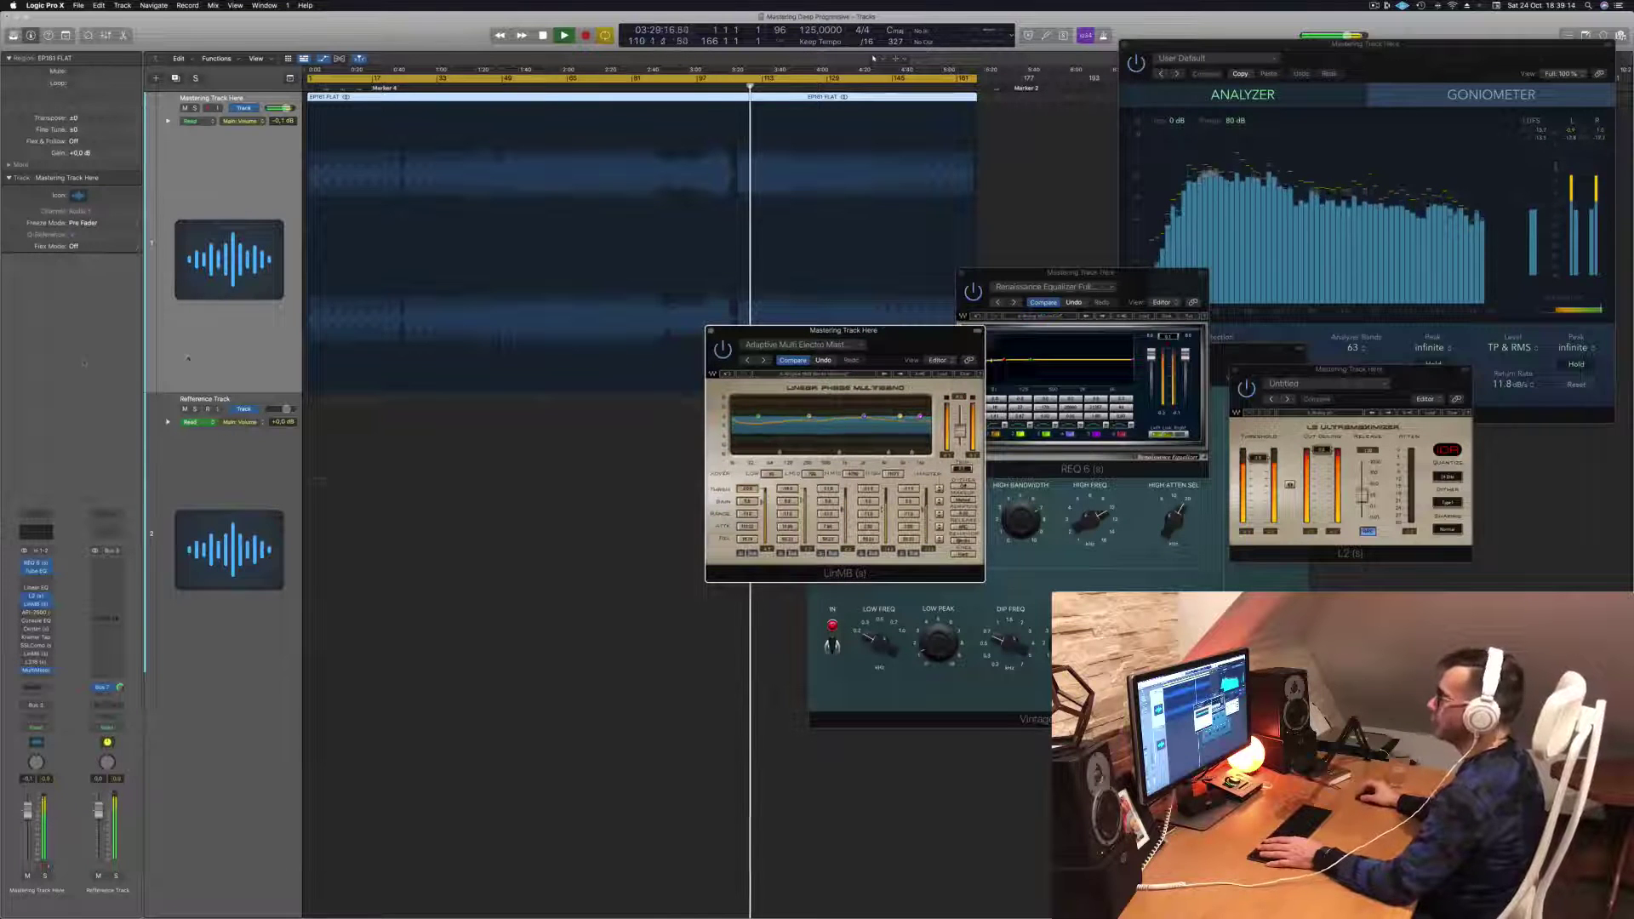
# Step: Switch on the API-2500 in the mastering chain, adjust its compressor threshold slightly during playback, and close its window
pyautogui.click(38, 613)
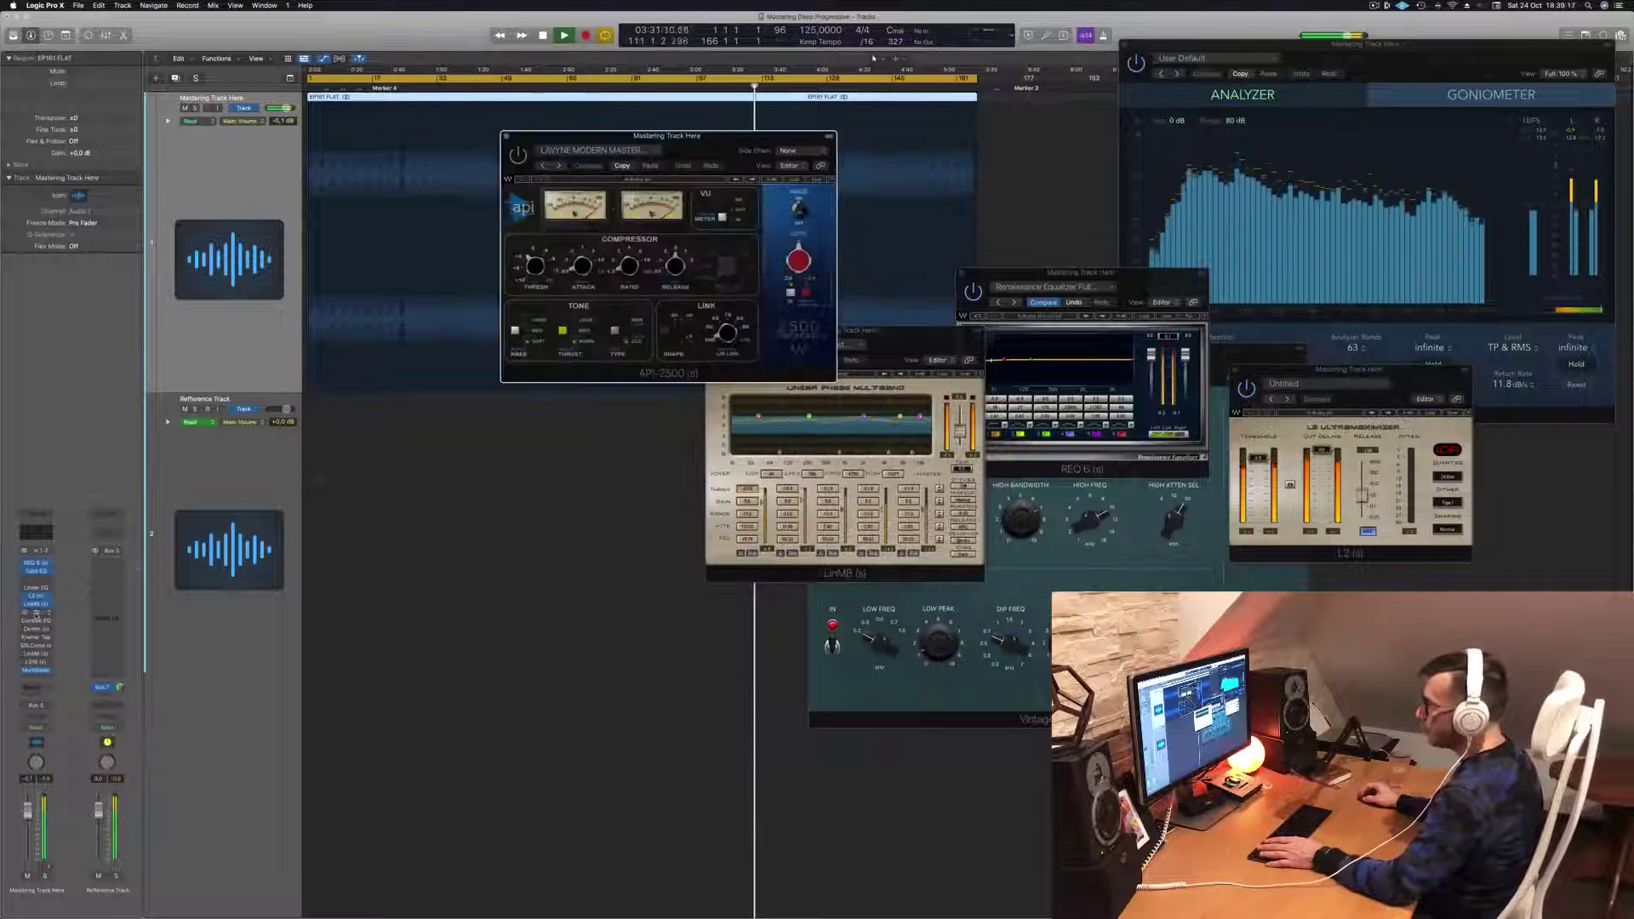
pyautogui.moveTo(504, 168); pyautogui.dragTo(463, 188)
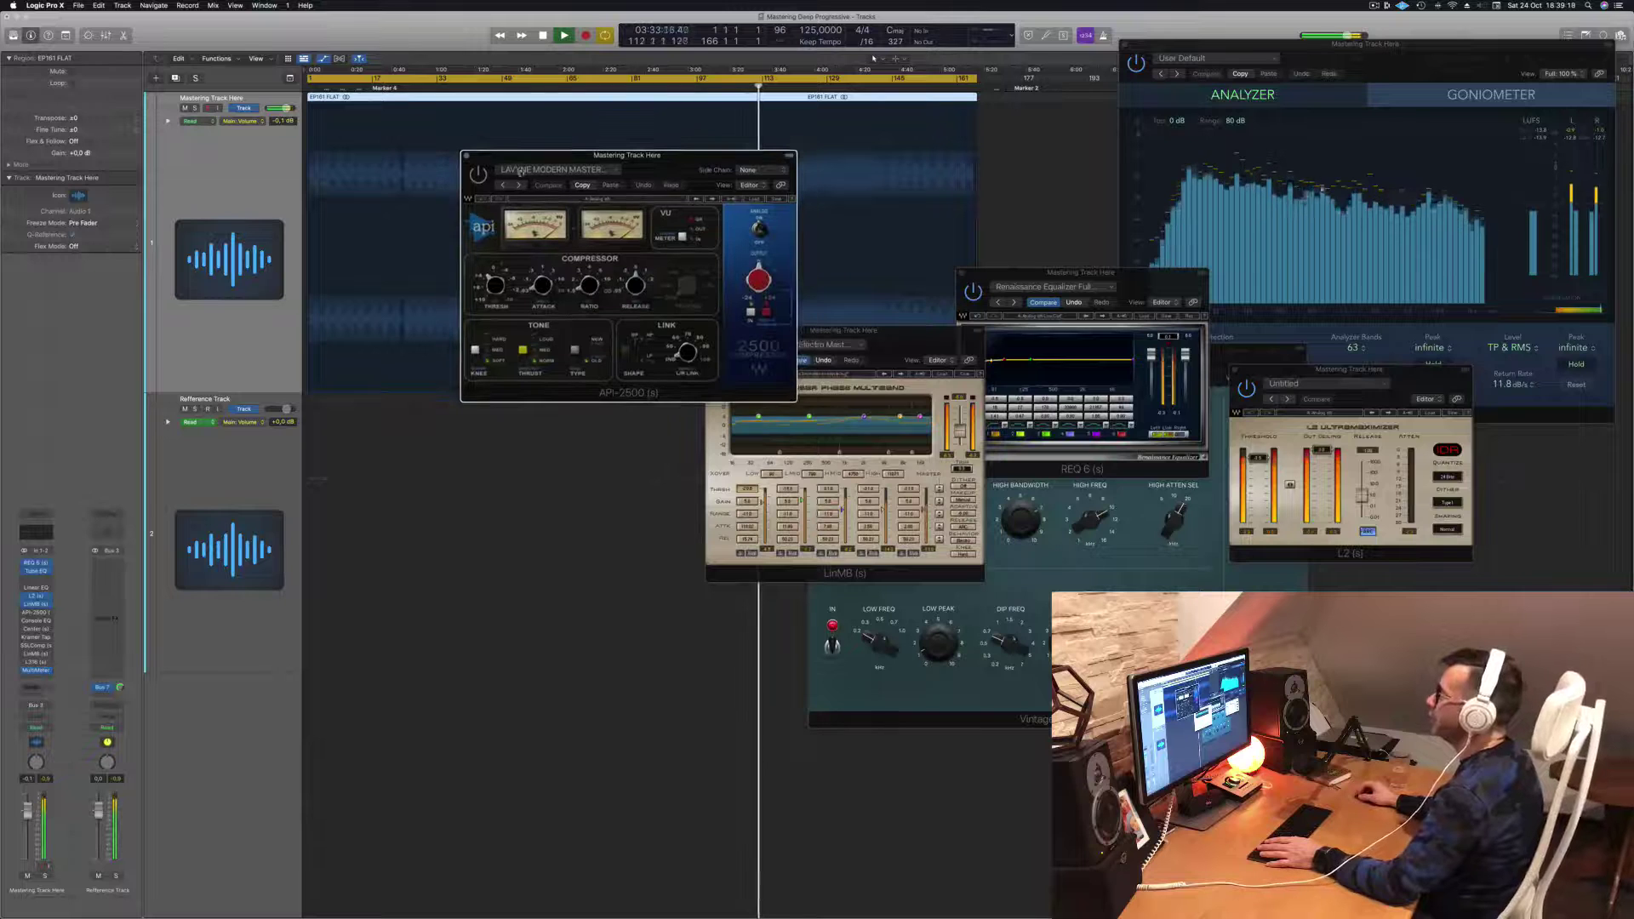
pyautogui.moveTo(654, 157); pyautogui.dragTo(669, 183)
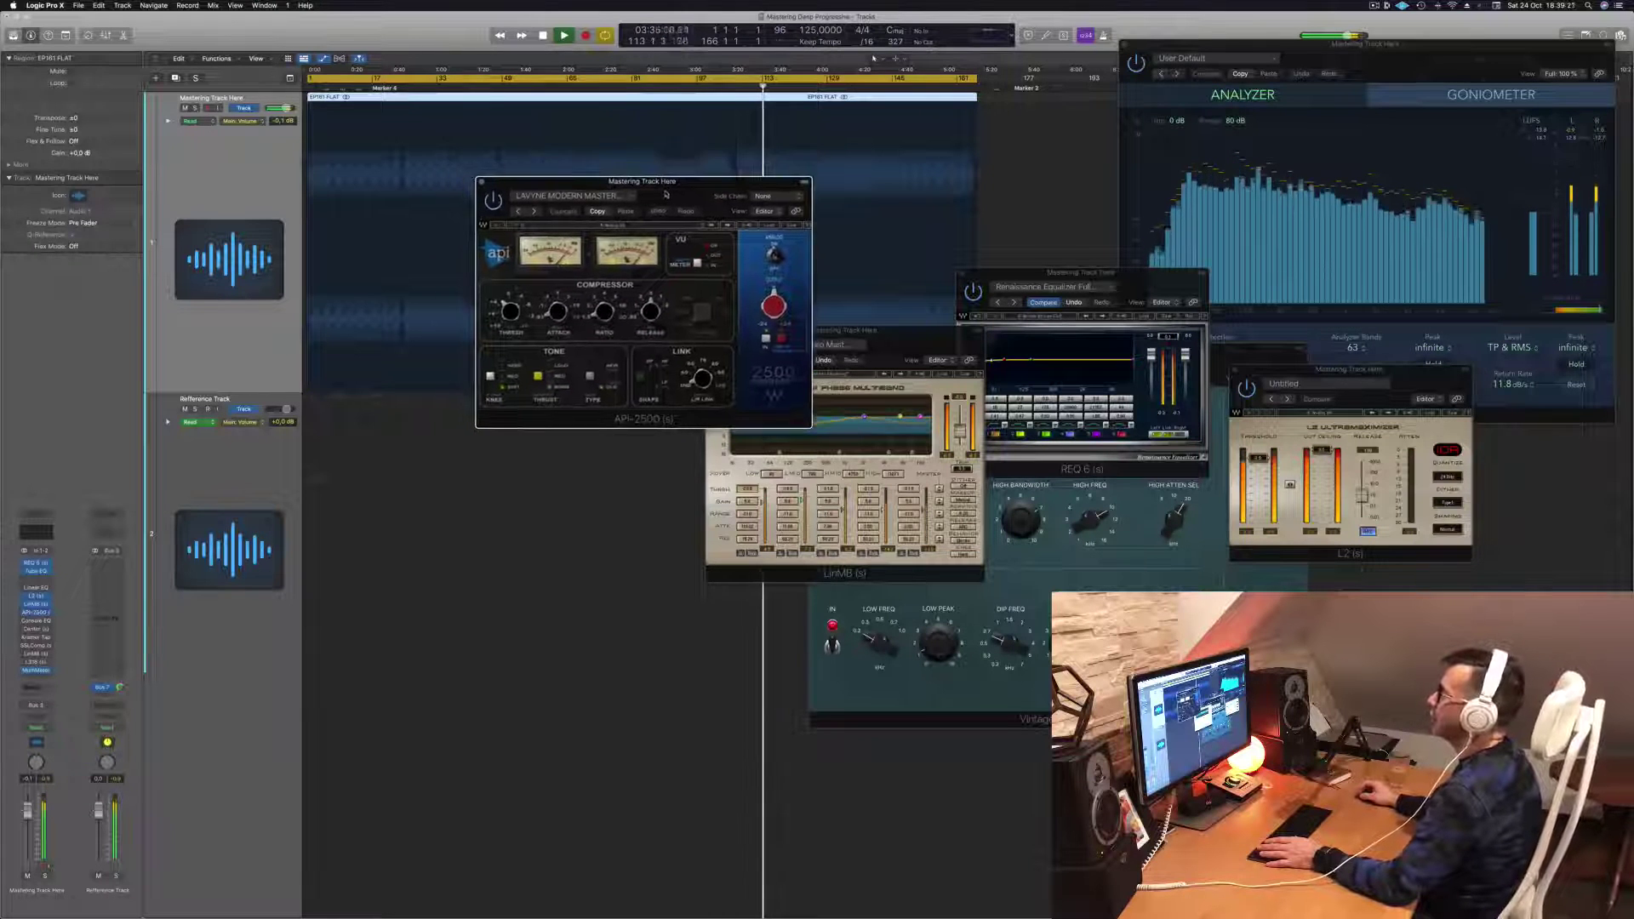
pyautogui.moveTo(510, 313); pyautogui.dragTo(509, 306)
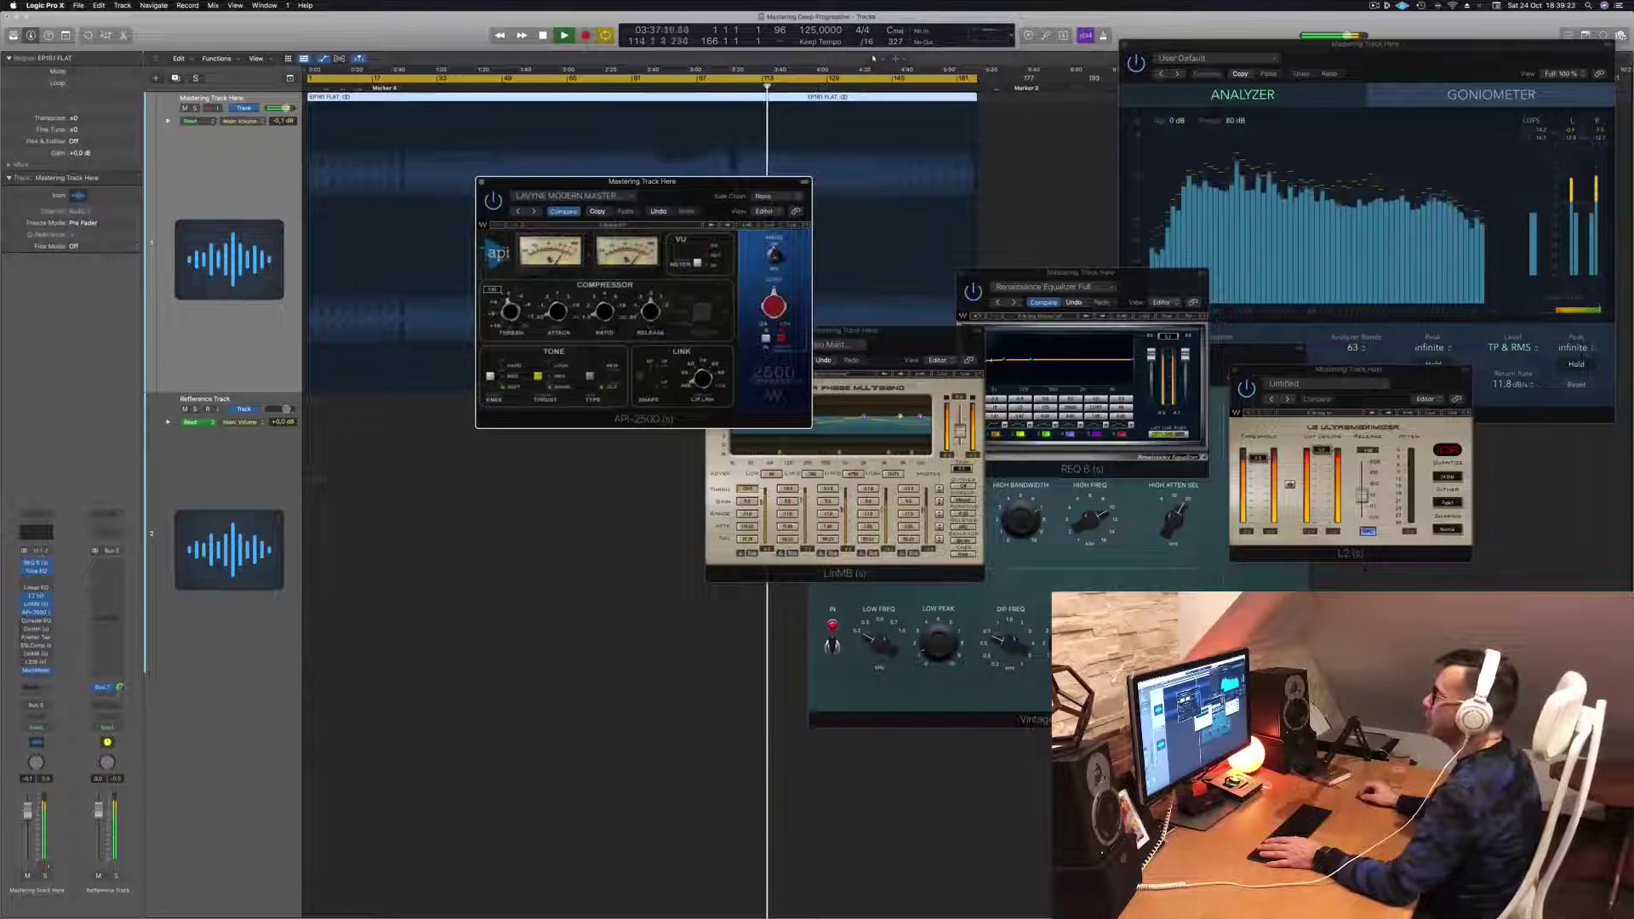
pyautogui.click(494, 203)
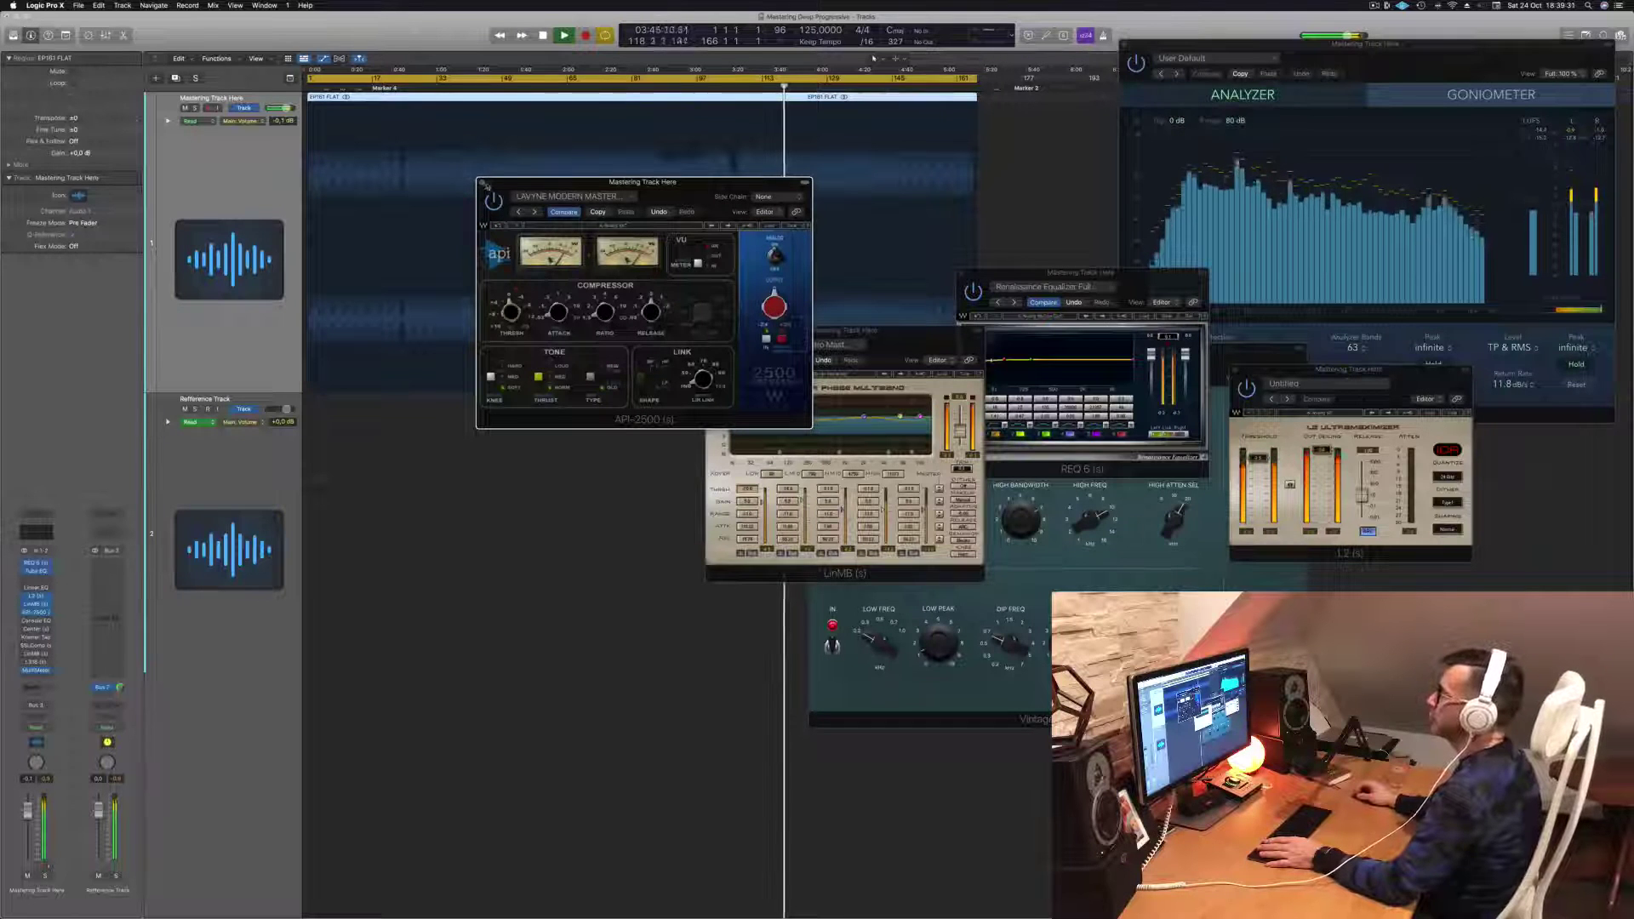
pyautogui.click(481, 183)
# Step: Place the Linear Phase Multiband over the L2 window, then audition the Vintage Console EQ from about 2:02 and close its window
pyautogui.moveTo(907, 332); pyautogui.dragTo(1431, 317)
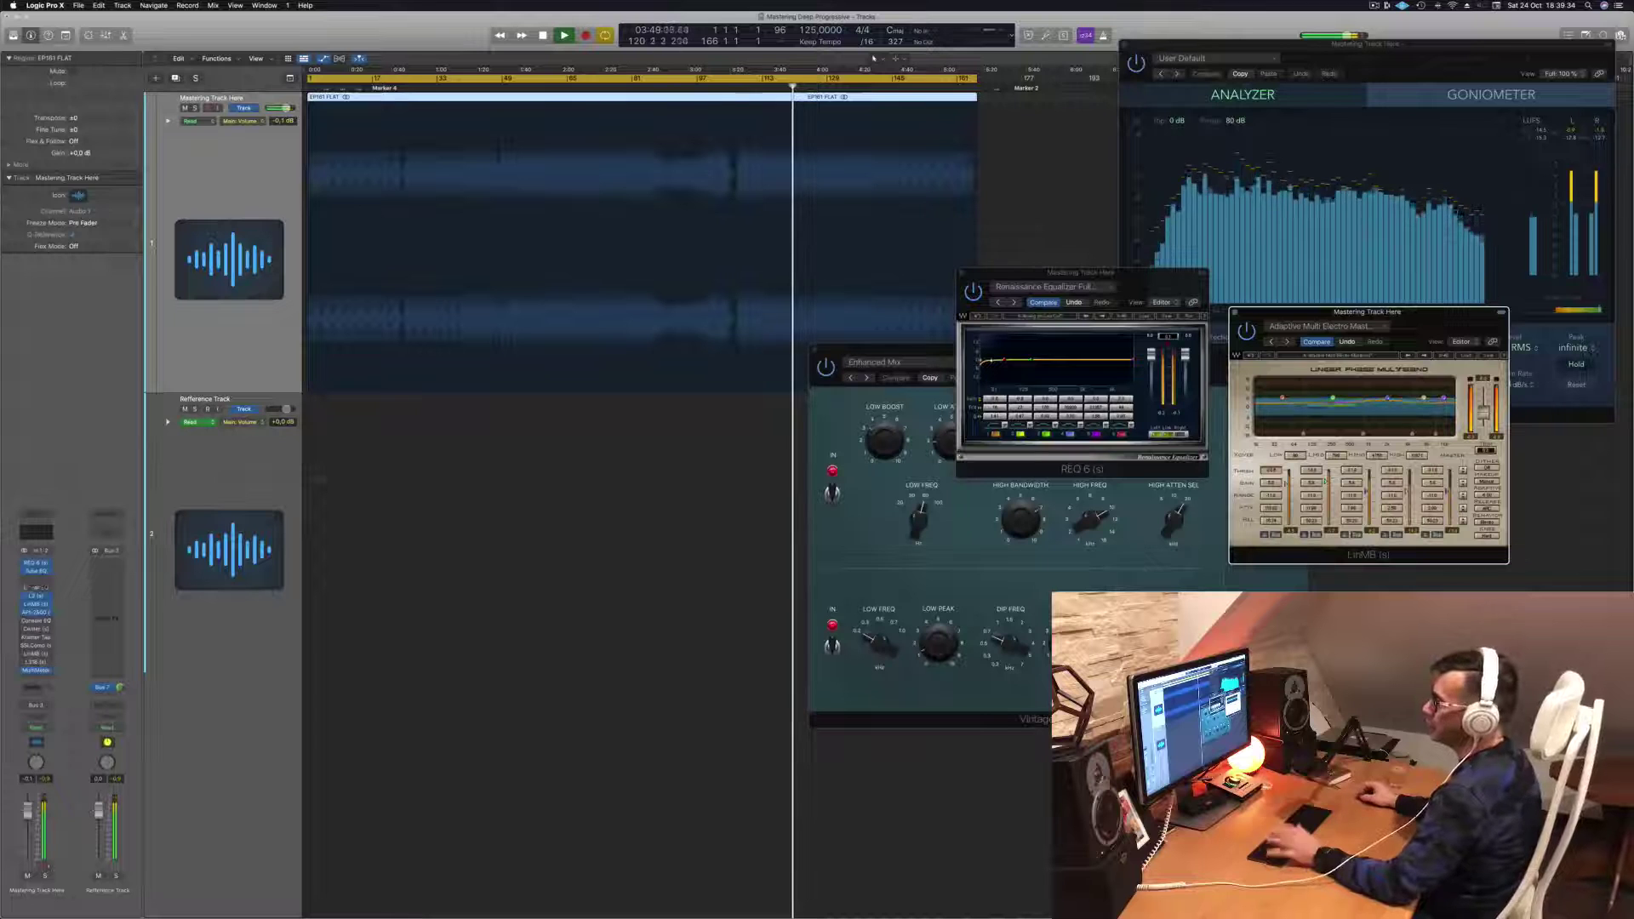
pyautogui.click(36, 620)
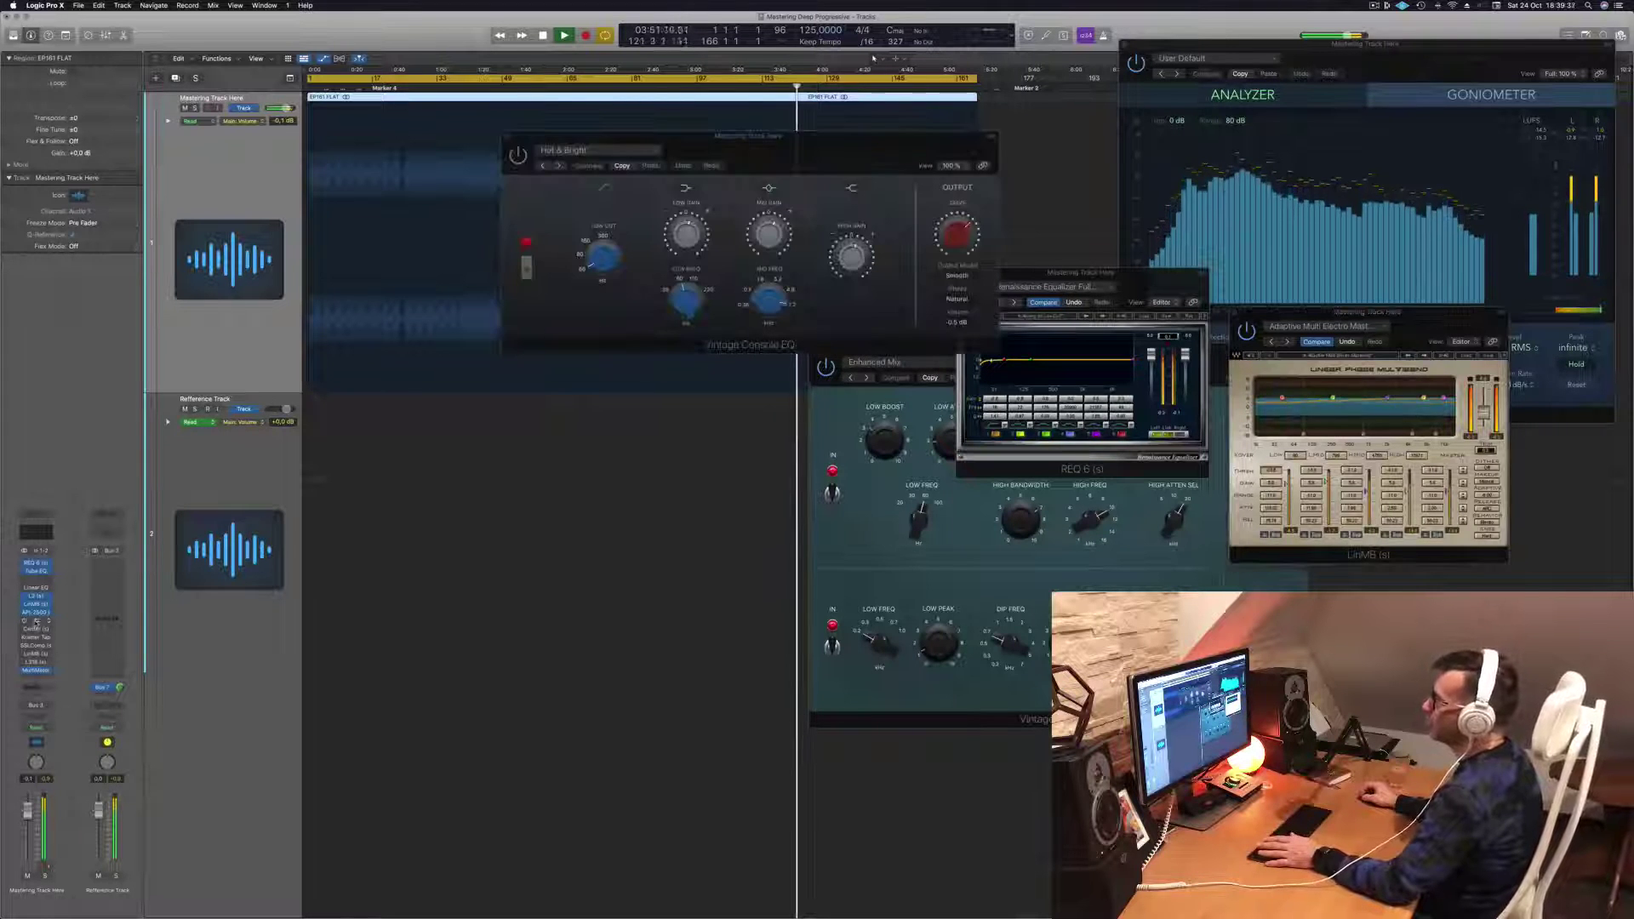
pyautogui.moveTo(772, 165); pyautogui.dragTo(617, 211)
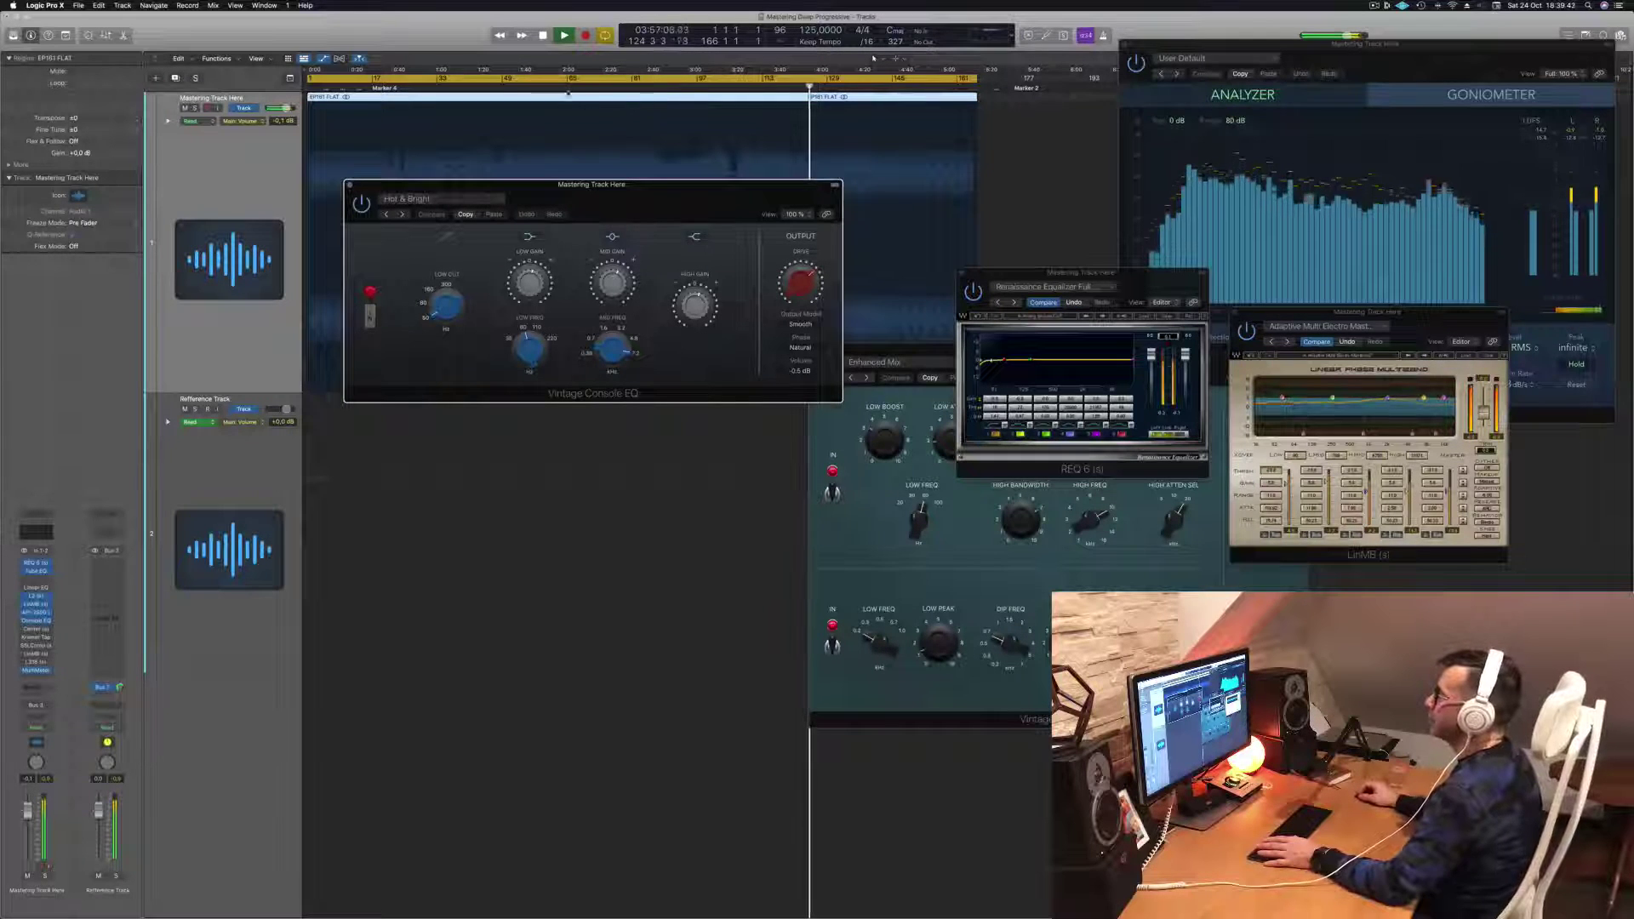
pyautogui.click(566, 88)
pyautogui.moveTo(664, 194); pyautogui.dragTo(786, 397)
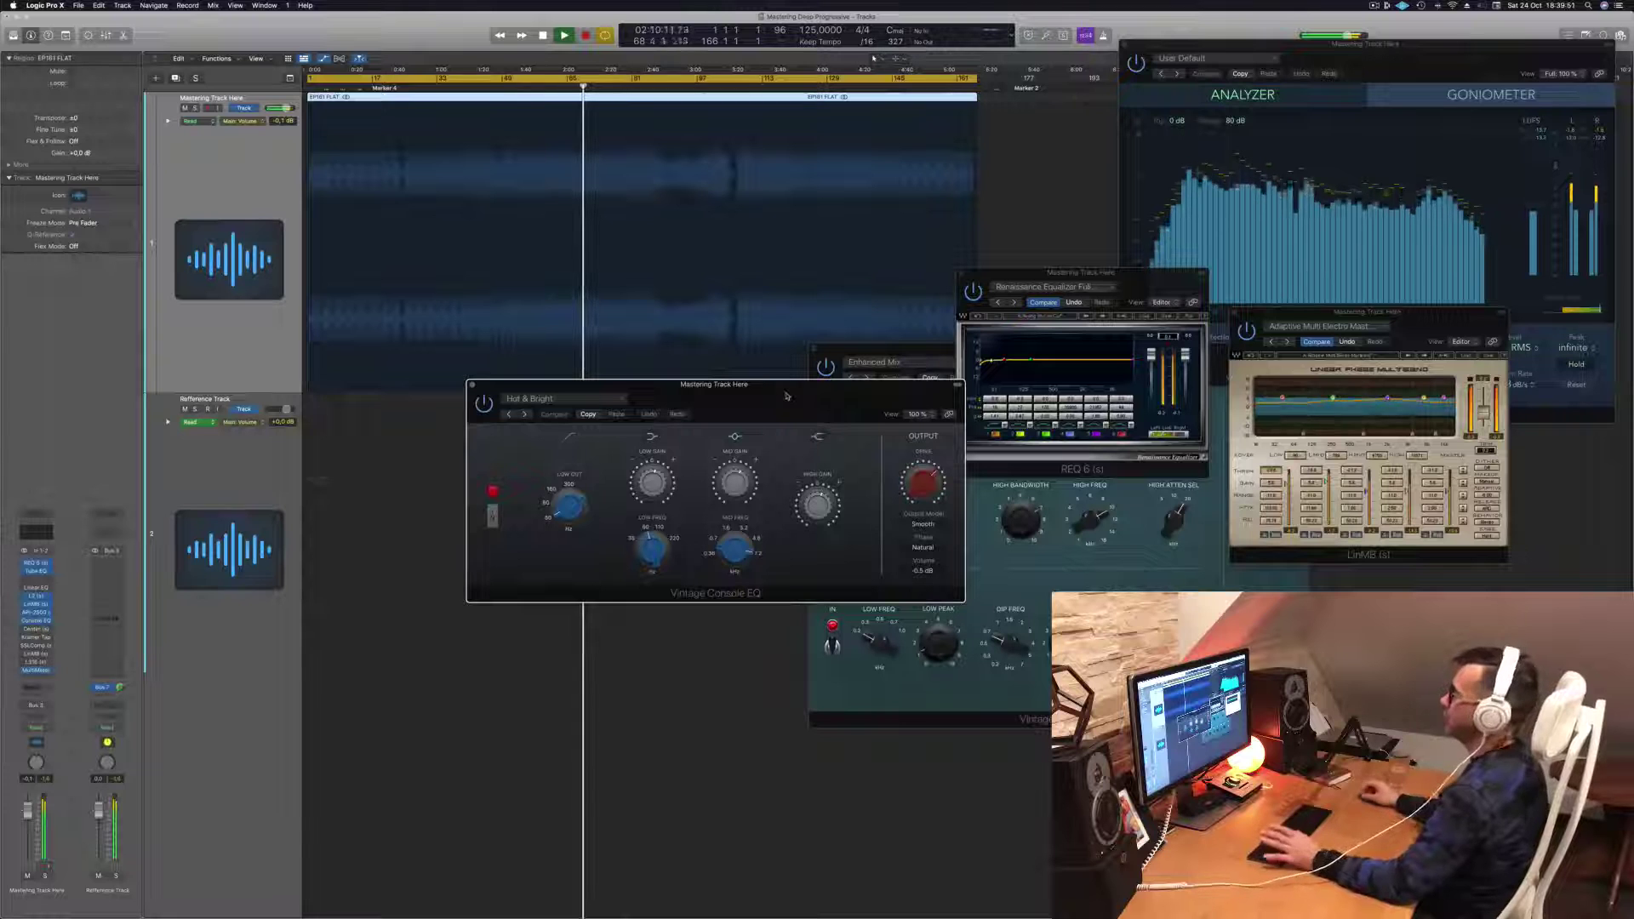
pyautogui.click(474, 386)
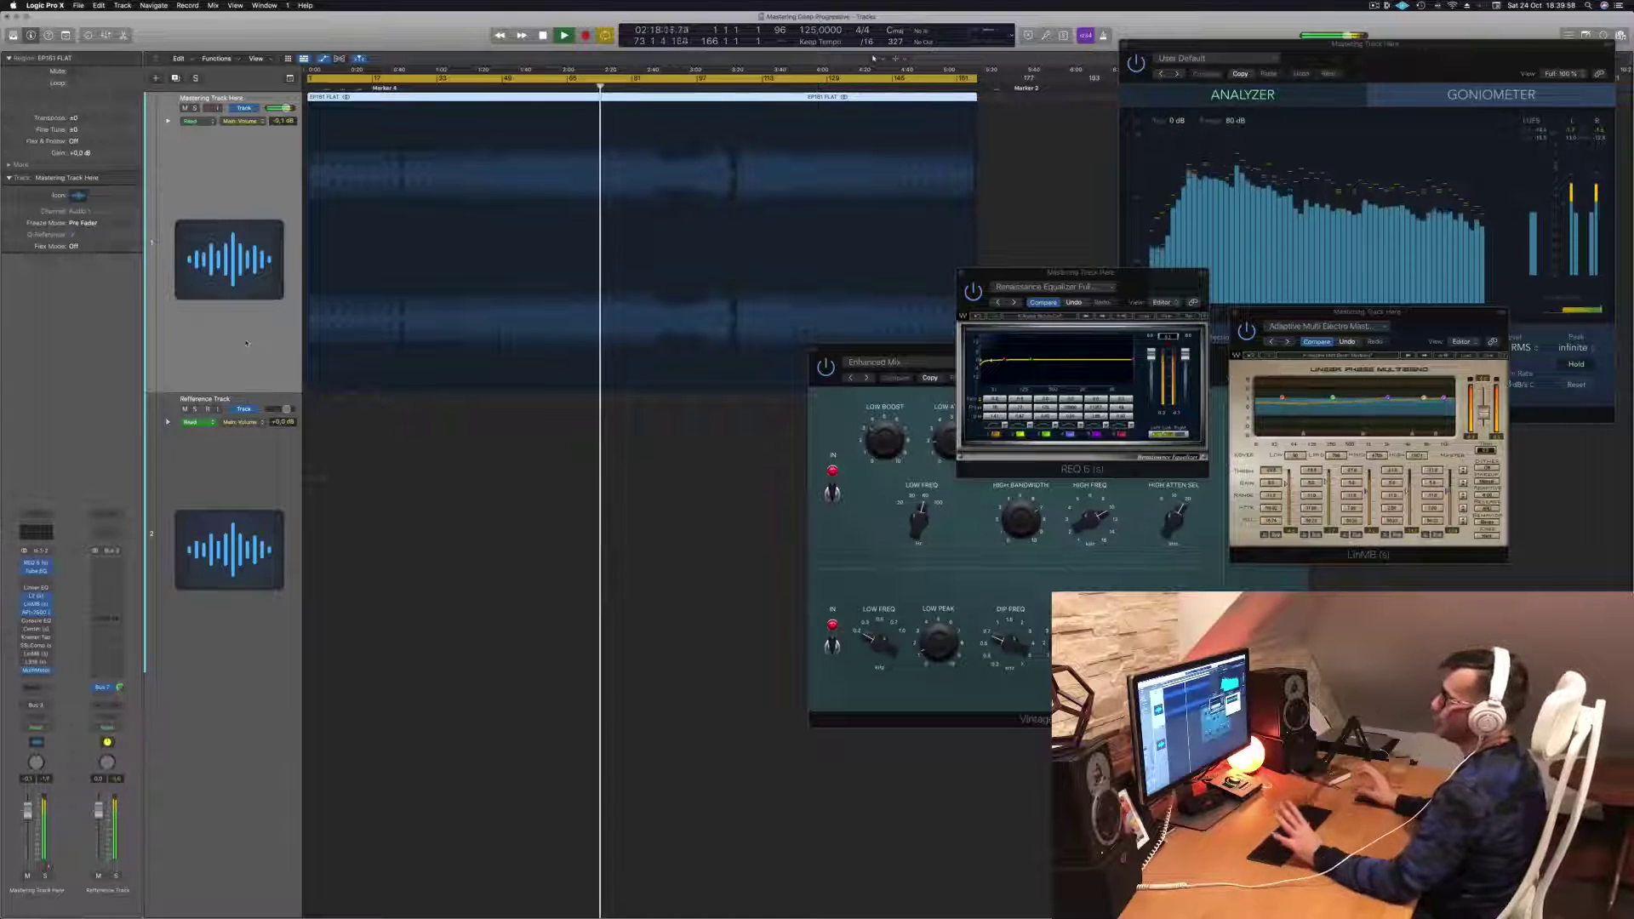
# Step: Switch on the Center plug-in in the mastering chain, audition it with playback restarted from the beginning, and close its window
pyautogui.click(36, 629)
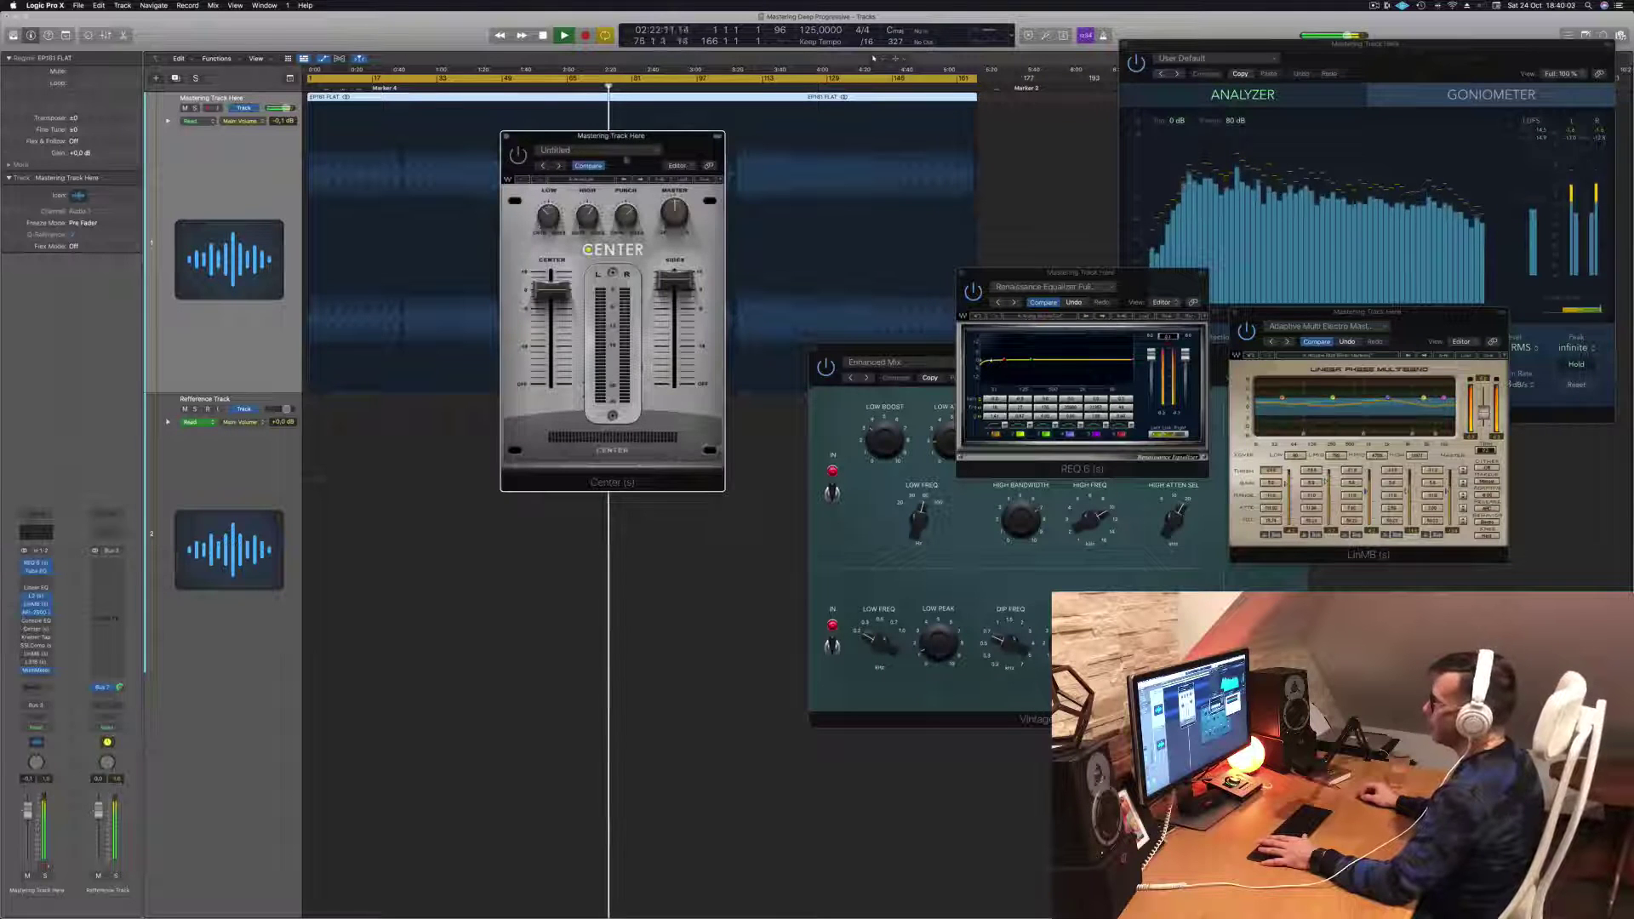
pyautogui.moveTo(627, 160); pyautogui.dragTo(717, 277)
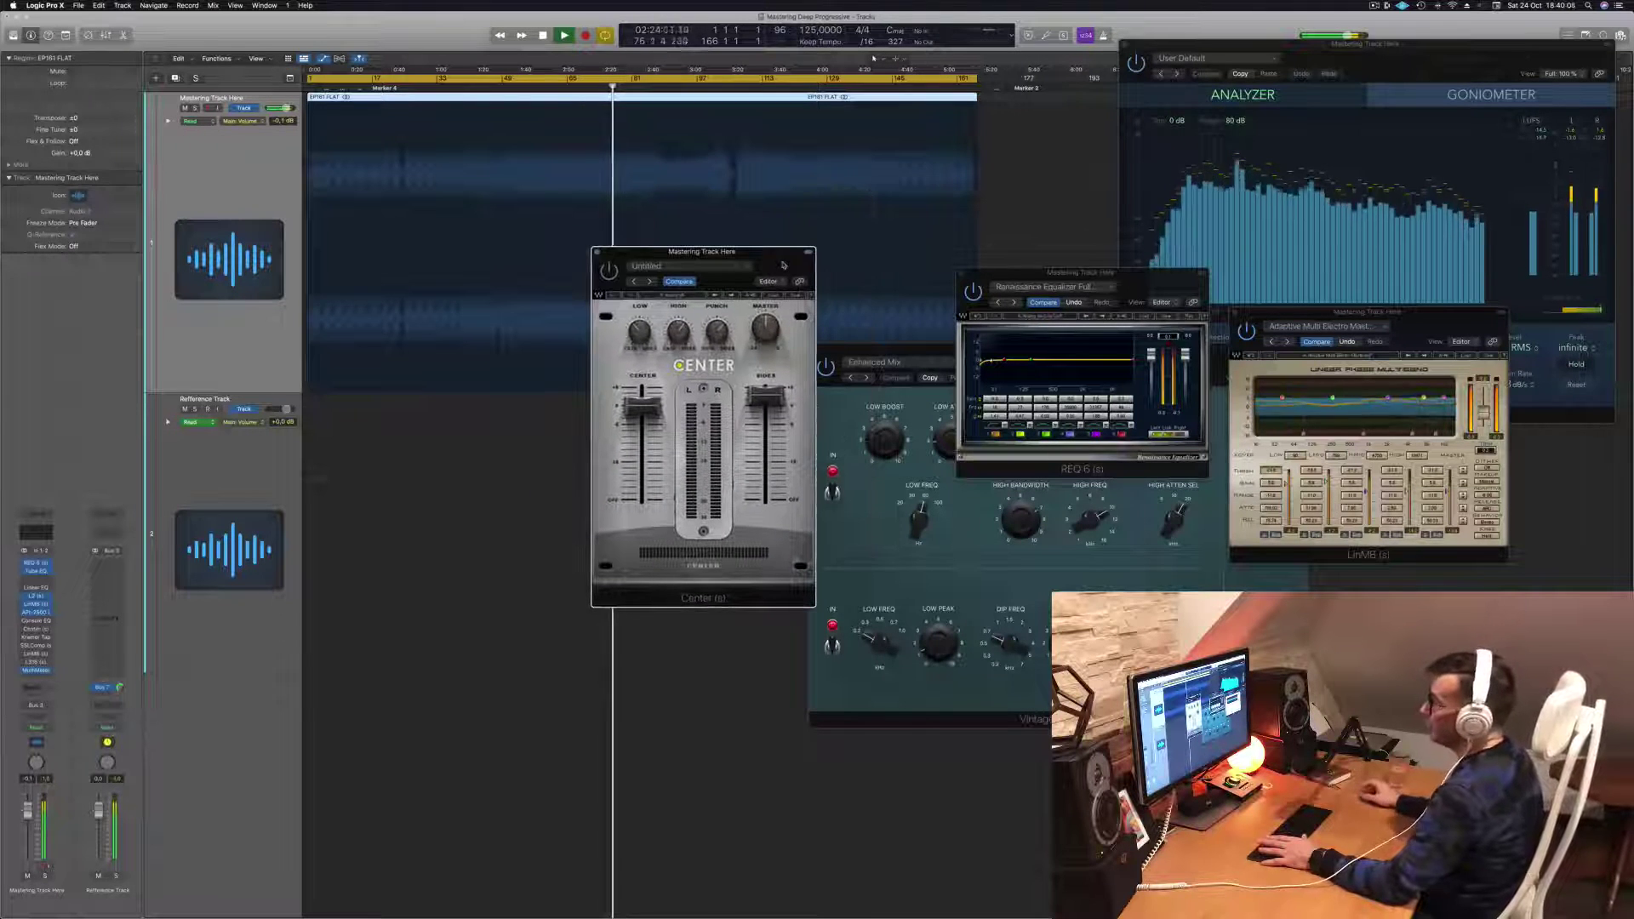
pyautogui.press('space')
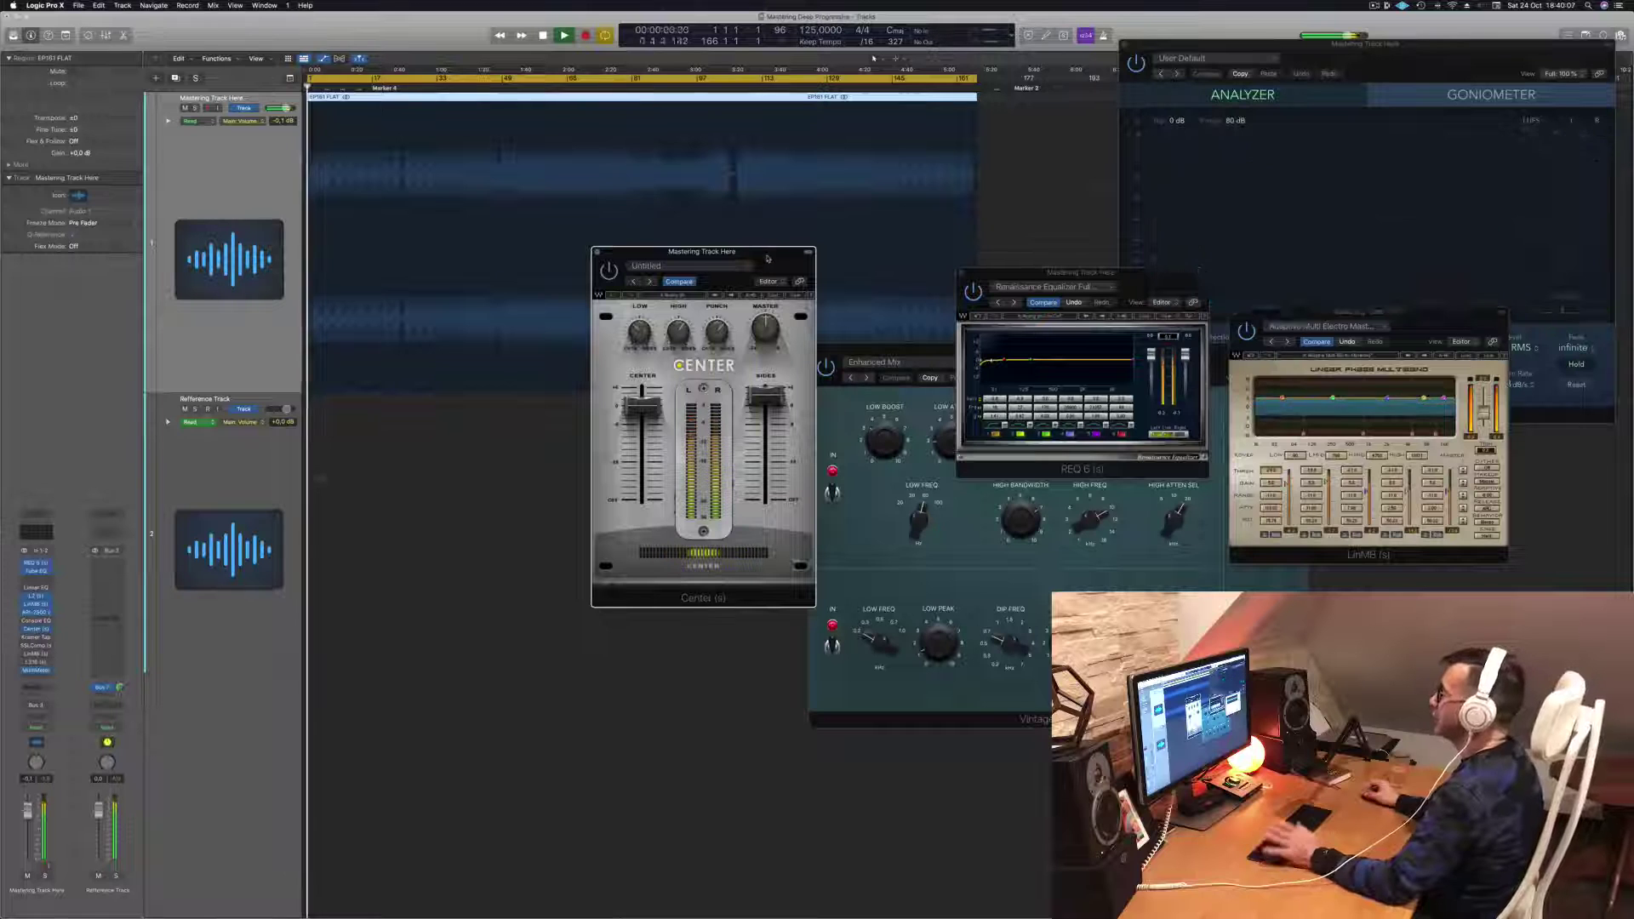
pyautogui.press('space')
pyautogui.moveTo(768, 258)
pyautogui.mouseDown()
pyautogui.moveTo(798, 248)
pyautogui.moveTo(762, 250)
pyautogui.mouseUp()
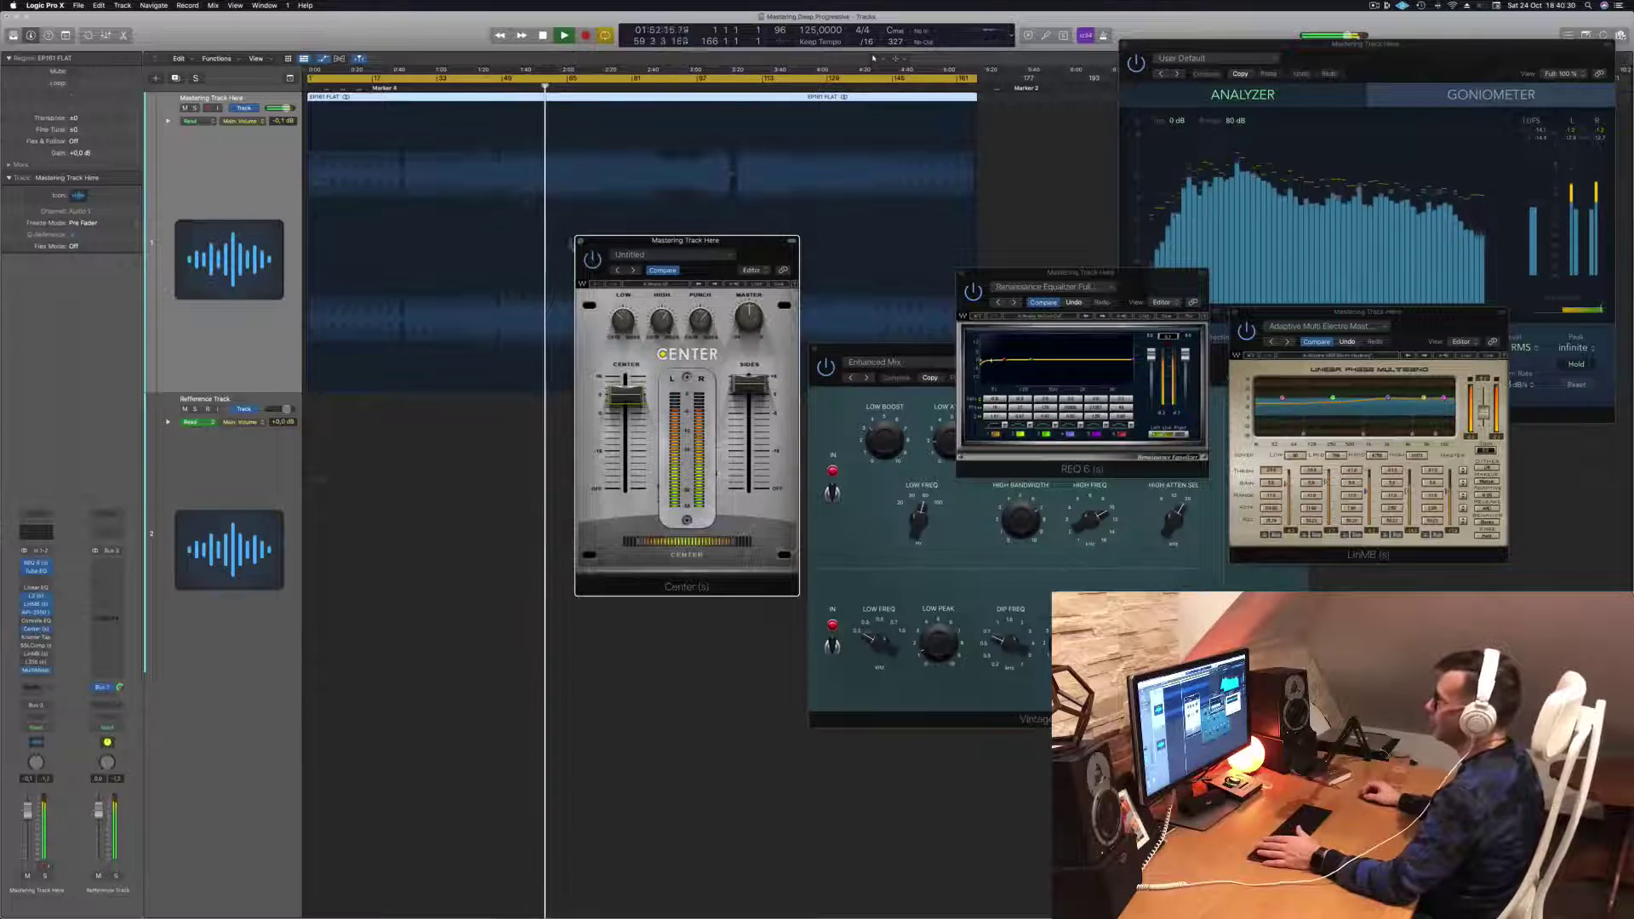
pyautogui.click(579, 241)
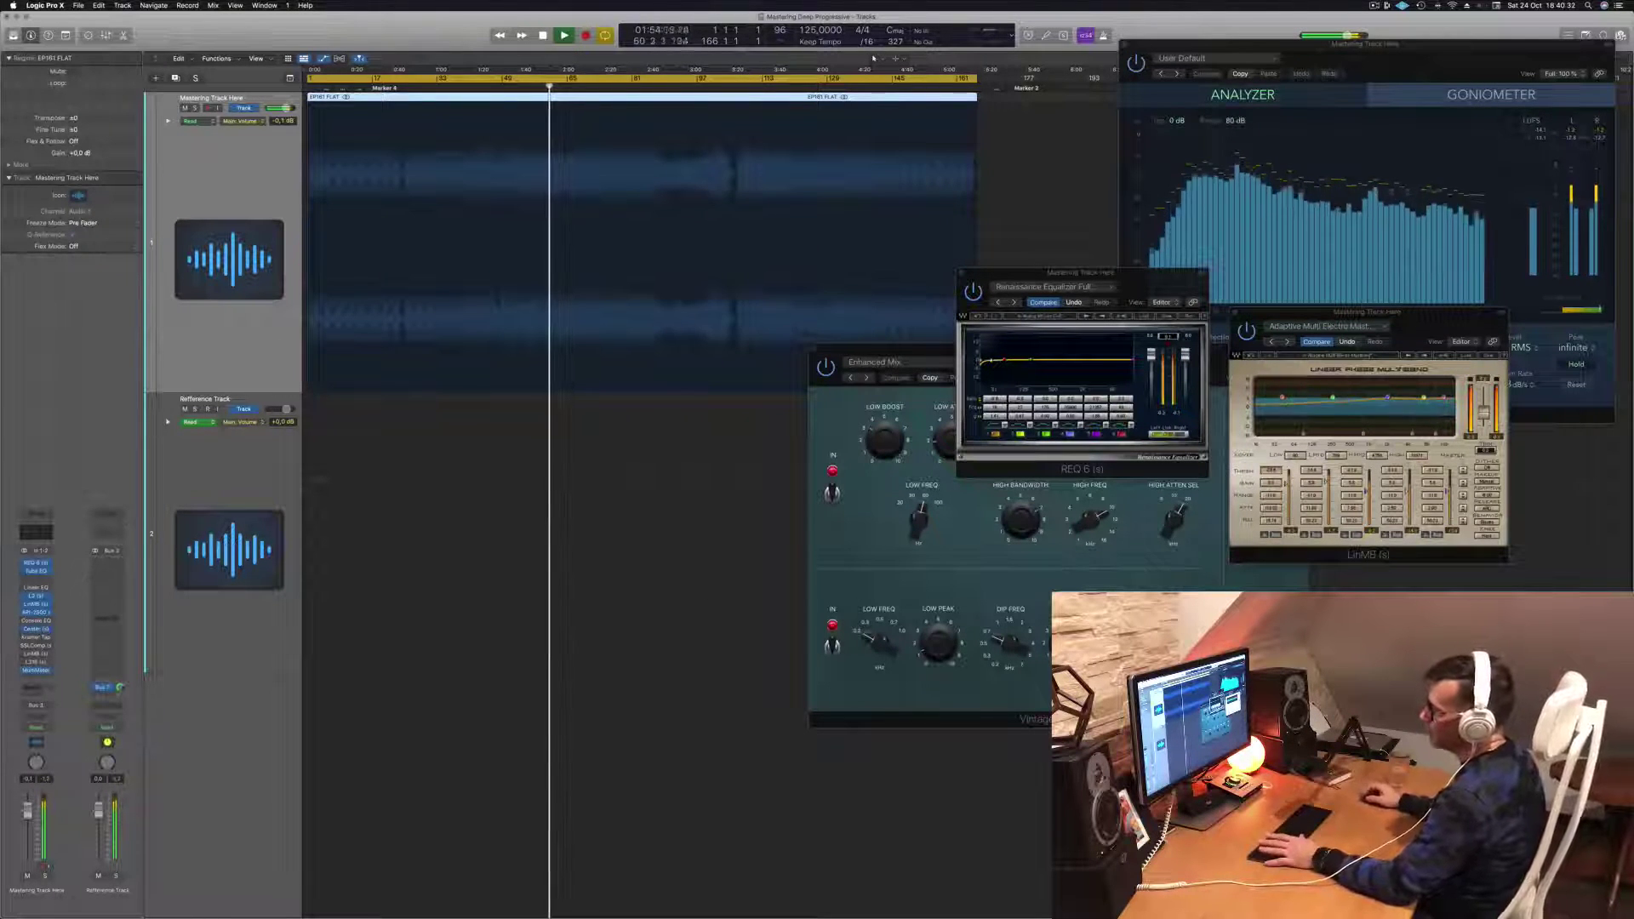
# Step: Check the Kramer Tape plug-in, close its window, and open the SSLComp window over the REQ 6
pyautogui.click(37, 637)
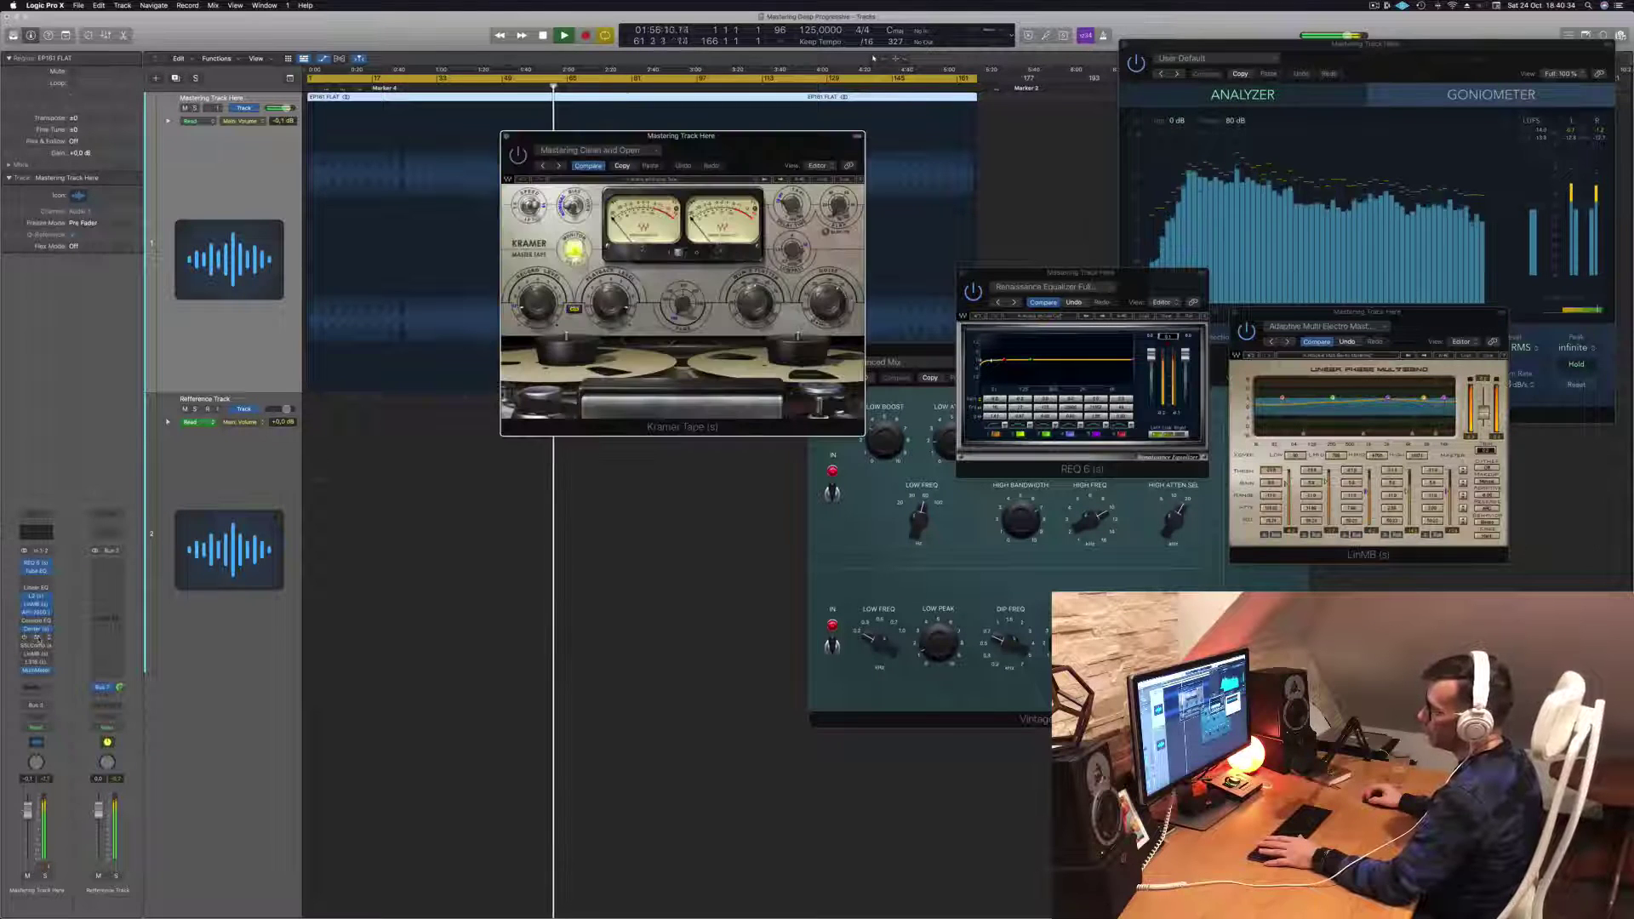
pyautogui.click(37, 637)
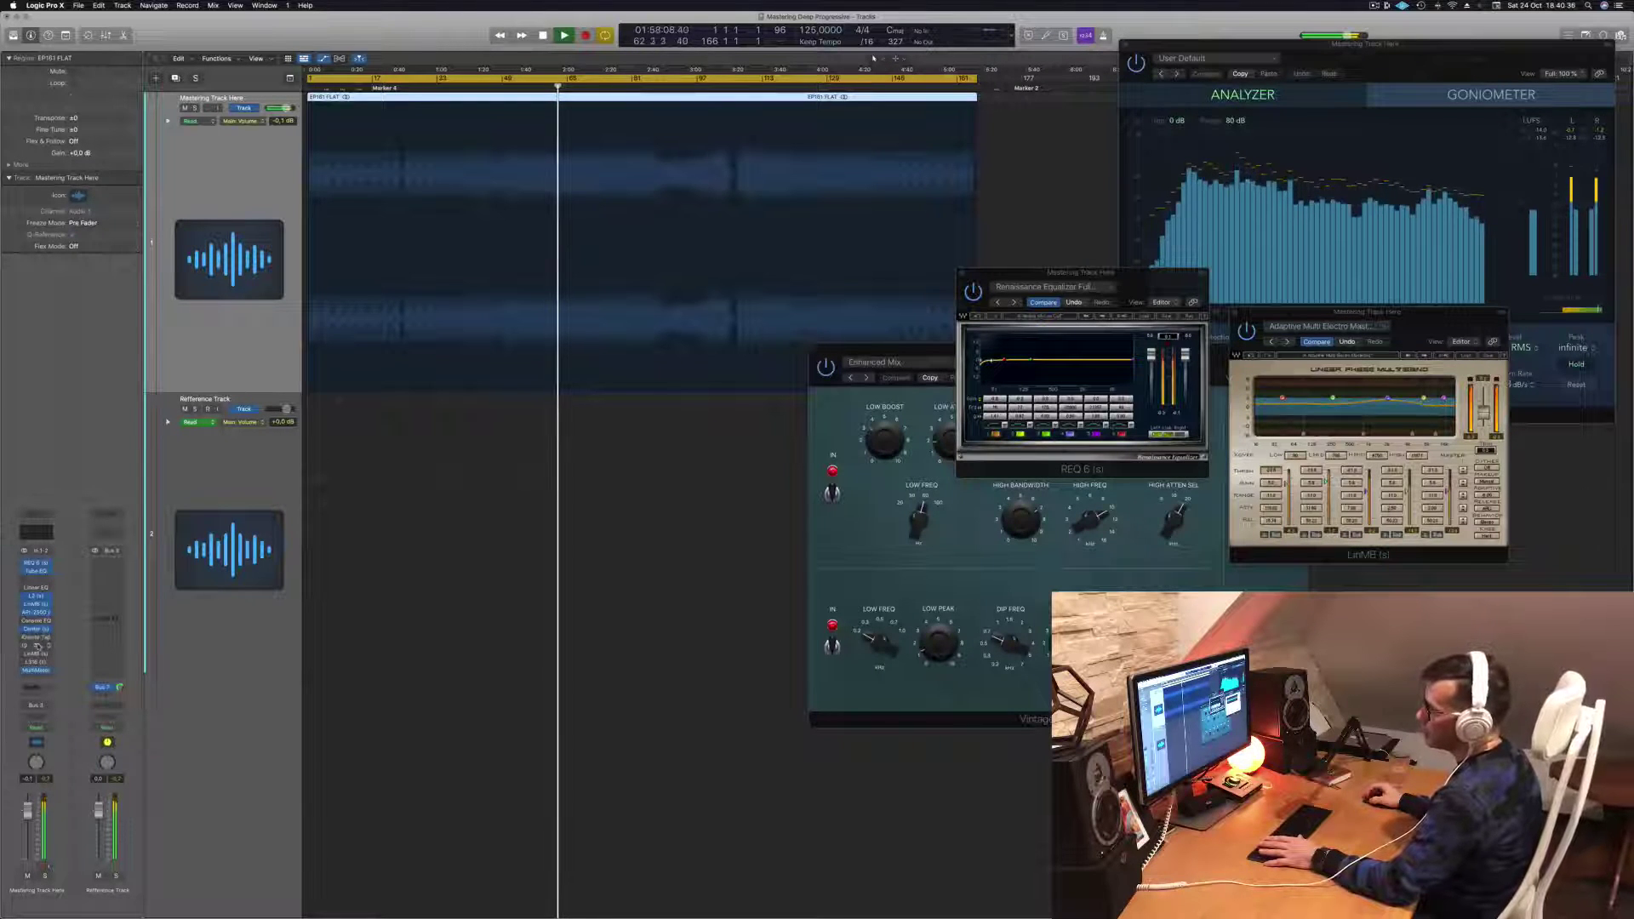
pyautogui.click(37, 645)
pyautogui.moveTo(614, 137); pyautogui.dragTo(1023, 208)
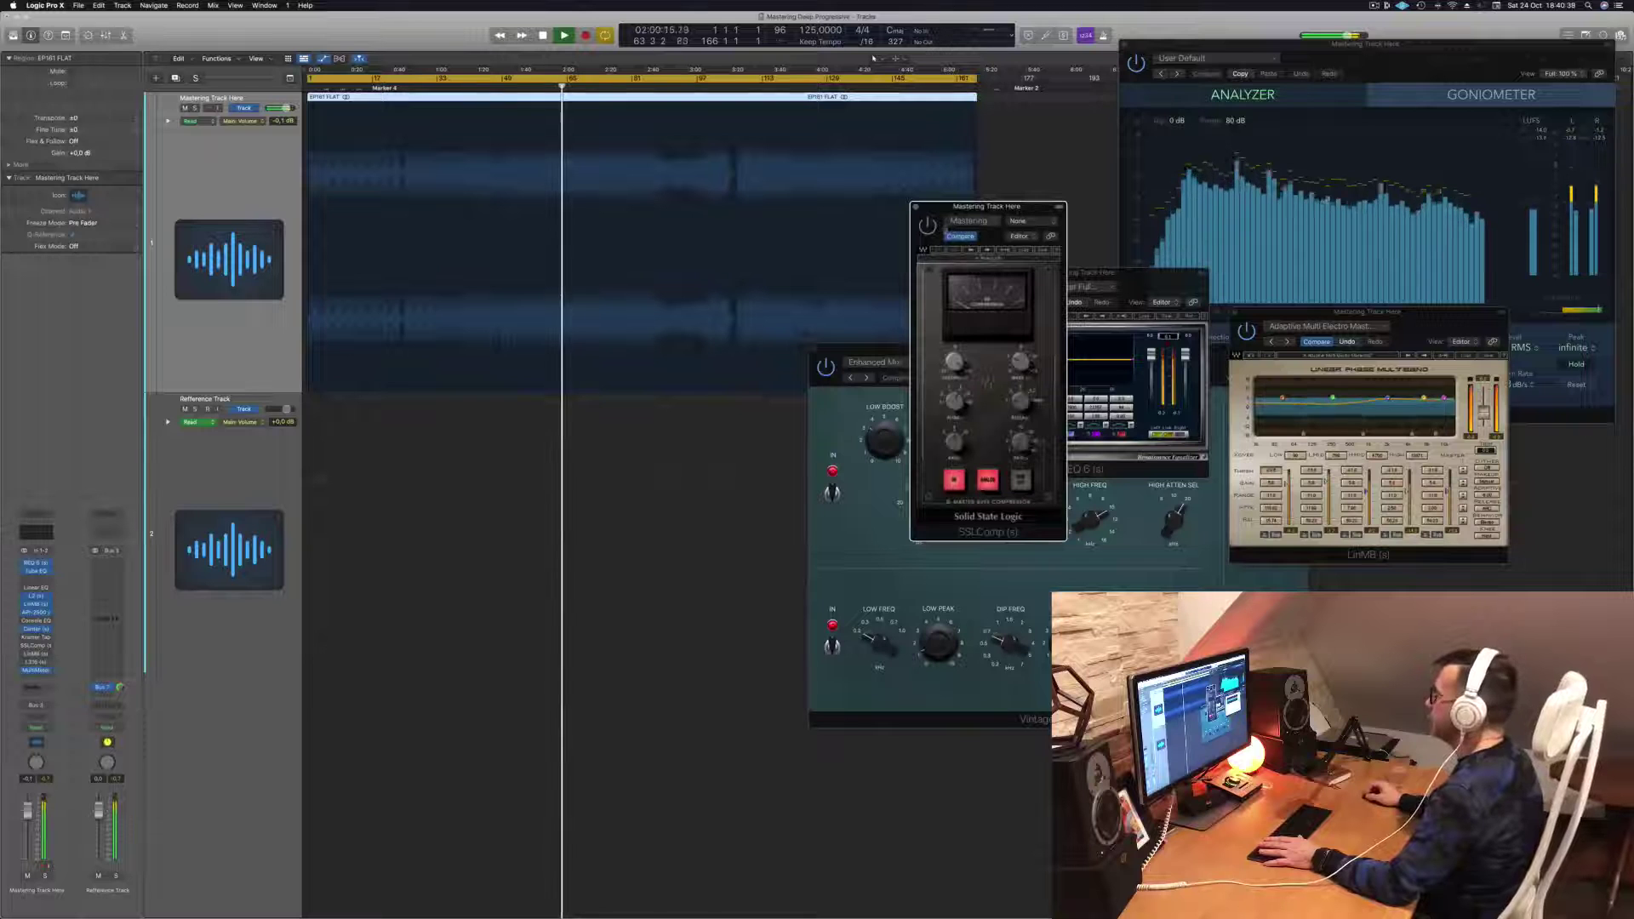
# Step: Audition the track from about 1:38 with the SSLComp on and its window moved clear of the REQ 6
pyautogui.click(516, 92)
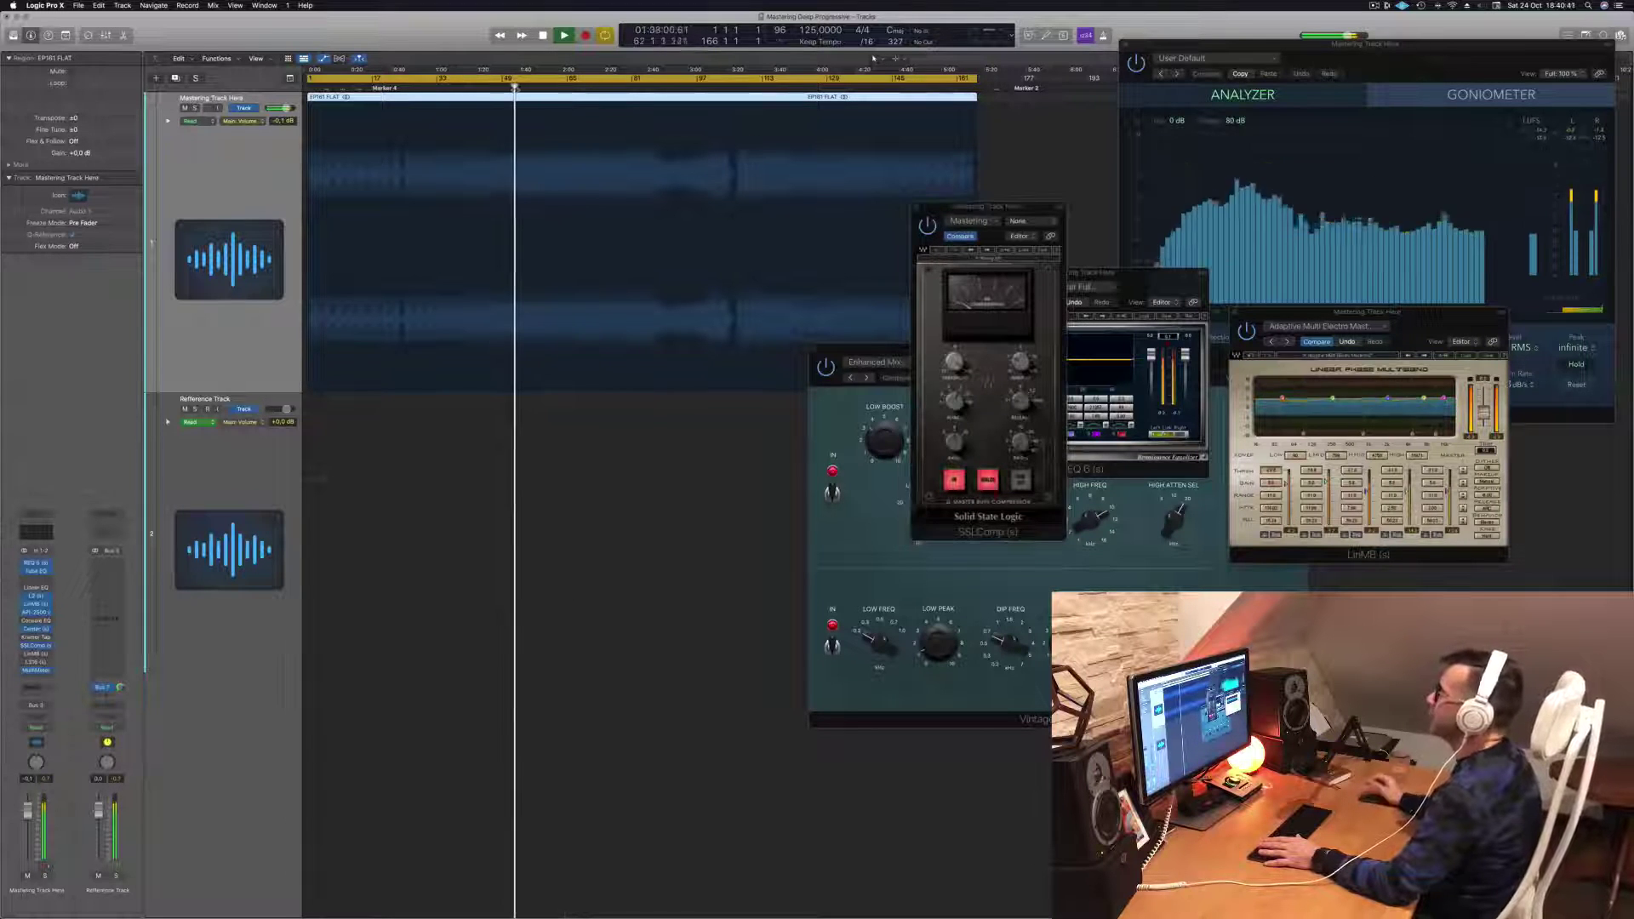
pyautogui.moveTo(1005, 218); pyautogui.dragTo(836, 216)
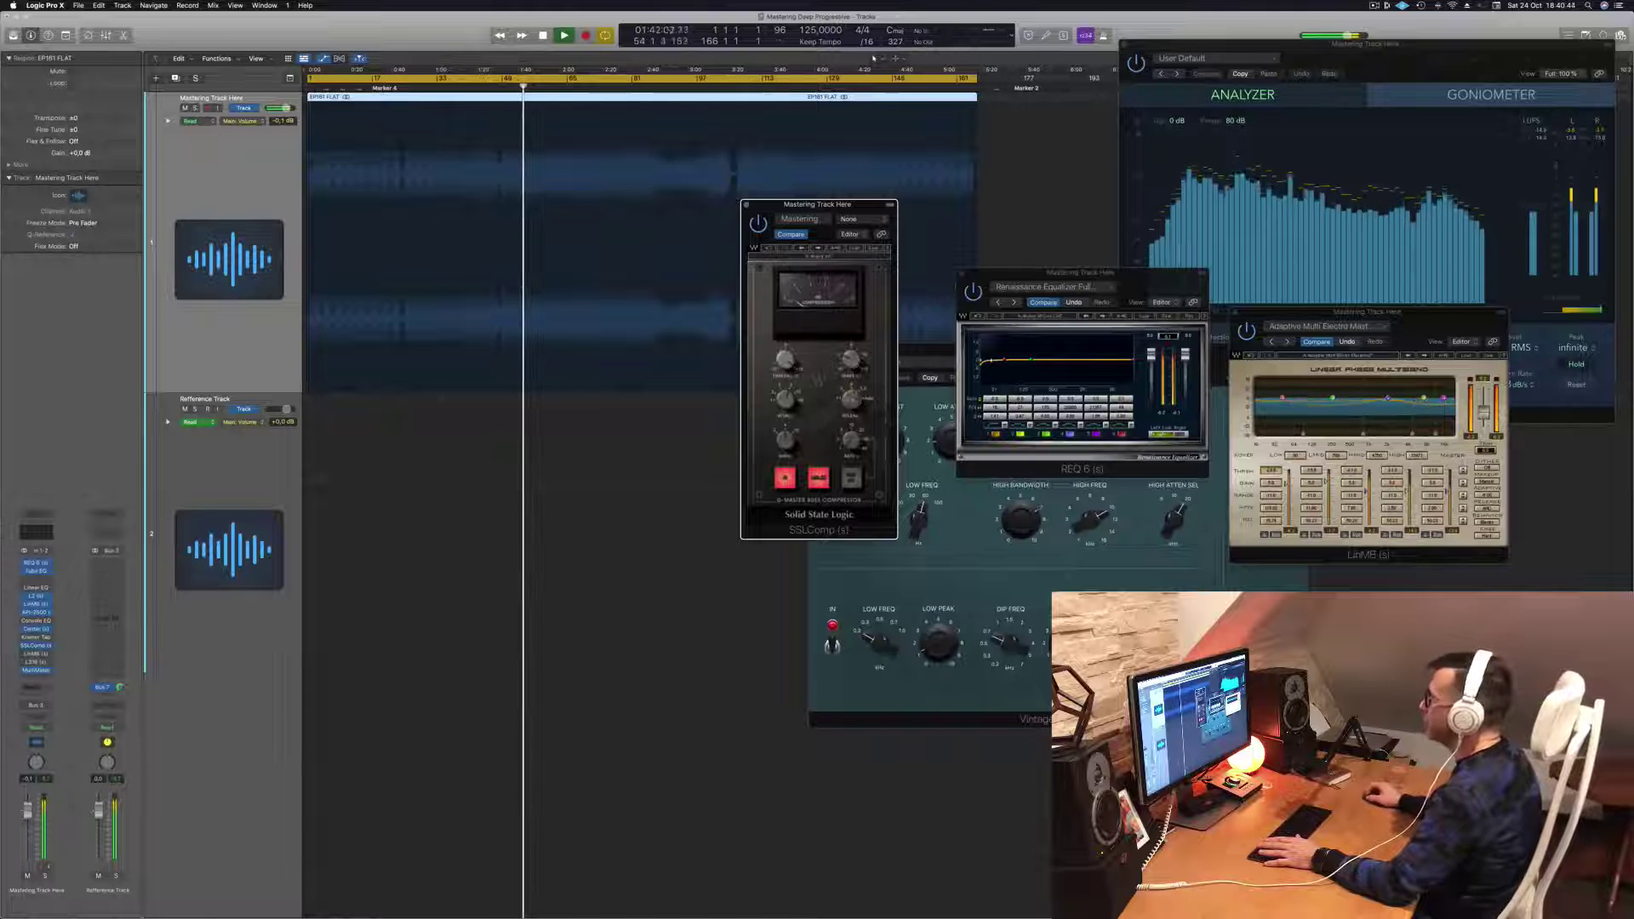
pyautogui.moveTo(837, 207); pyautogui.dragTo(825, 209)
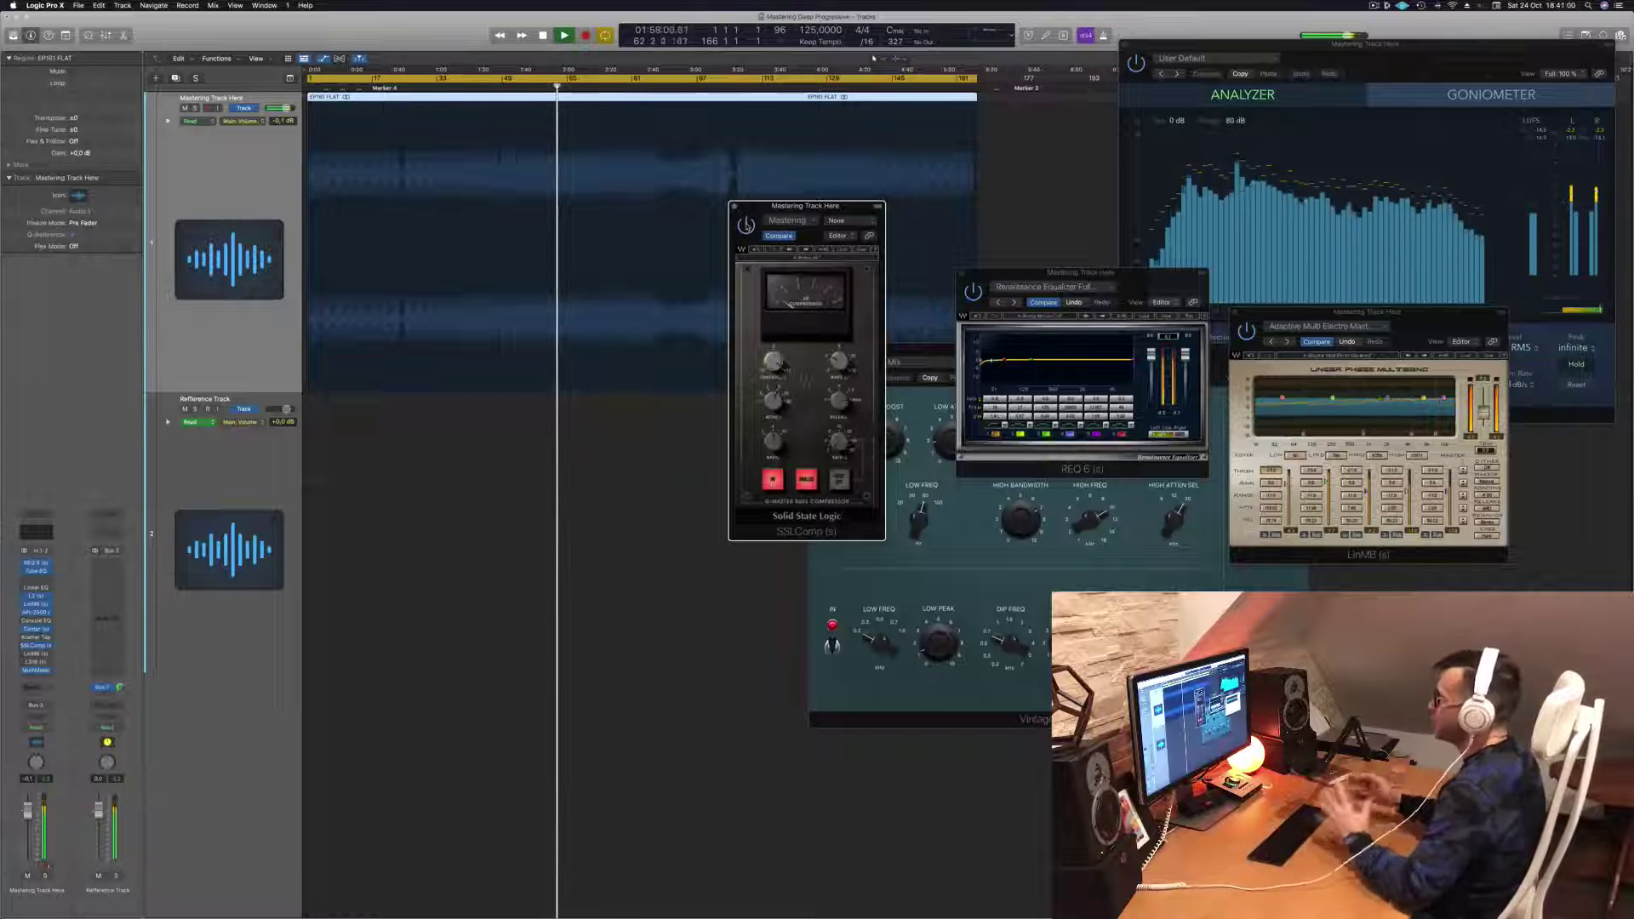
# Step: Close the SSLComp window, open the second Linear Phase Multiband with the Multi Opto Mastering preset, and place its window below the waveform's upper channel
pyautogui.moveTo(768, 204); pyautogui.dragTo(682, 203)
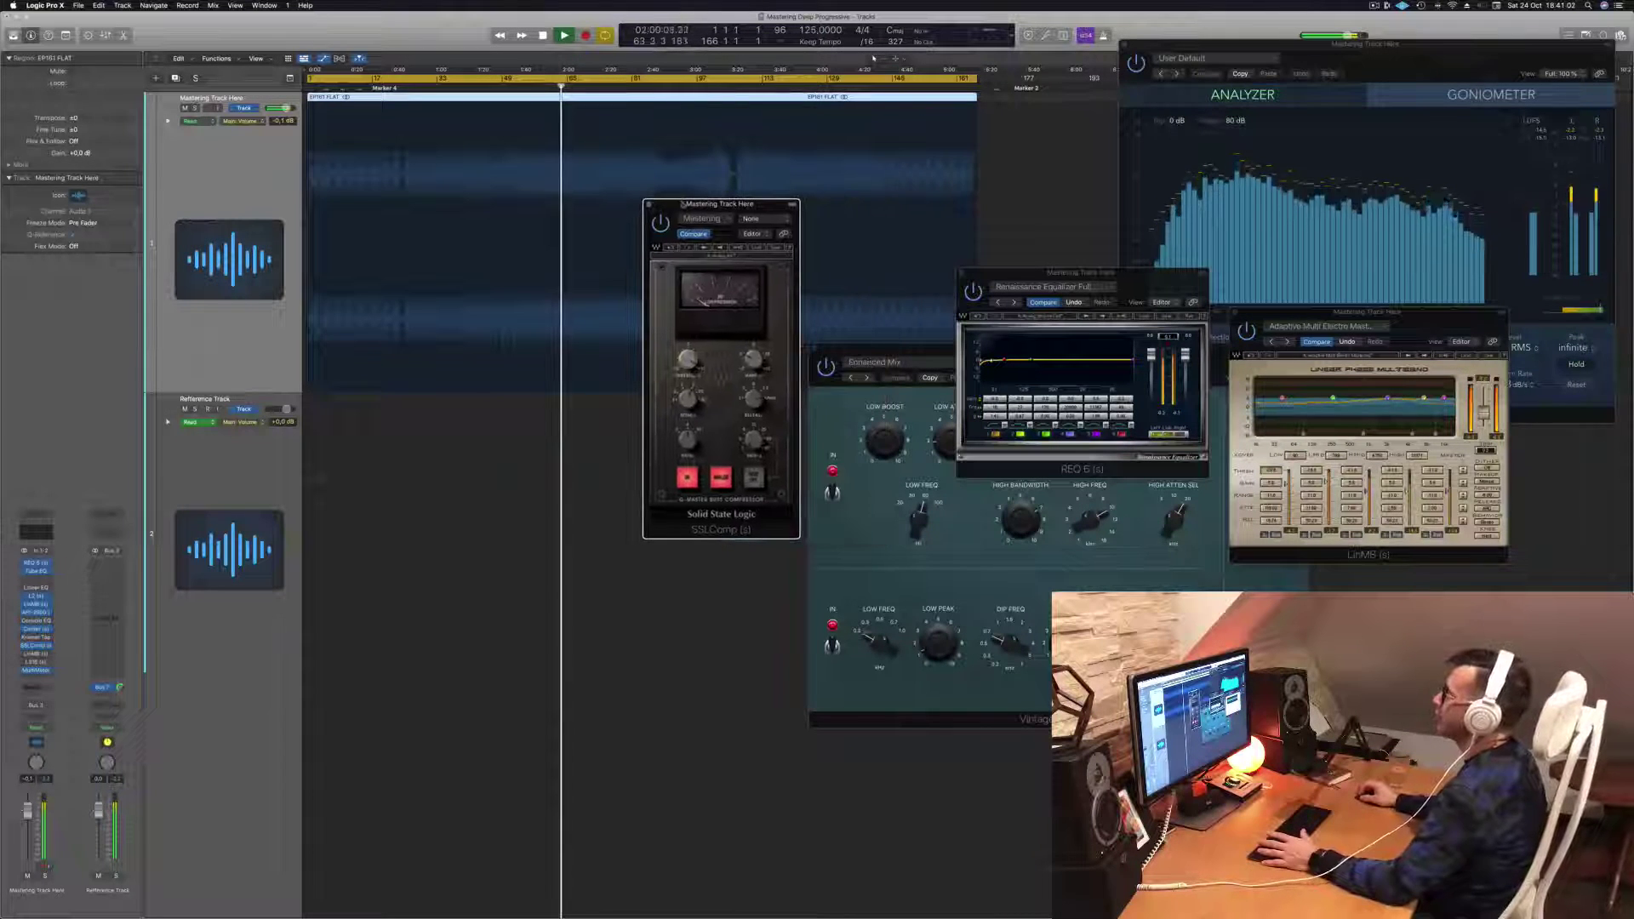
pyautogui.click(647, 204)
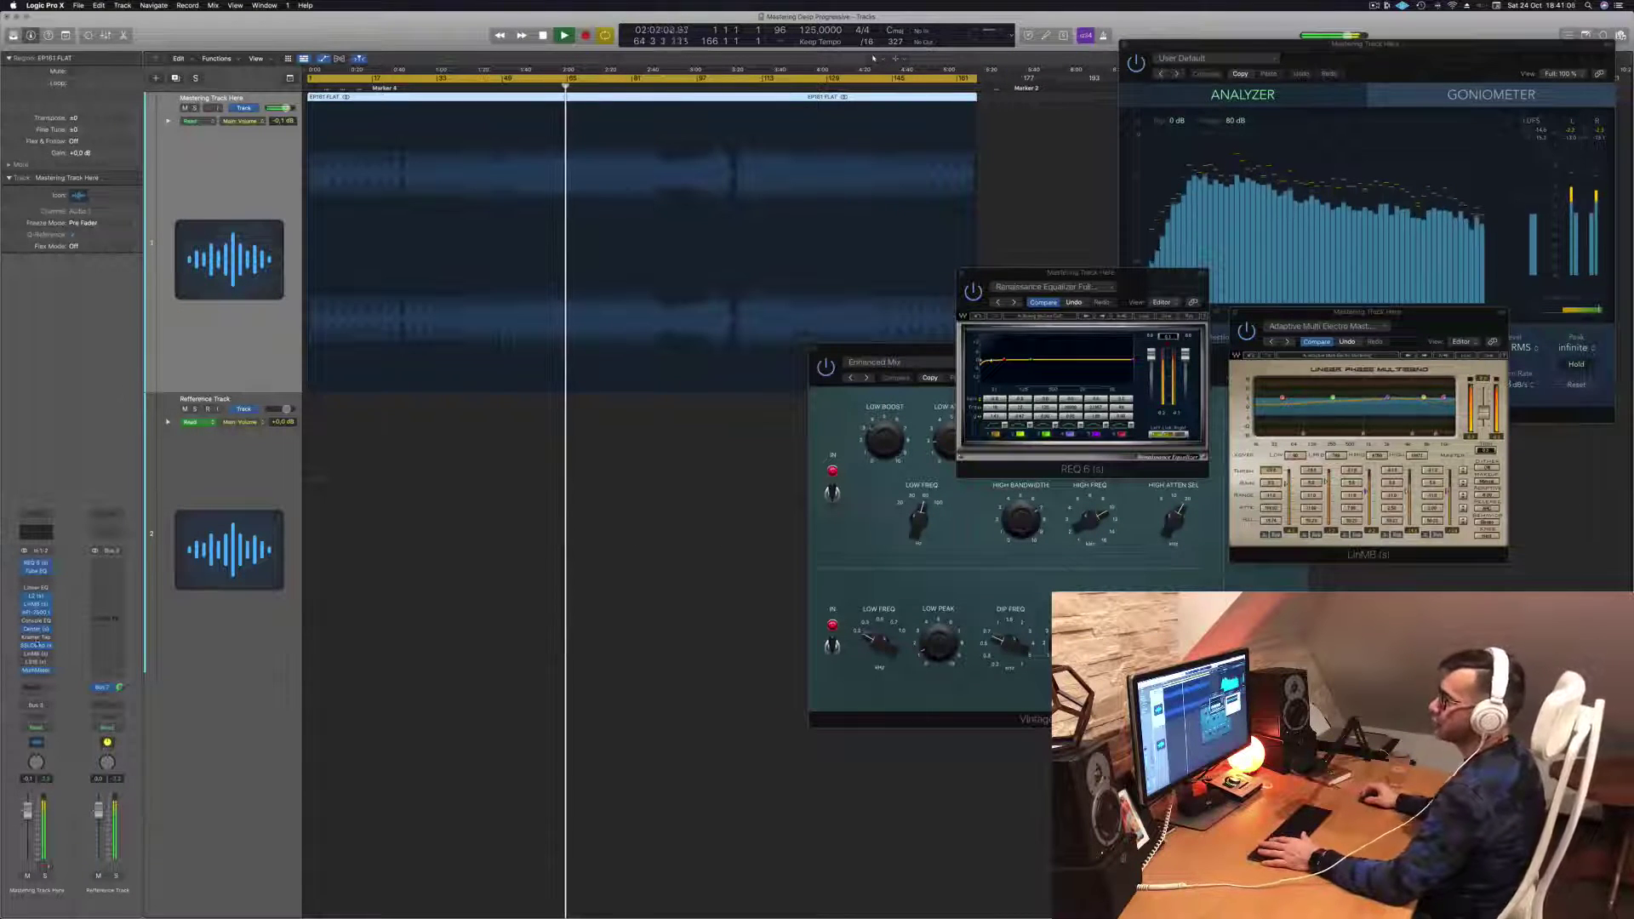
pyautogui.click(38, 653)
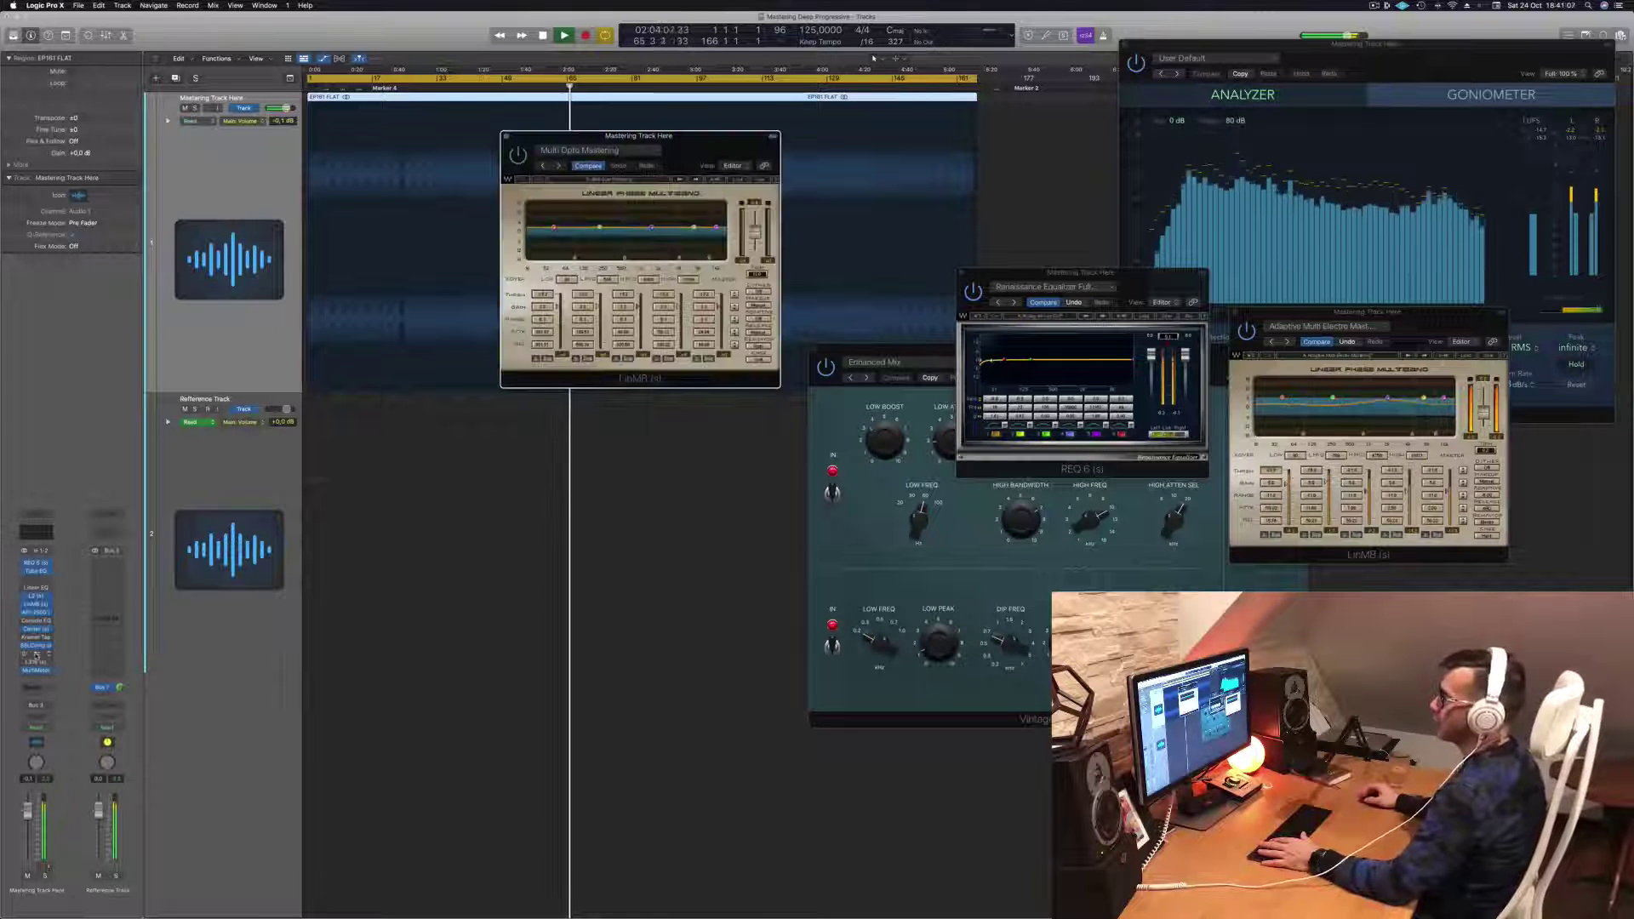
pyautogui.moveTo(679, 170); pyautogui.dragTo(691, 289)
# Step: Audition the second Linear Phase Multiband from the beginning of the track and from its middle section, keeping the plug-in window in view
pyautogui.press('space')
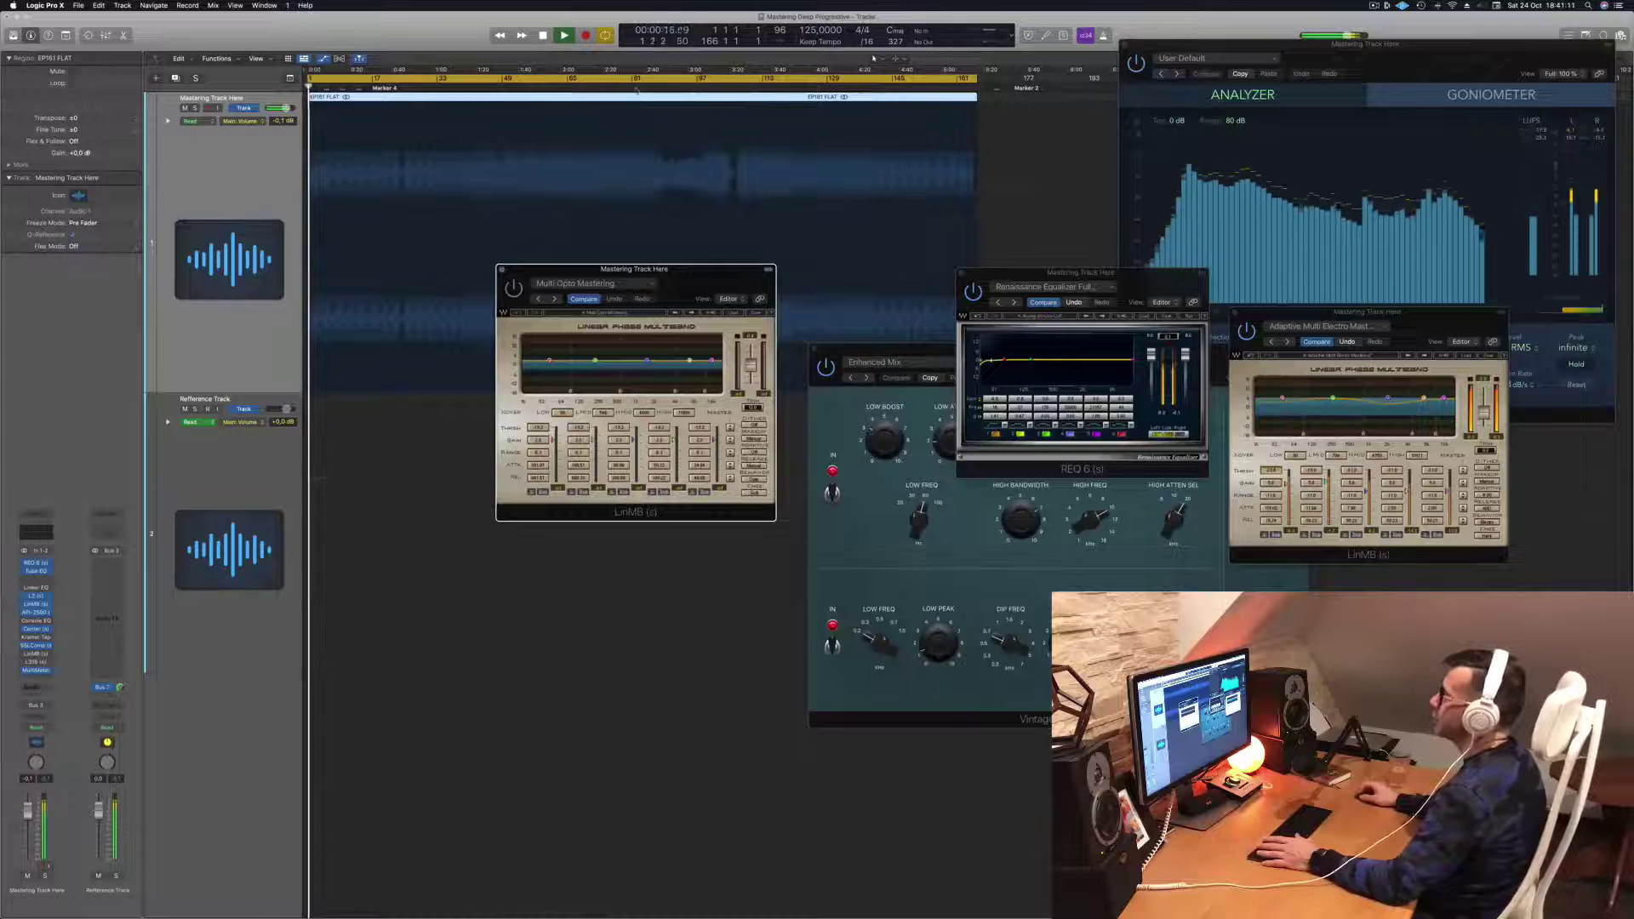
pyautogui.click(636, 86)
pyautogui.click(607, 88)
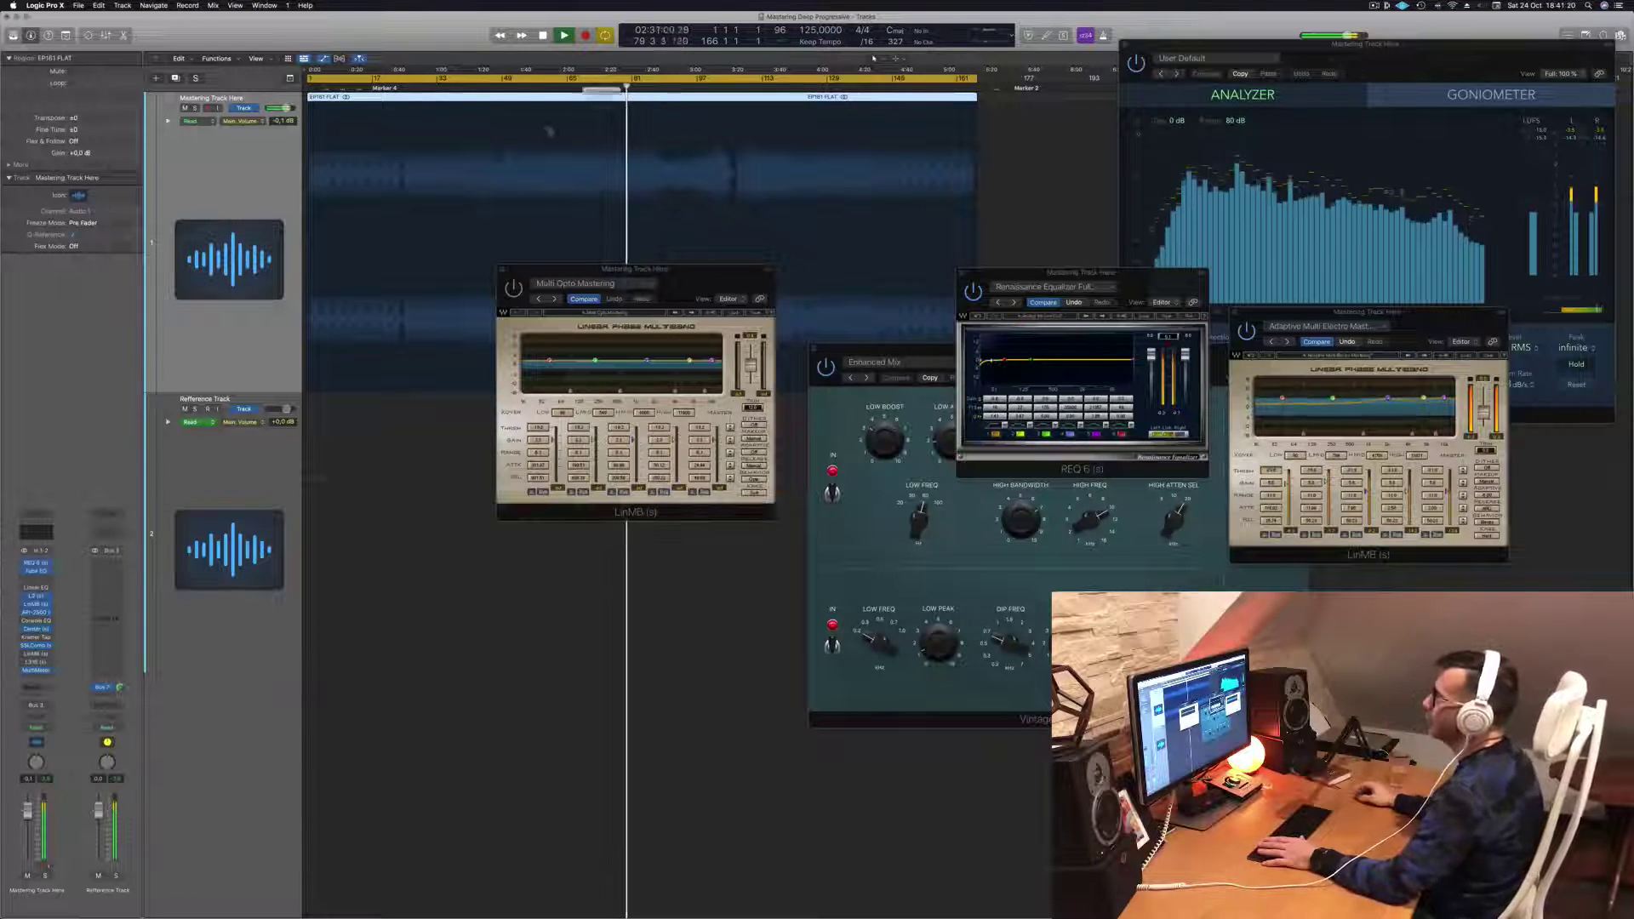
pyautogui.click(592, 85)
pyautogui.moveTo(695, 275); pyautogui.dragTo(655, 281)
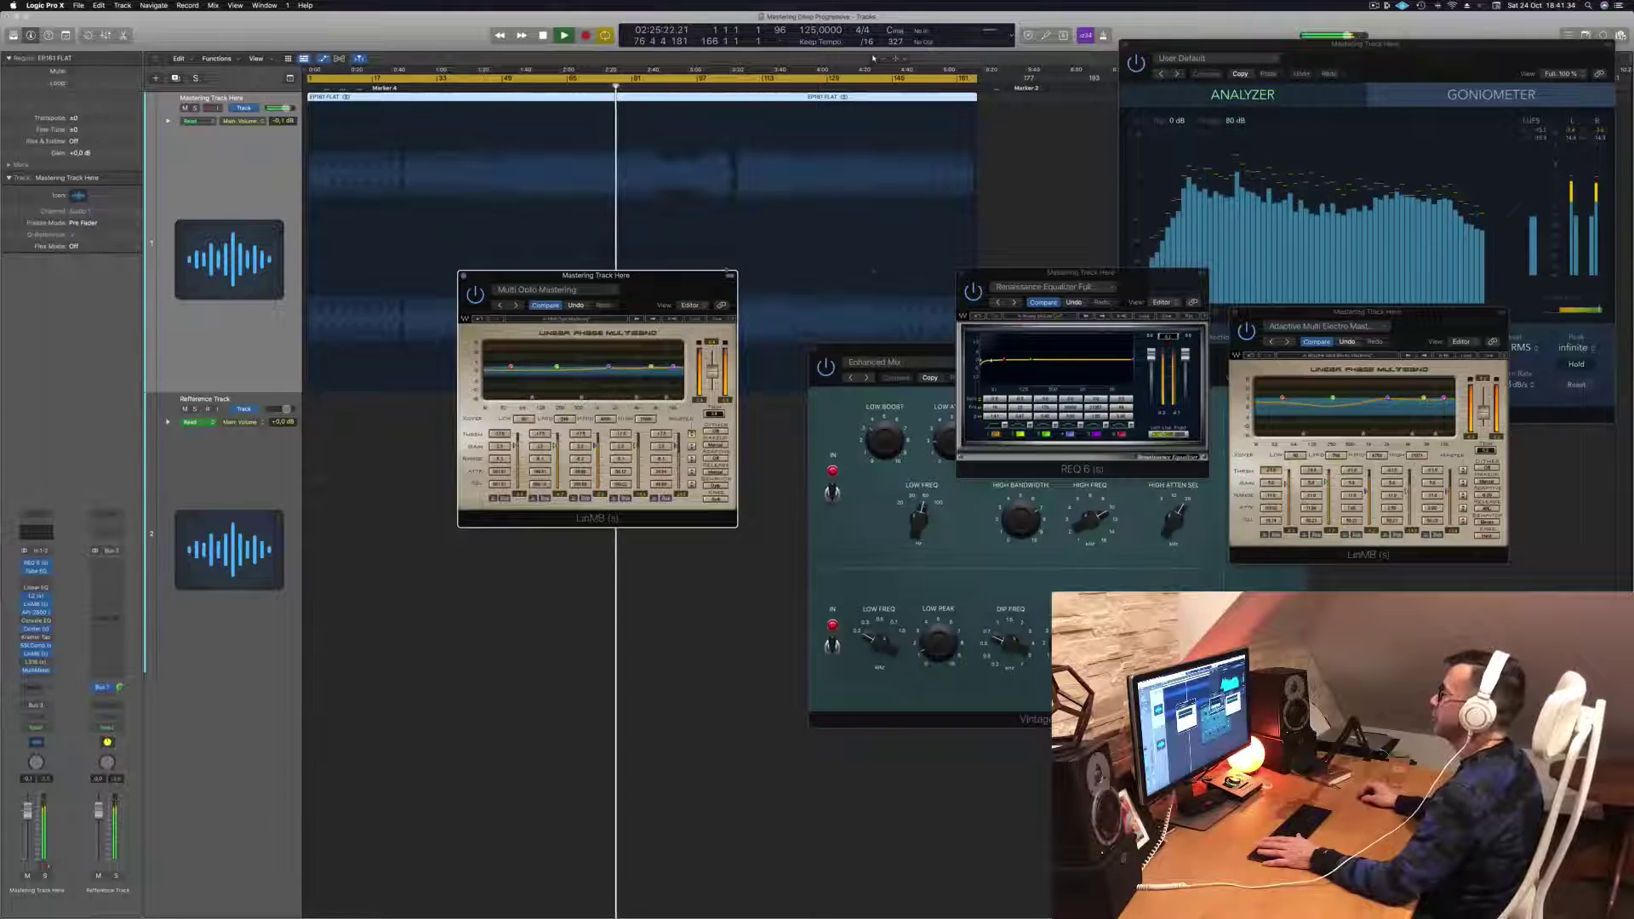
pyautogui.click(727, 272)
pyautogui.press('a')
pyautogui.doubleClick(220, 98)
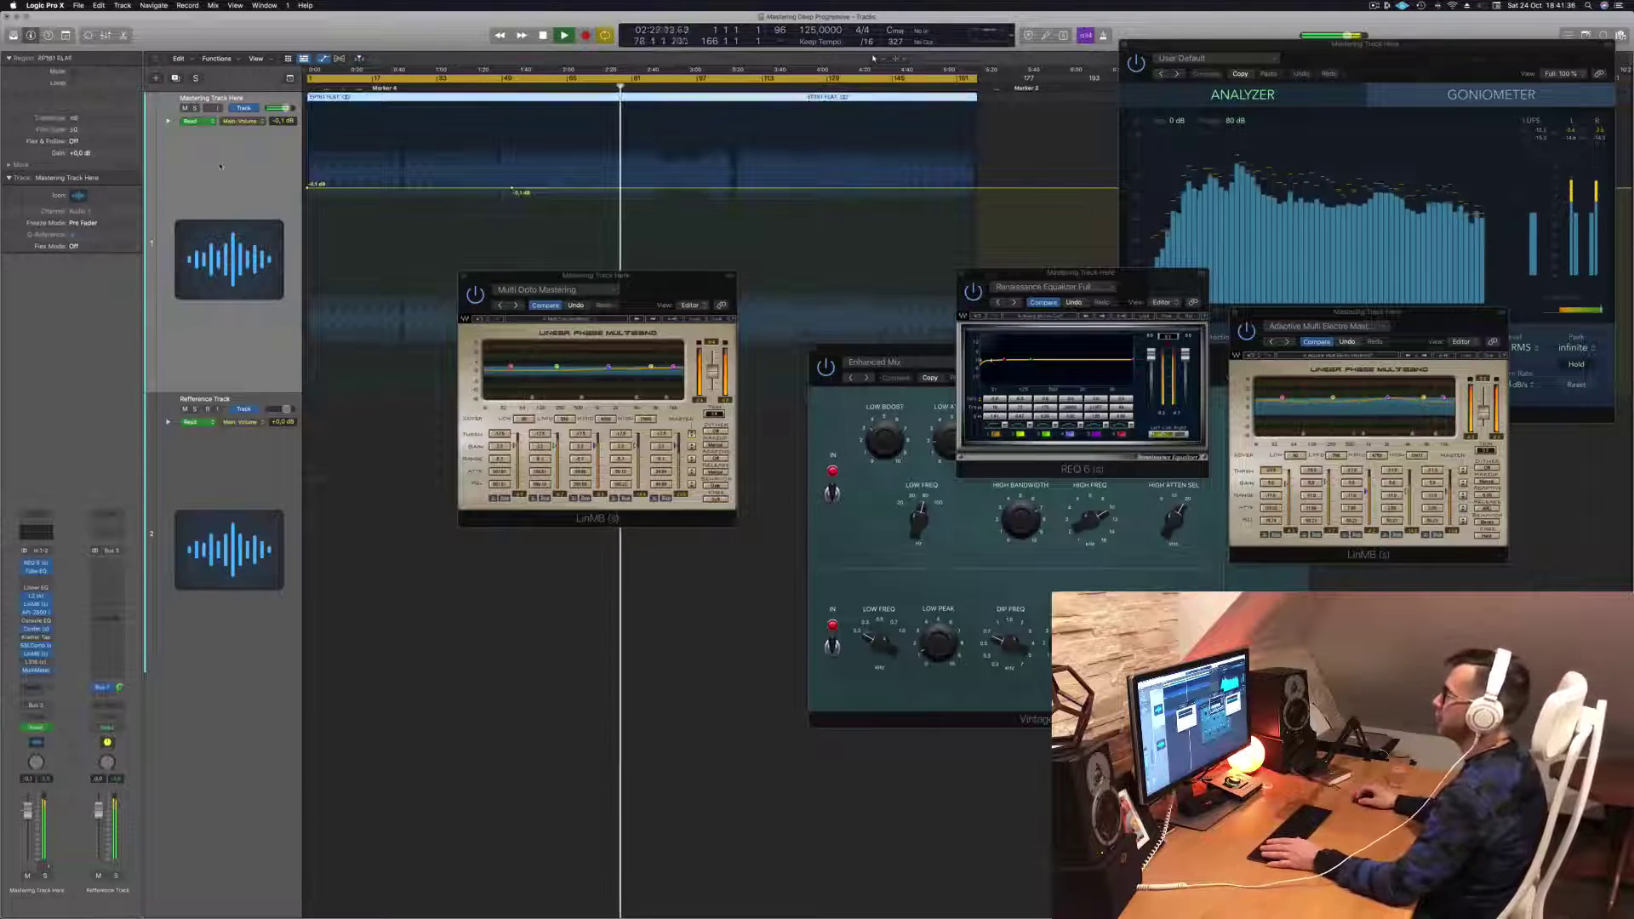
pyautogui.moveTo(636, 276); pyautogui.dragTo(798, 294)
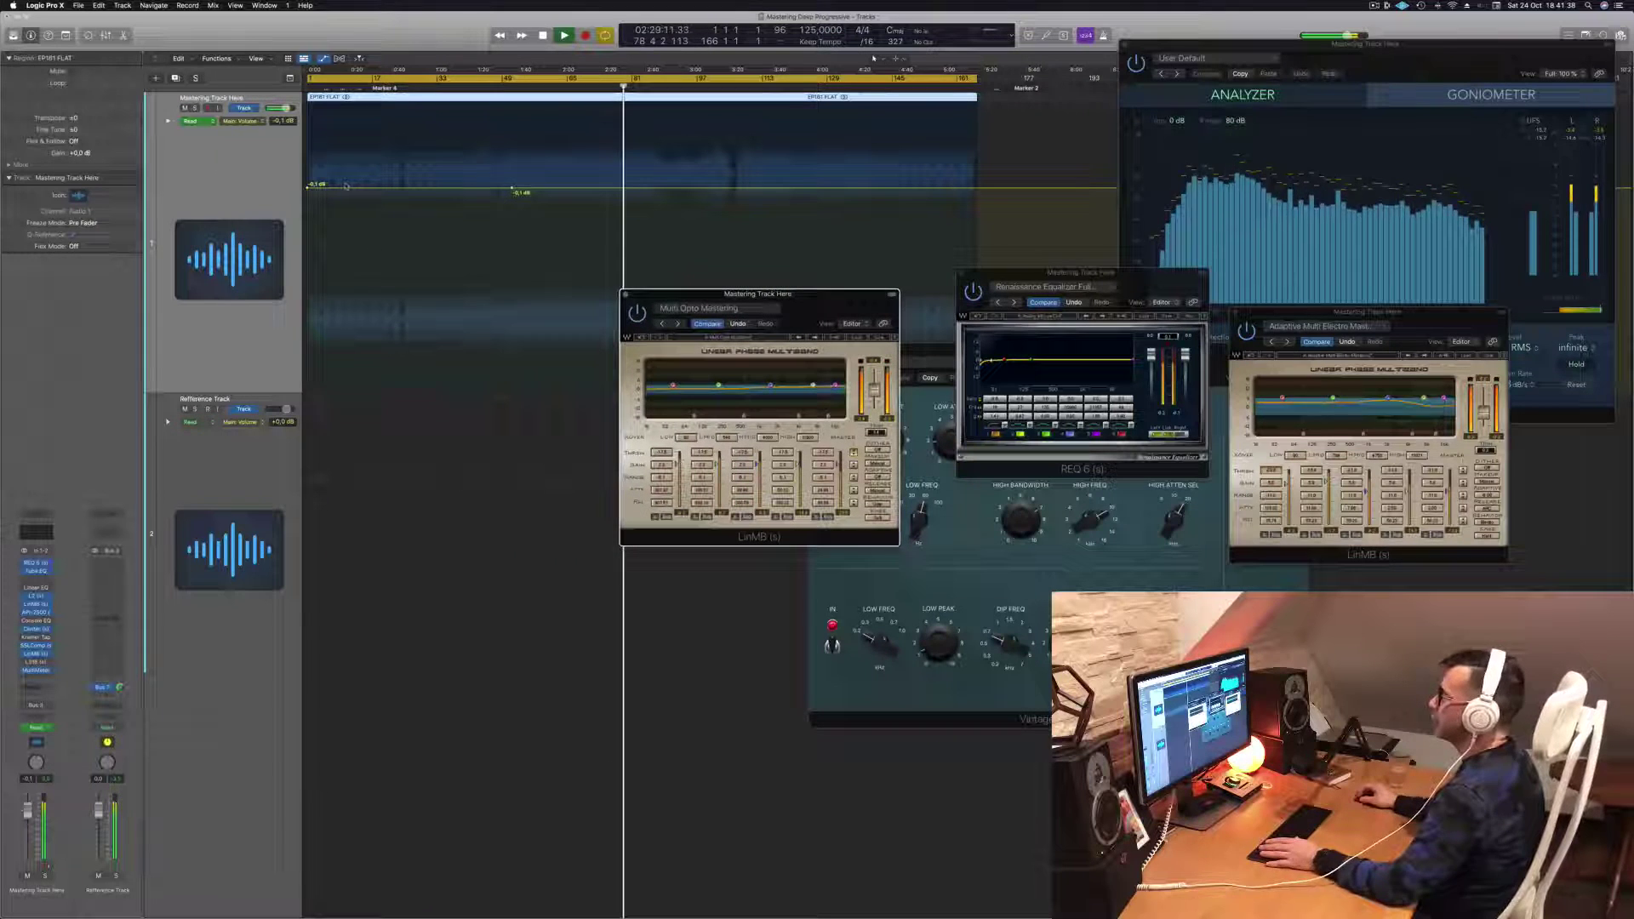
pyautogui.click(226, 178)
pyautogui.press('a')
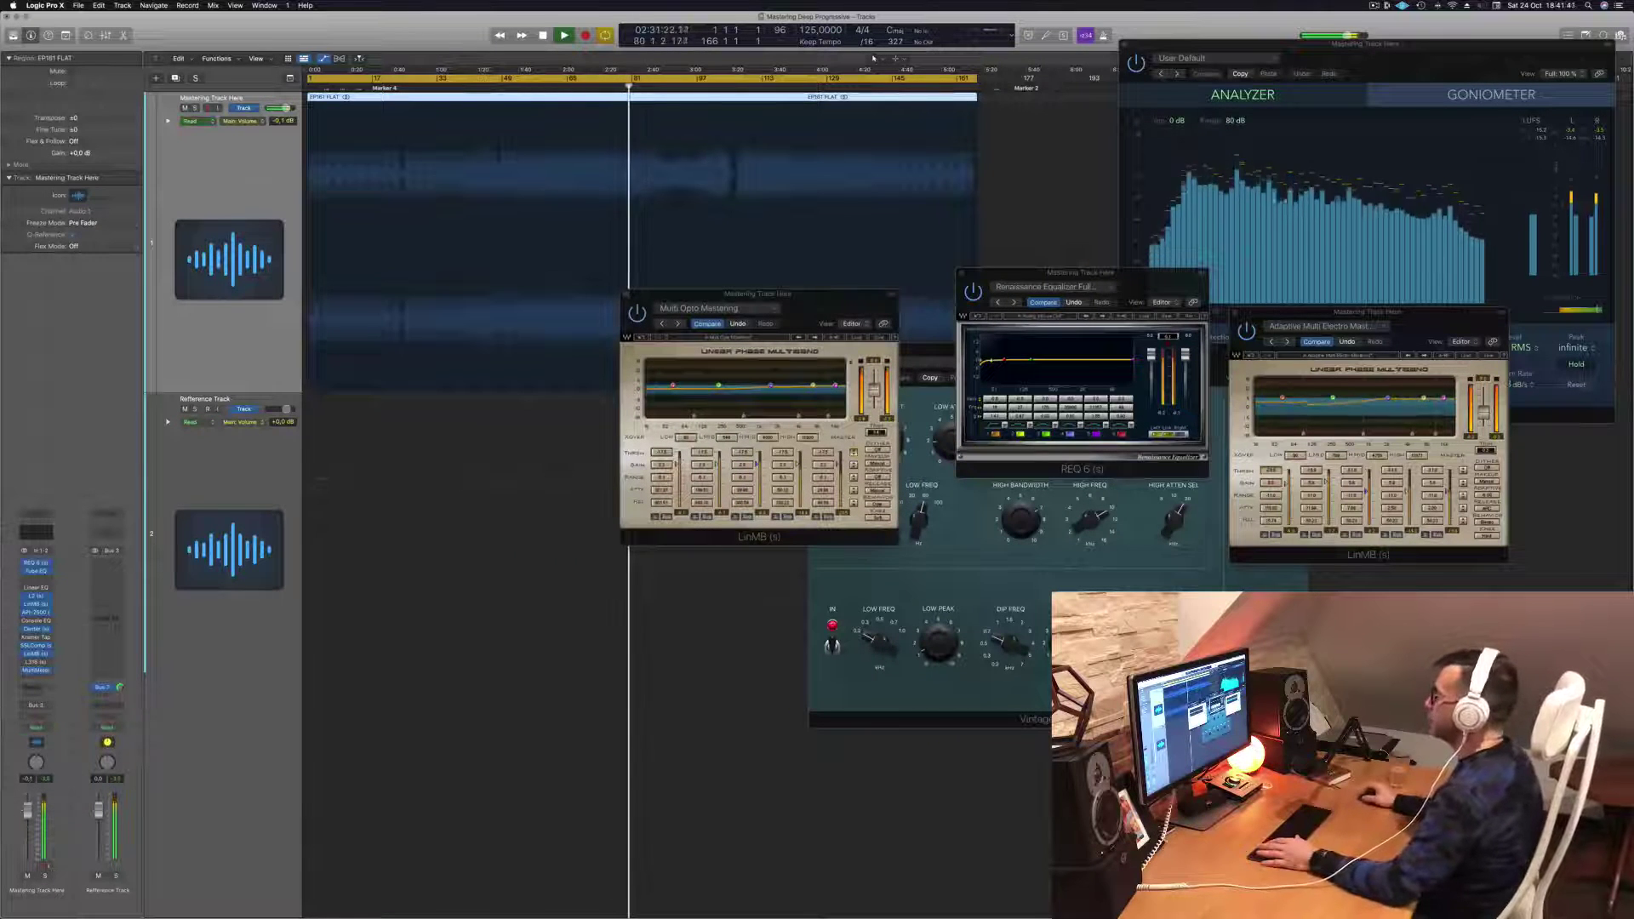
# Step: Arrange the REQ 6 and second Linear Phase Multiband windows side by side below the analyzer while the track plays
pyautogui.click(854, 452)
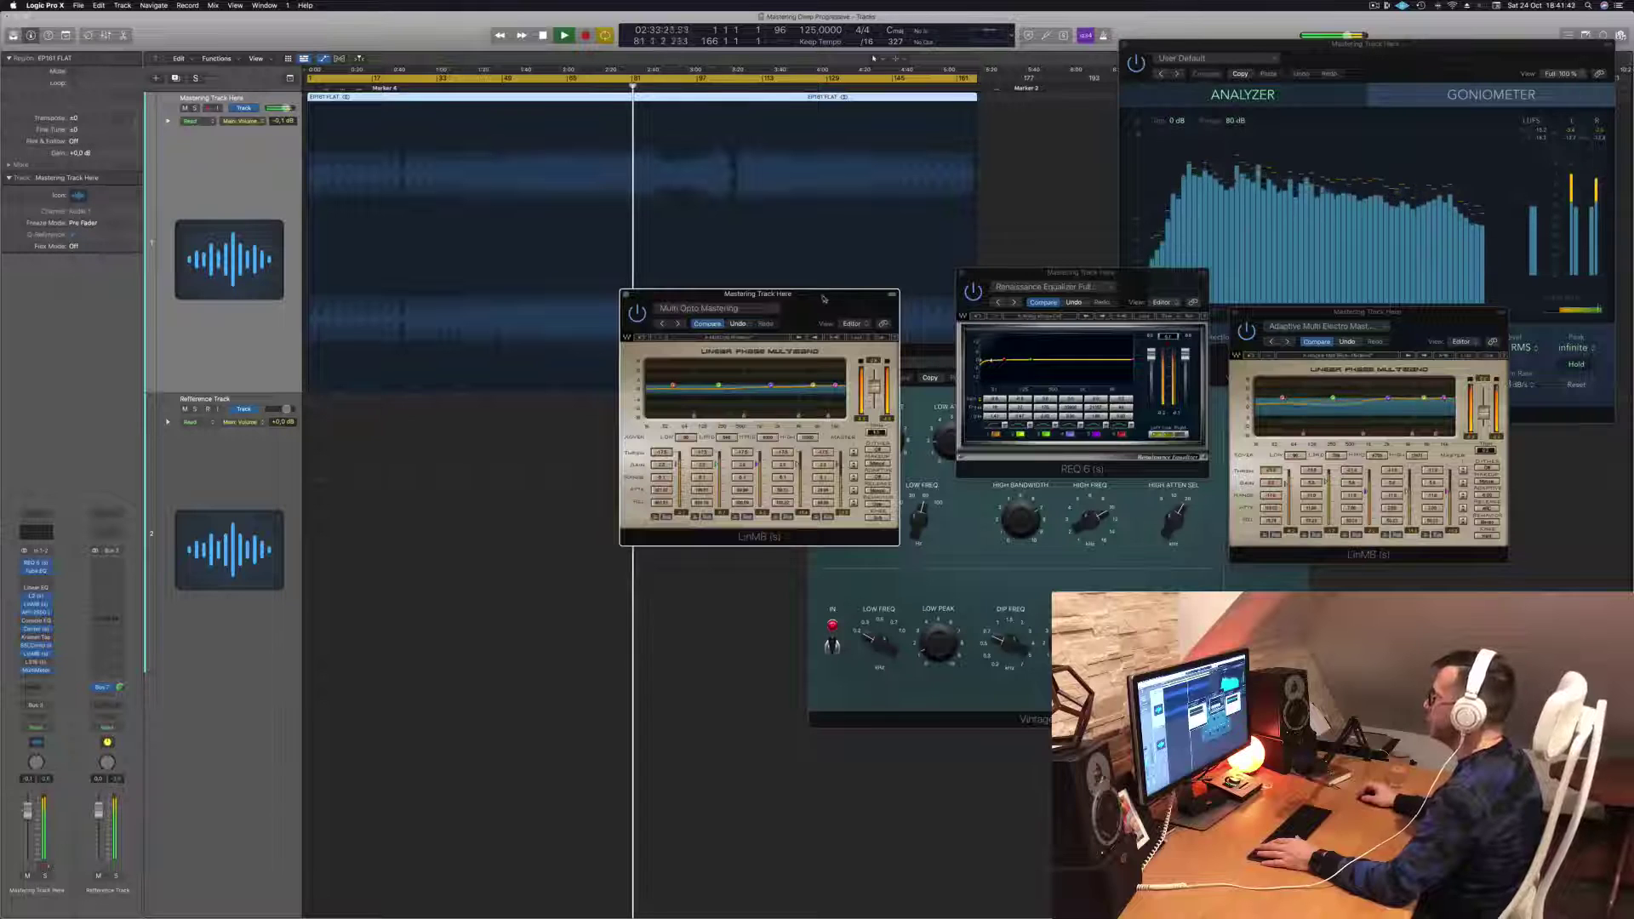
pyautogui.moveTo(824, 297); pyautogui.dragTo(814, 312)
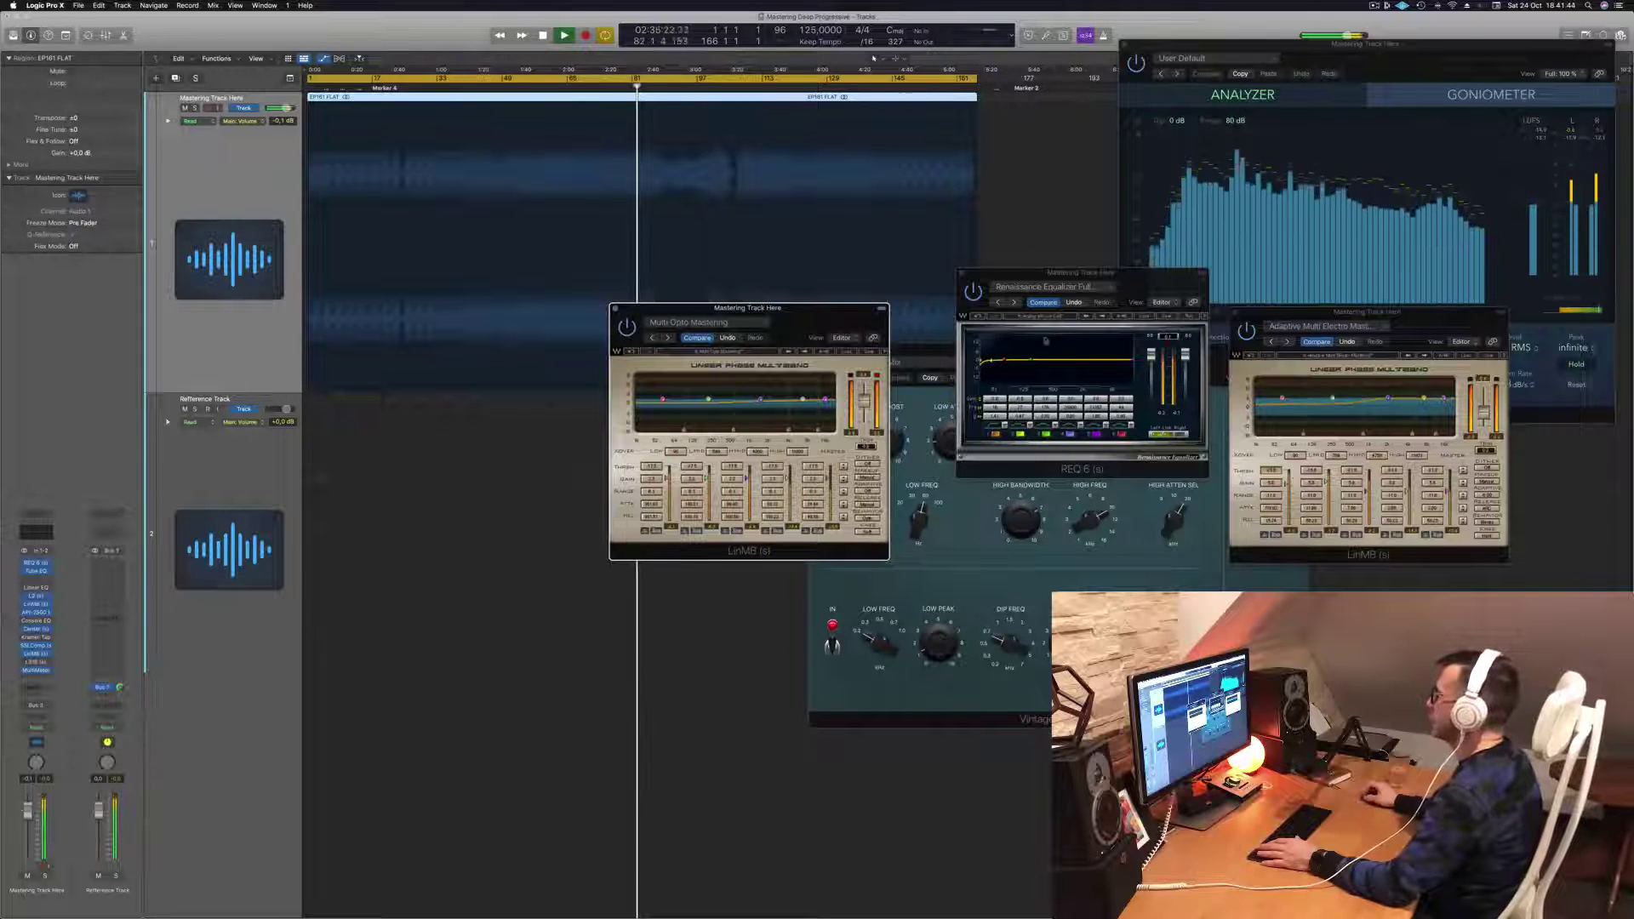
pyautogui.moveTo(1120, 286); pyautogui.dragTo(1121, 354)
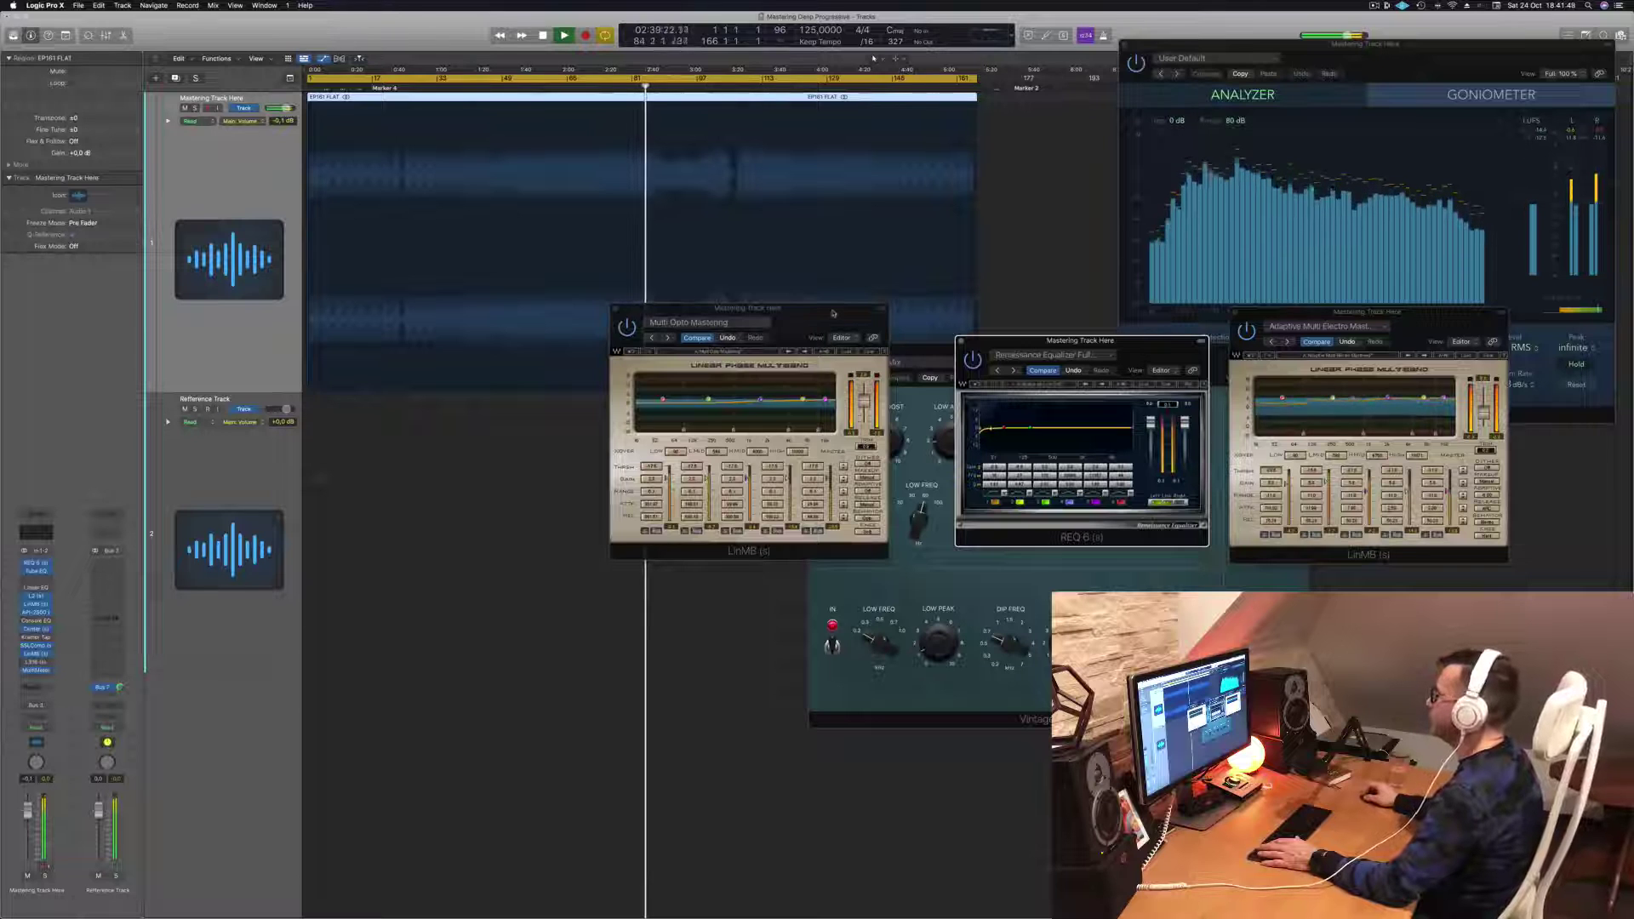
pyautogui.moveTo(832, 313); pyautogui.dragTo(889, 395)
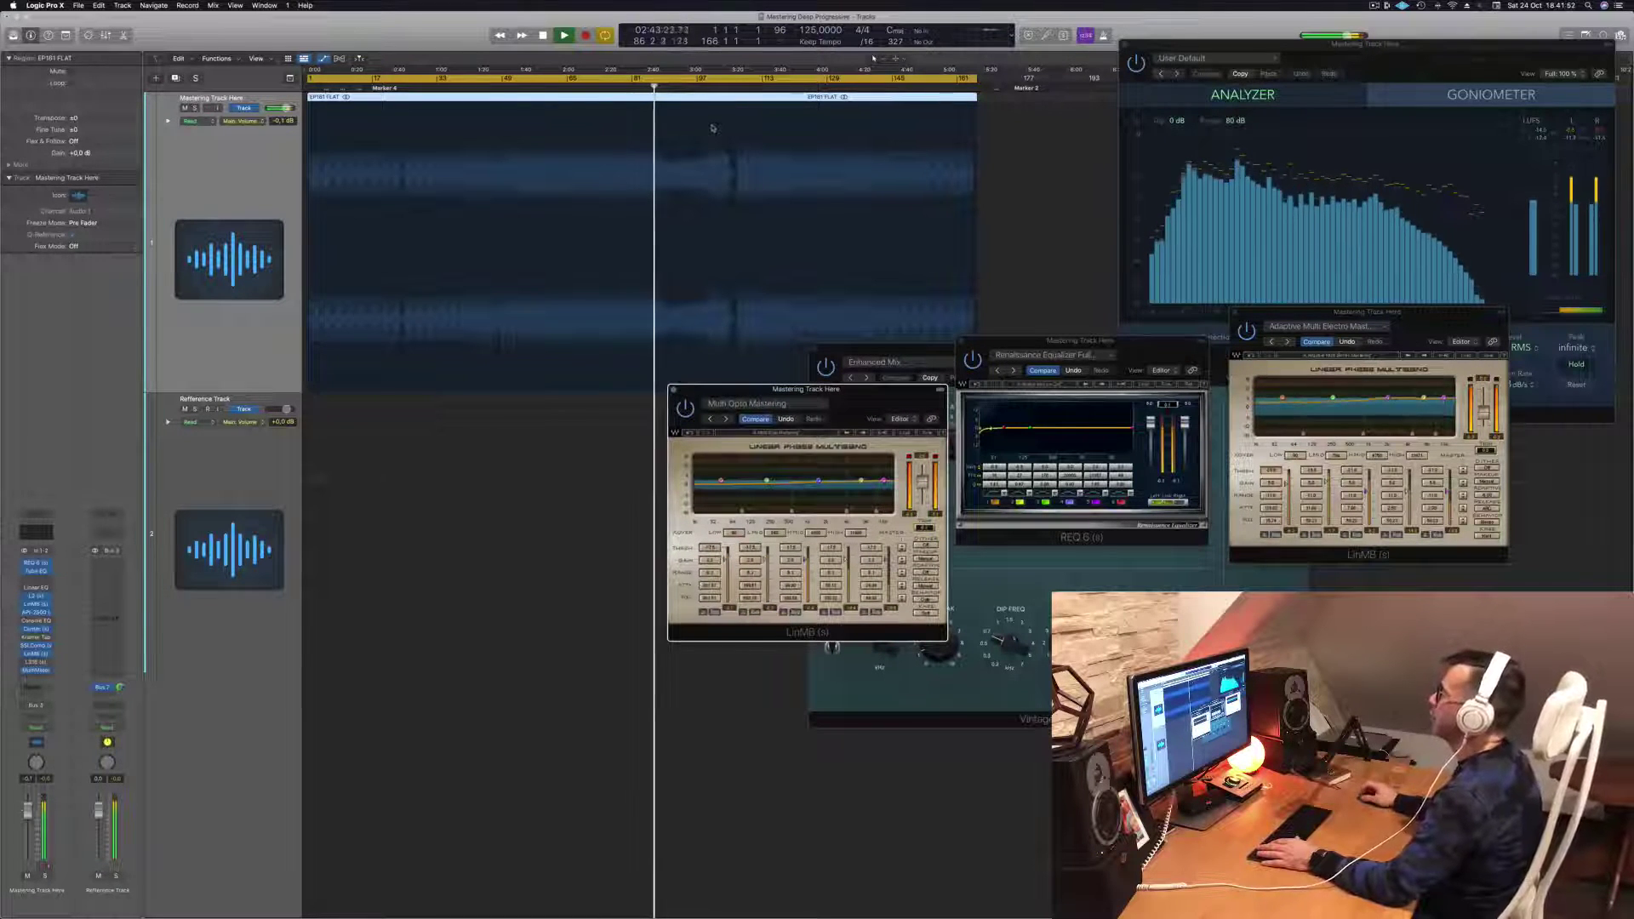
# Step: Audition the passage from about 3:14 and again from about 3:04 with the second multiband, then place its window over the REQ 6
pyautogui.click(717, 79)
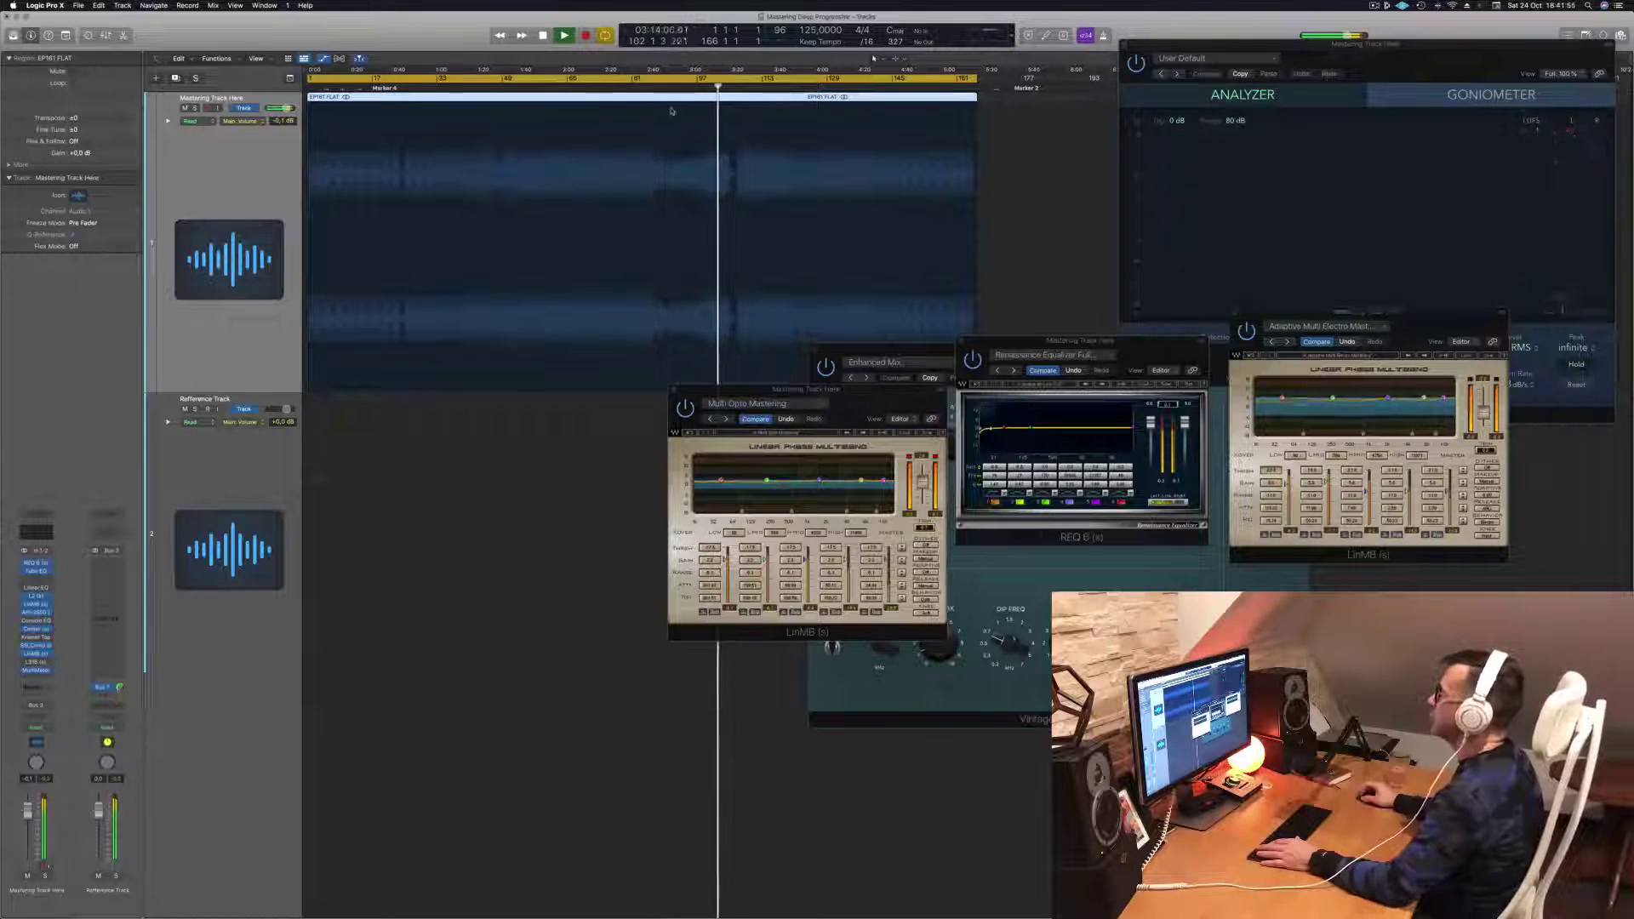
pyautogui.click(698, 81)
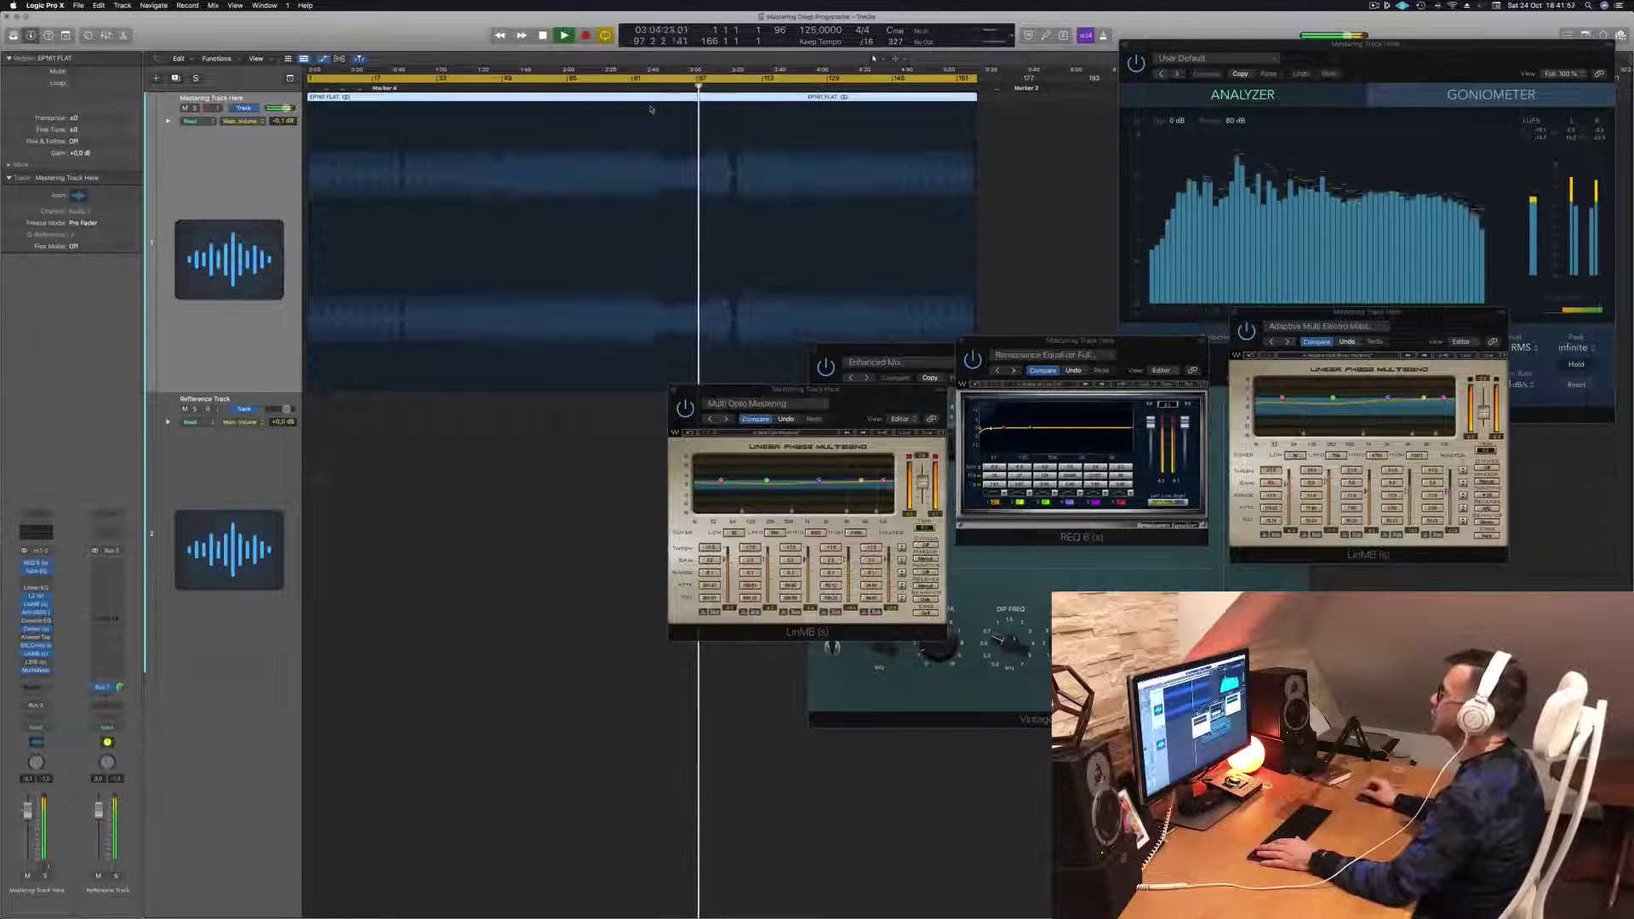
pyautogui.click(898, 405)
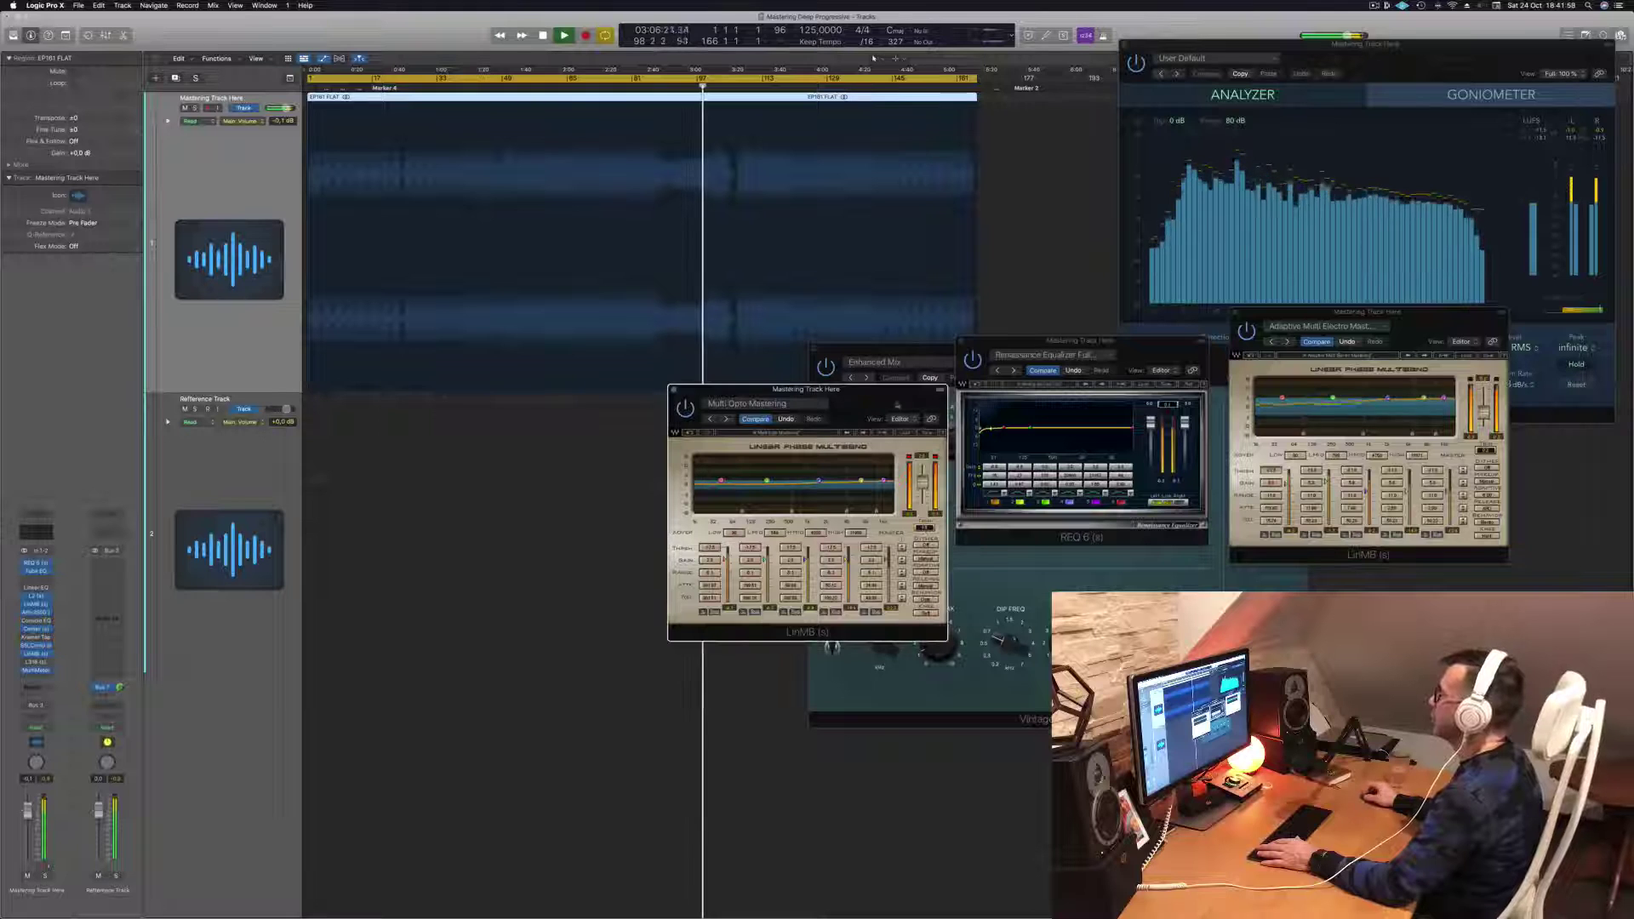
pyautogui.moveTo(897, 404); pyautogui.dragTo(1101, 500)
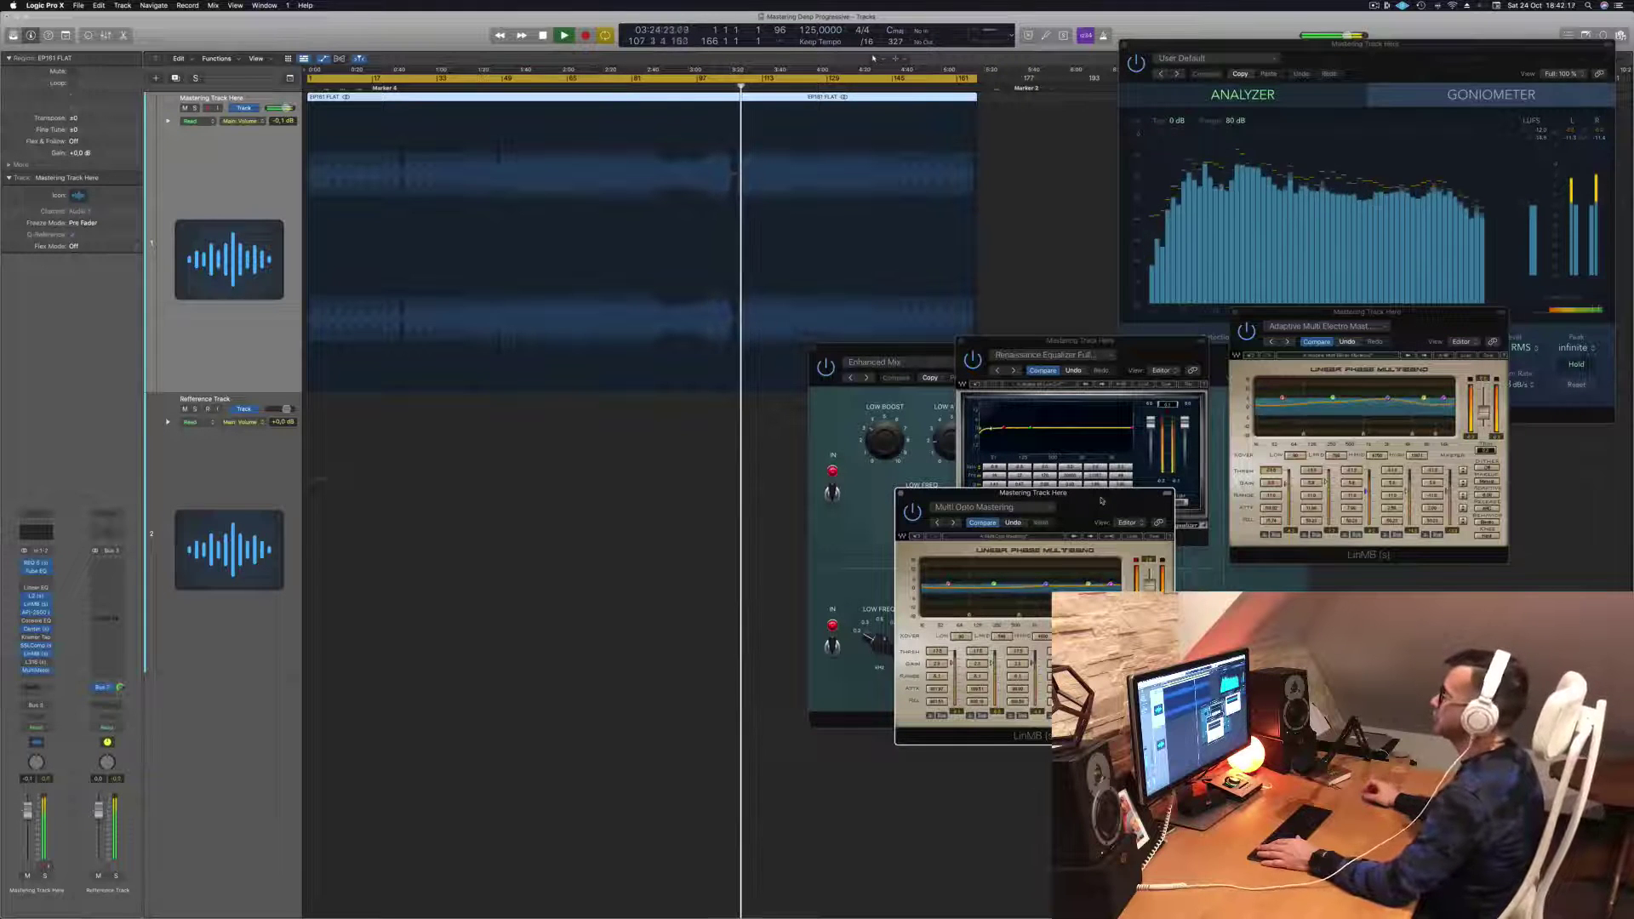
pyautogui.moveTo(1109, 492); pyautogui.dragTo(1170, 438)
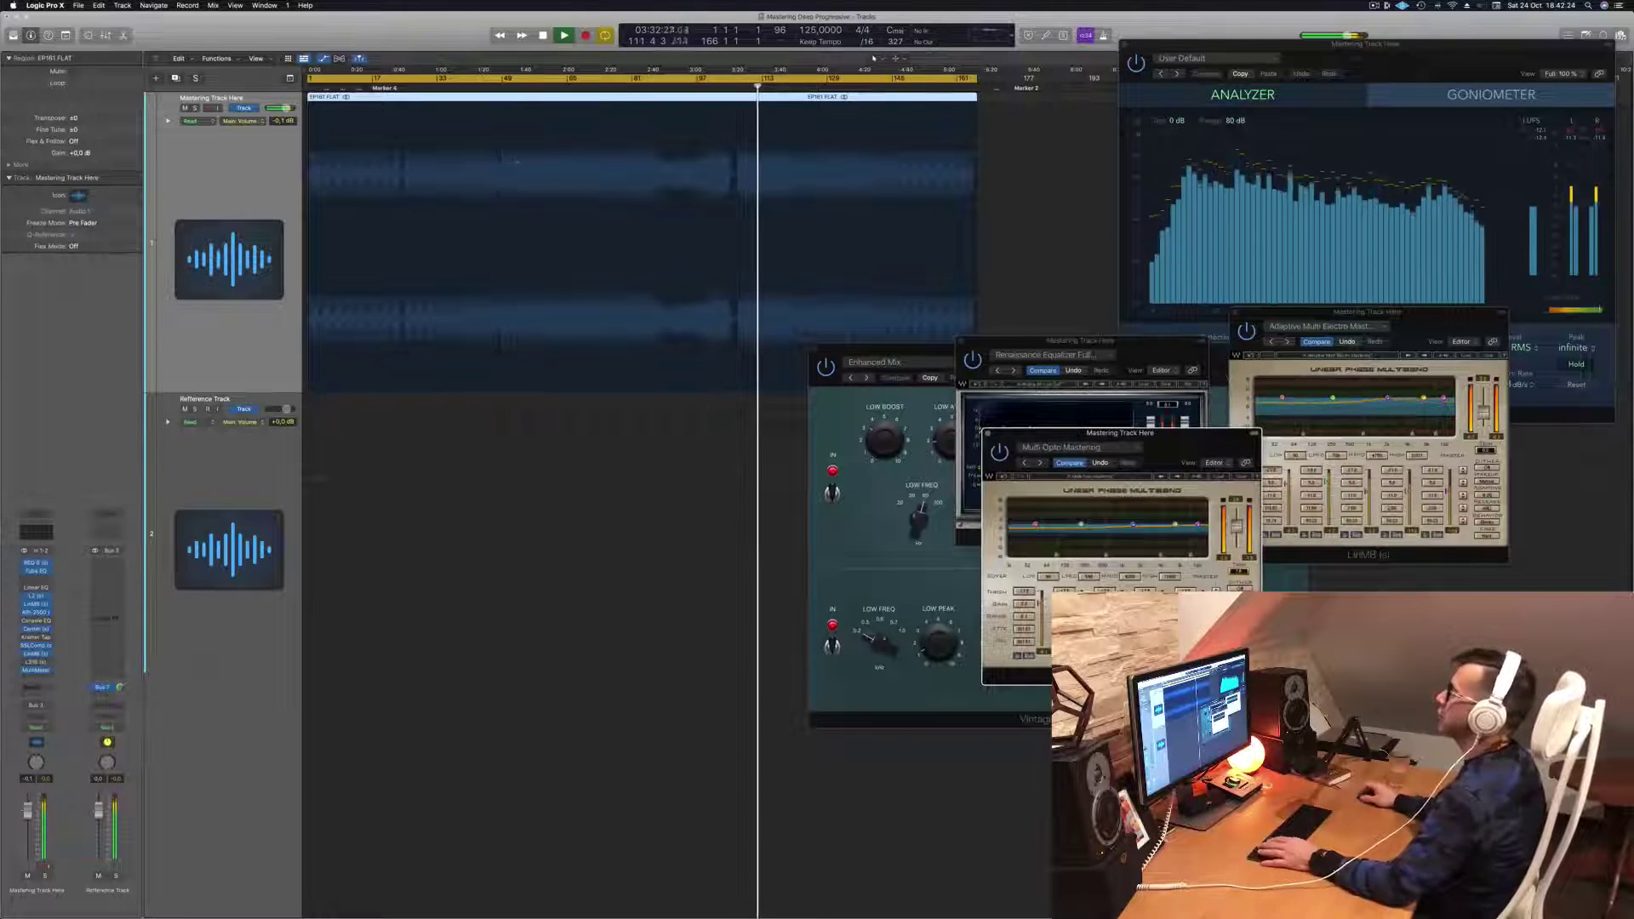
# Step: Restart playback from the beginning, shift the second multiband clear of the first one, and bring the MultiMeter to the front
pyautogui.press('space')
pyautogui.press('space')
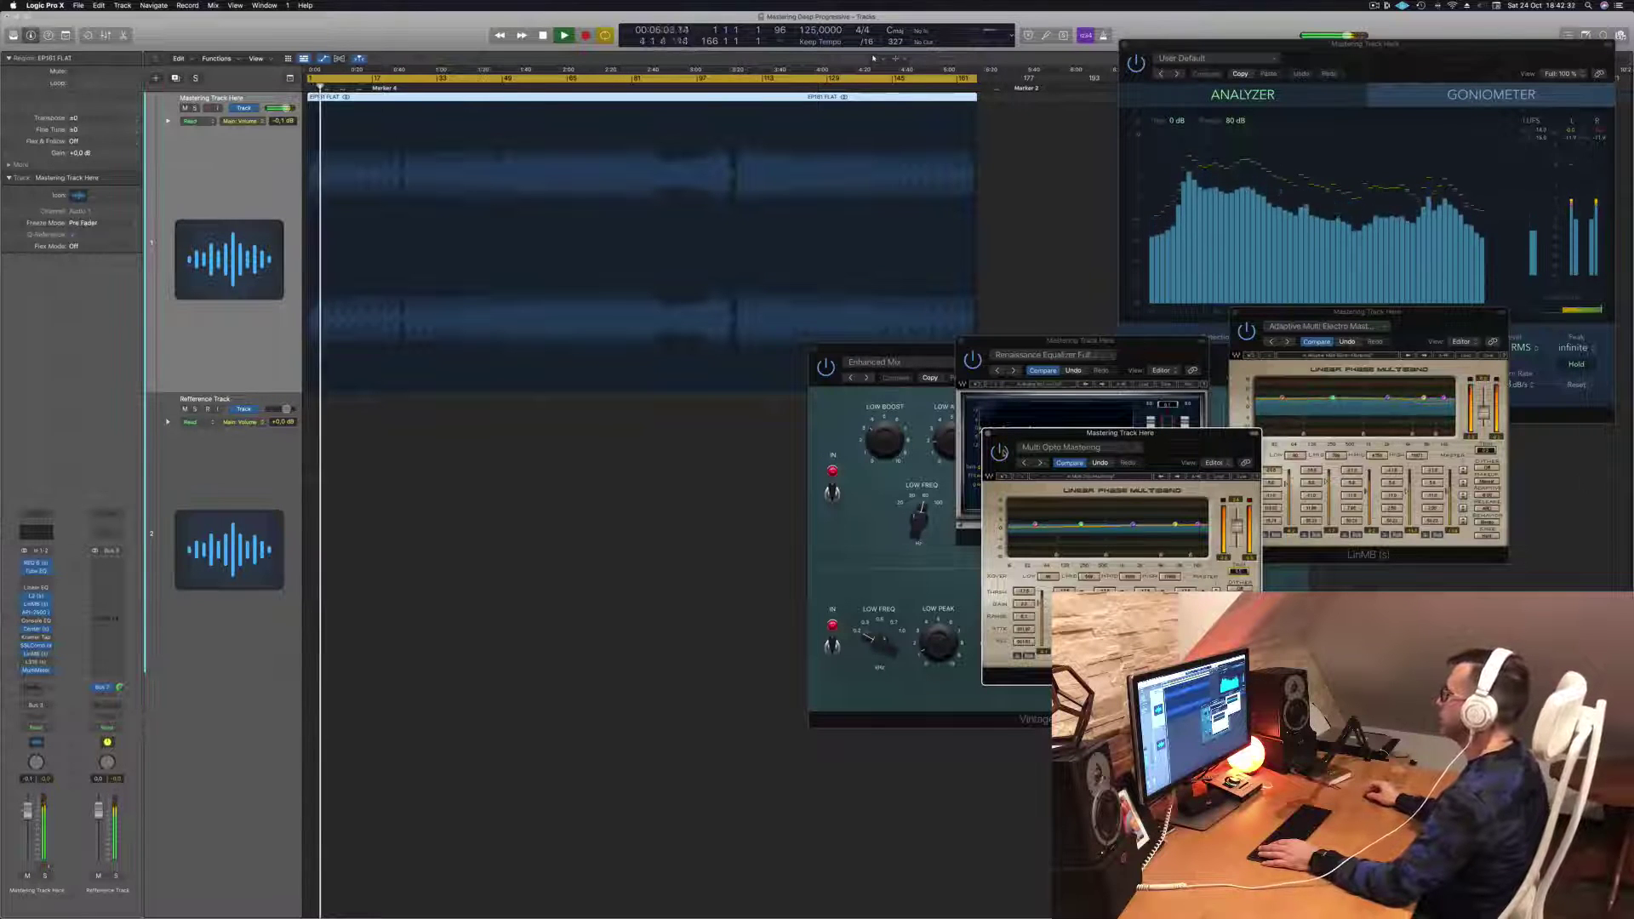
pyautogui.moveTo(1183, 441); pyautogui.dragTo(1108, 385)
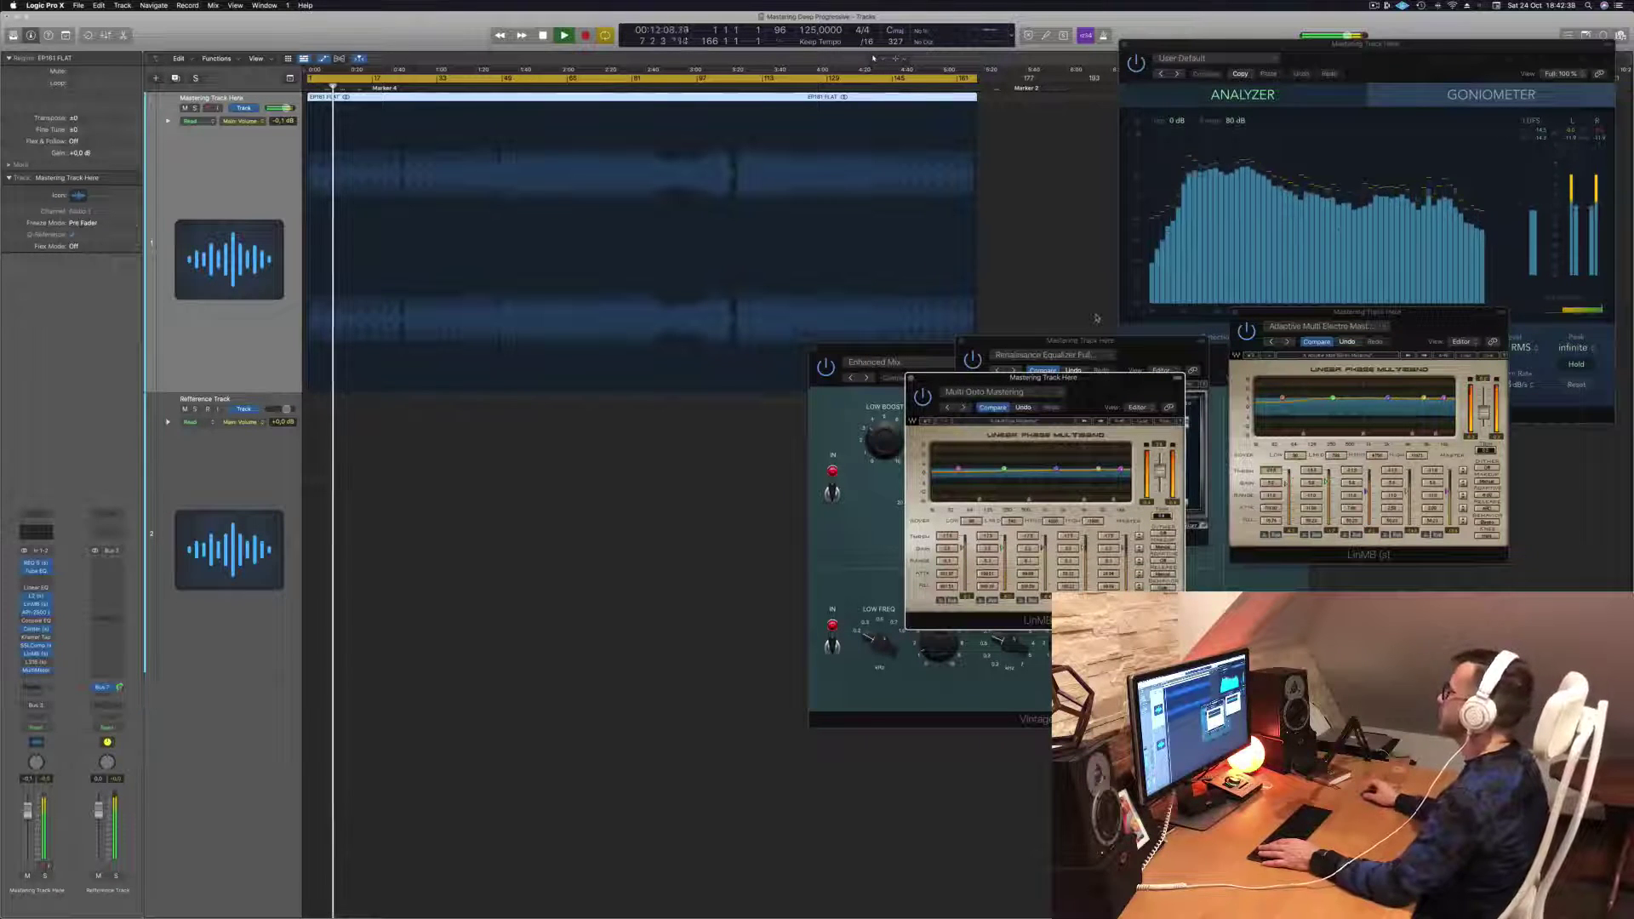
pyautogui.click(1593, 136)
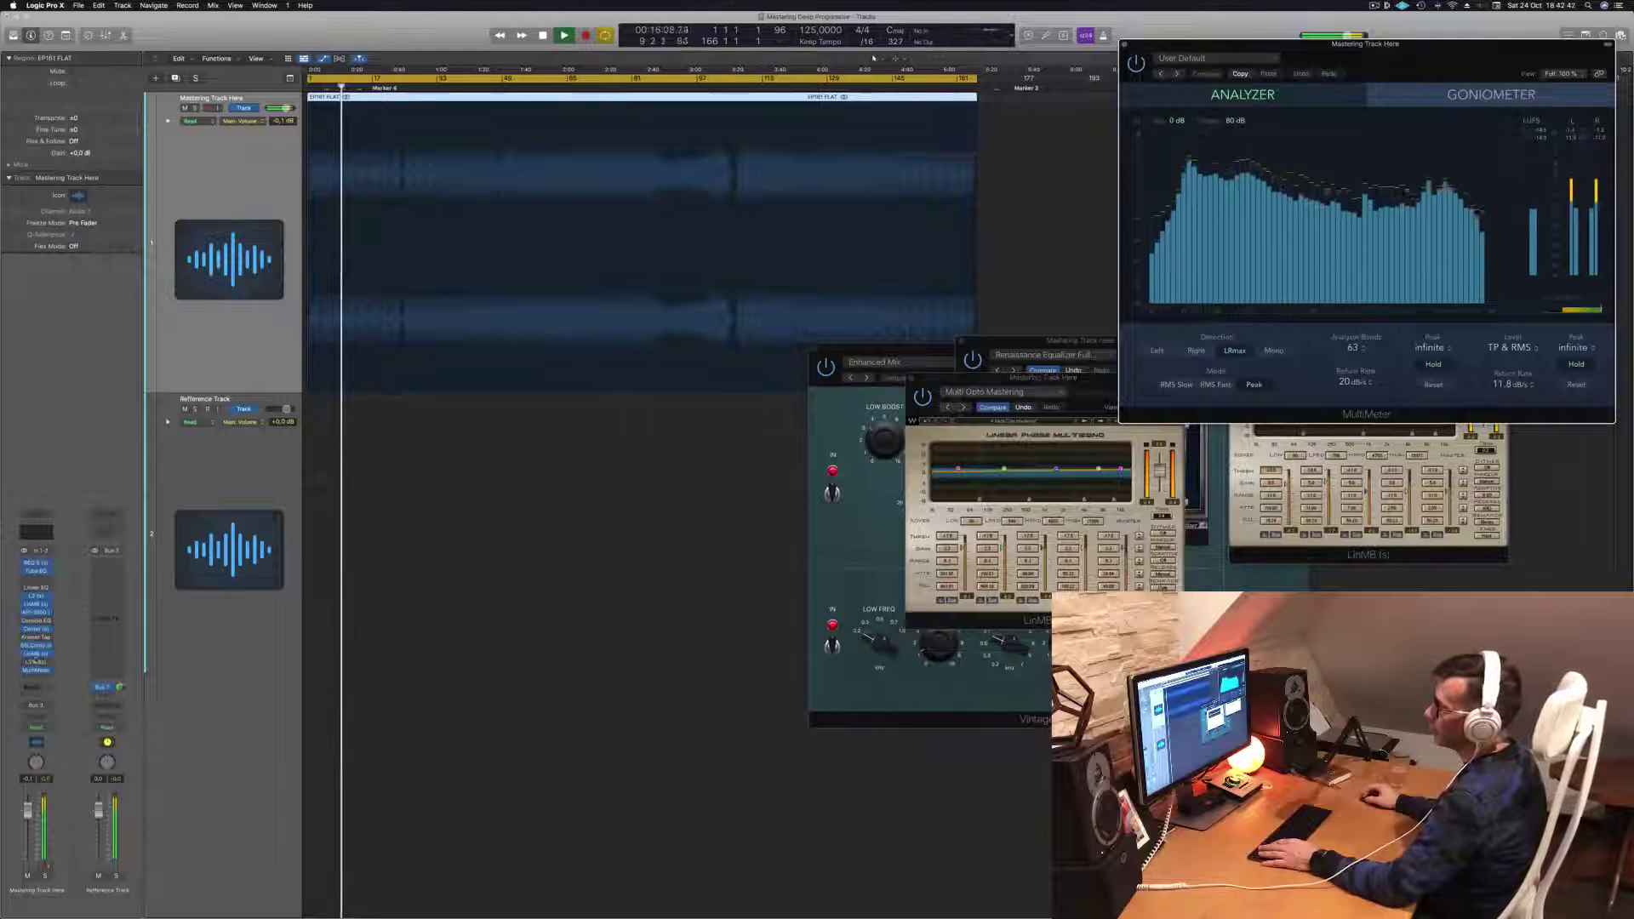
# Step: Open the L316 limiter in the mastering chain and place its window beside the multiband while the intro plays
pyautogui.click(36, 662)
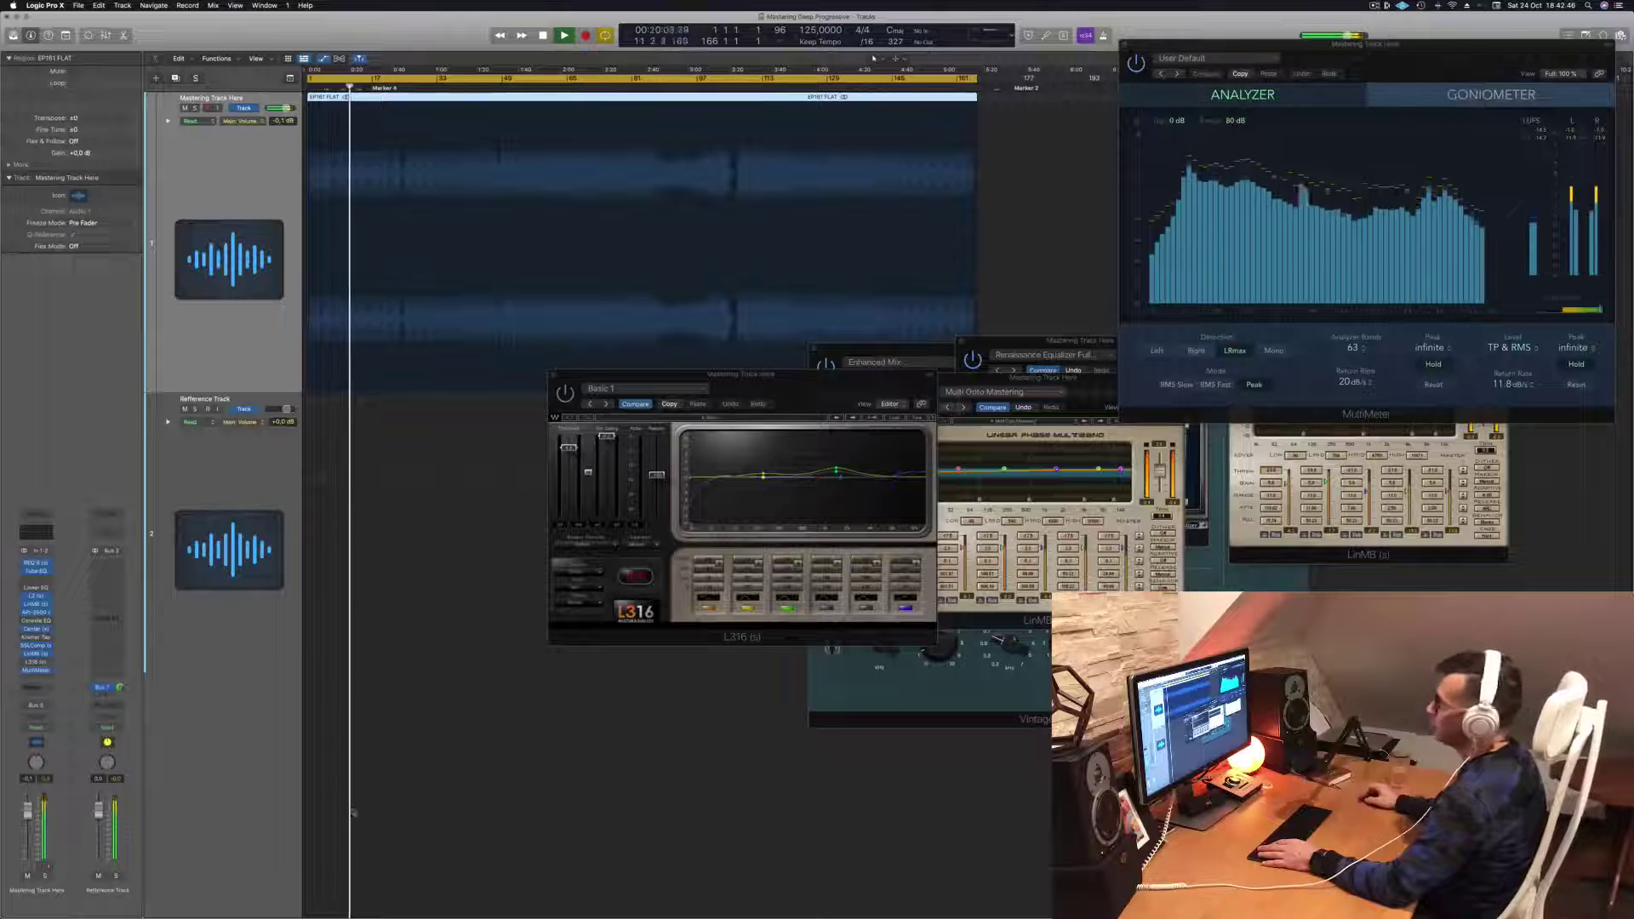
pyautogui.click(35, 662)
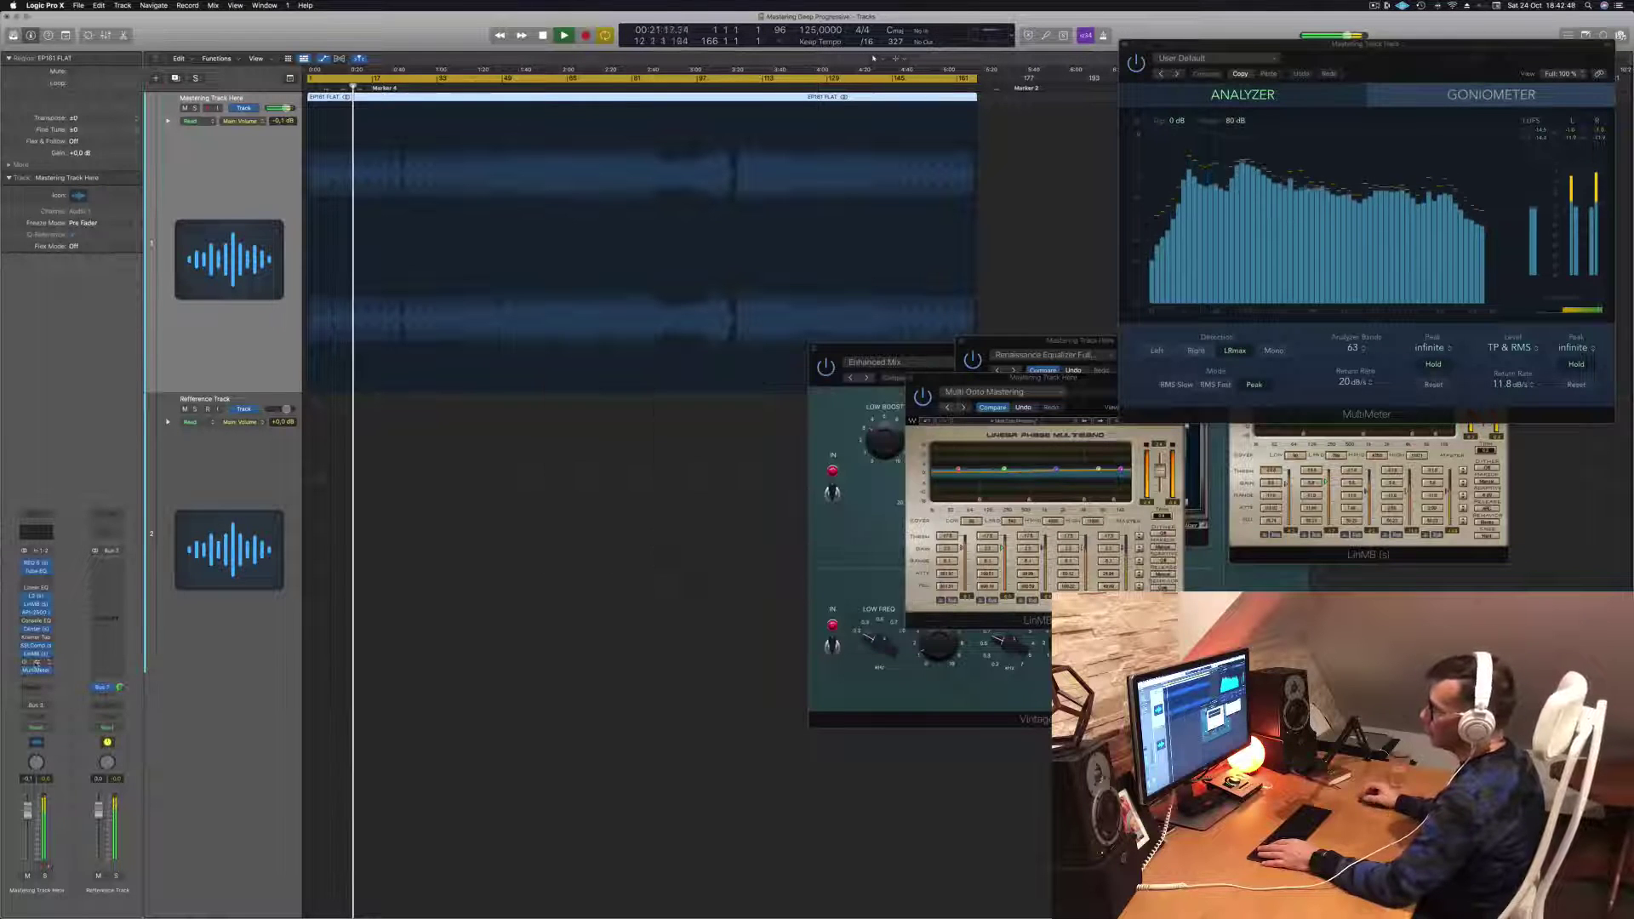
pyautogui.click(36, 662)
pyautogui.moveTo(803, 377); pyautogui.dragTo(803, 259)
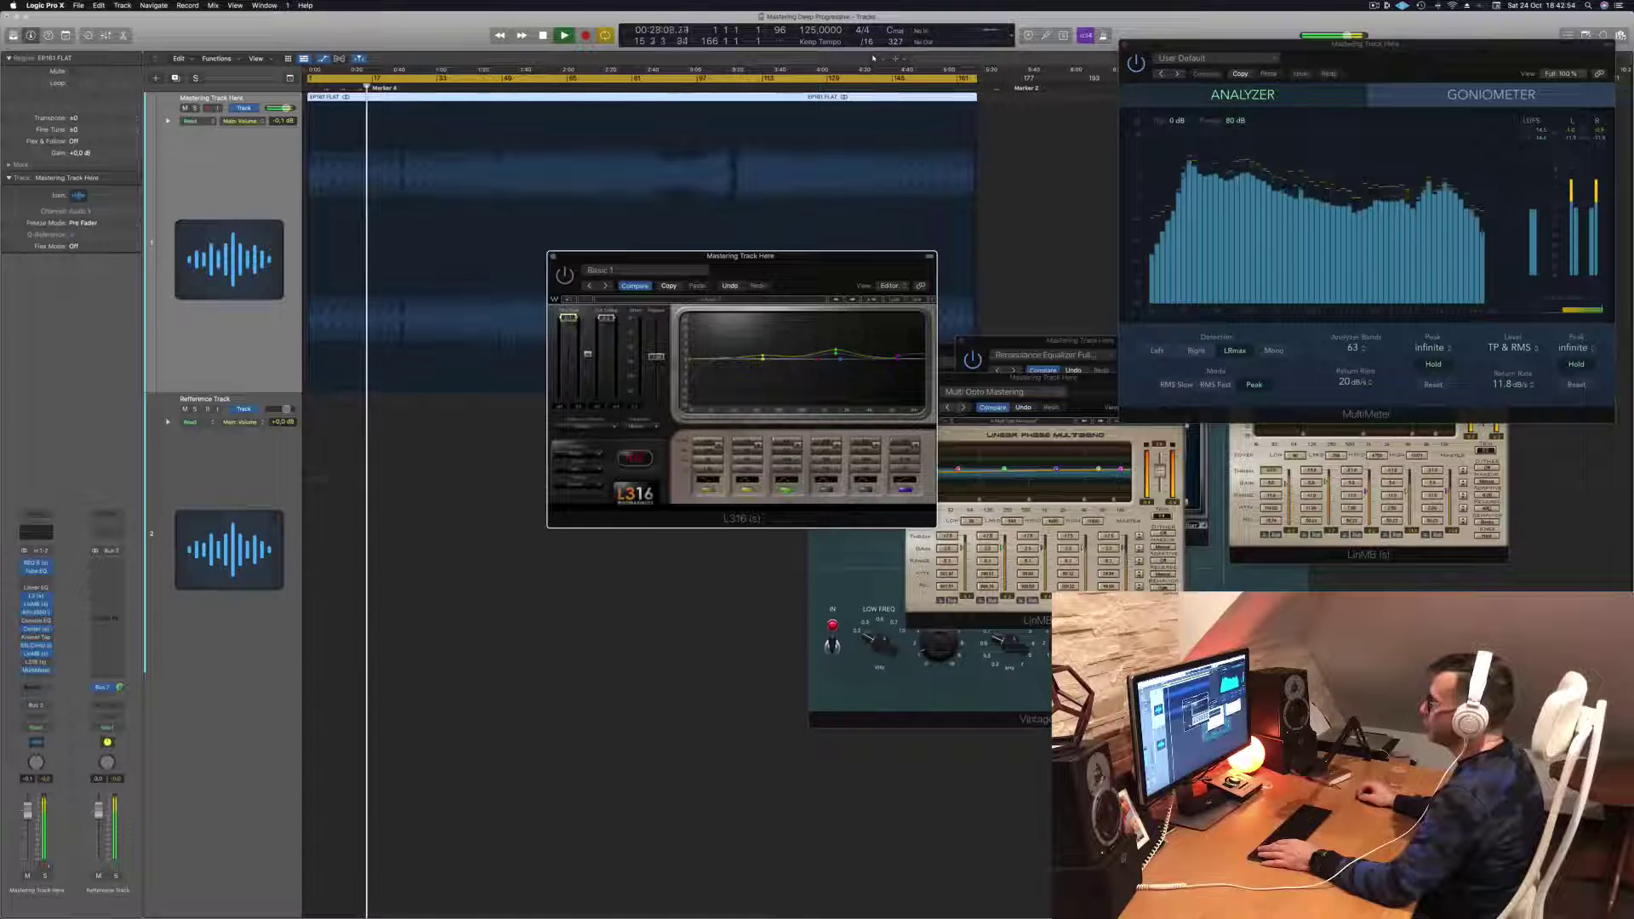
pyautogui.moveTo(800, 282); pyautogui.dragTo(823, 286)
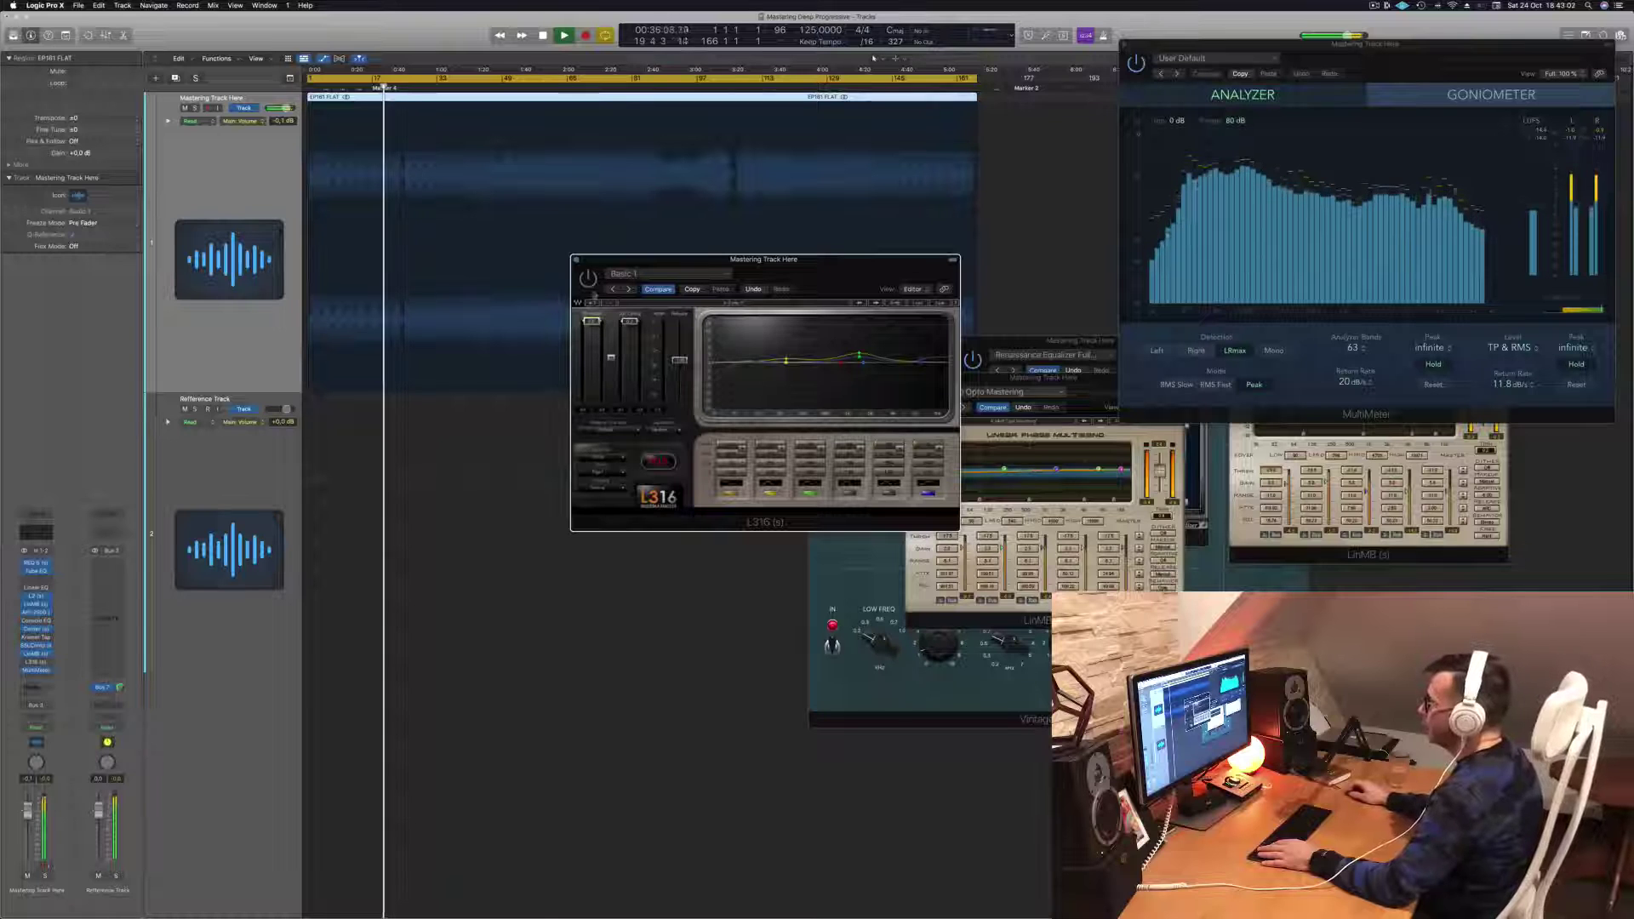
pyautogui.moveTo(808, 273)
pyautogui.mouseDown()
pyautogui.moveTo(783, 290)
pyautogui.moveTo(824, 290)
pyautogui.mouseUp()
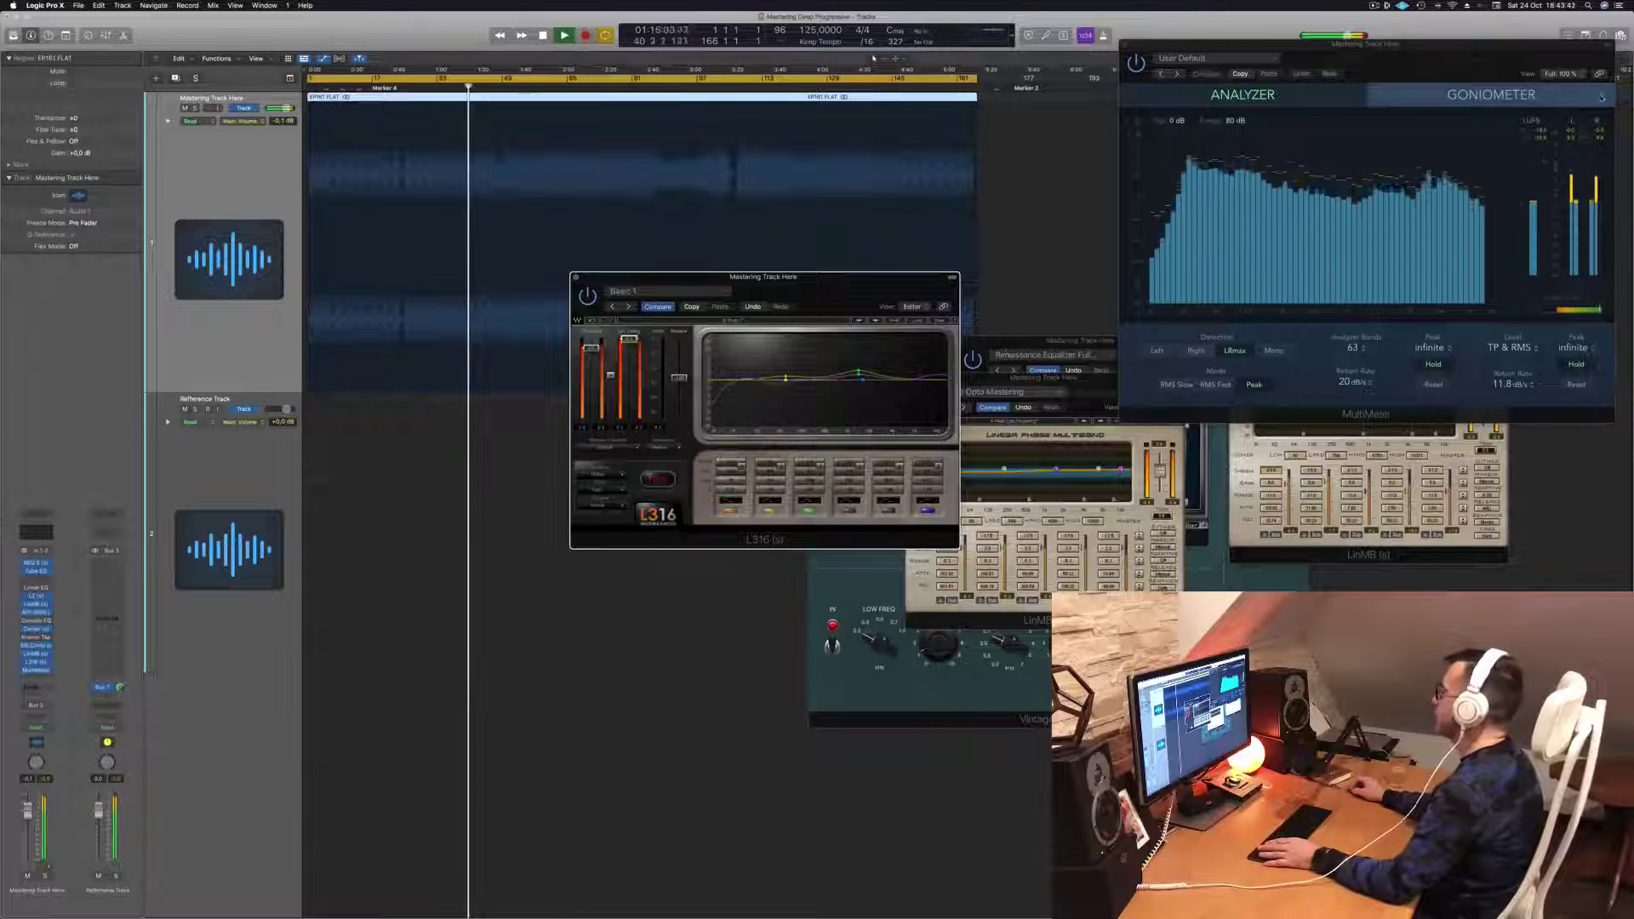
# Step: Check the levels on the MultiMeter from the beginning of the track, with its window placed clear of the L316
pyautogui.moveTo(1533, 51); pyautogui.dragTo(1319, 128)
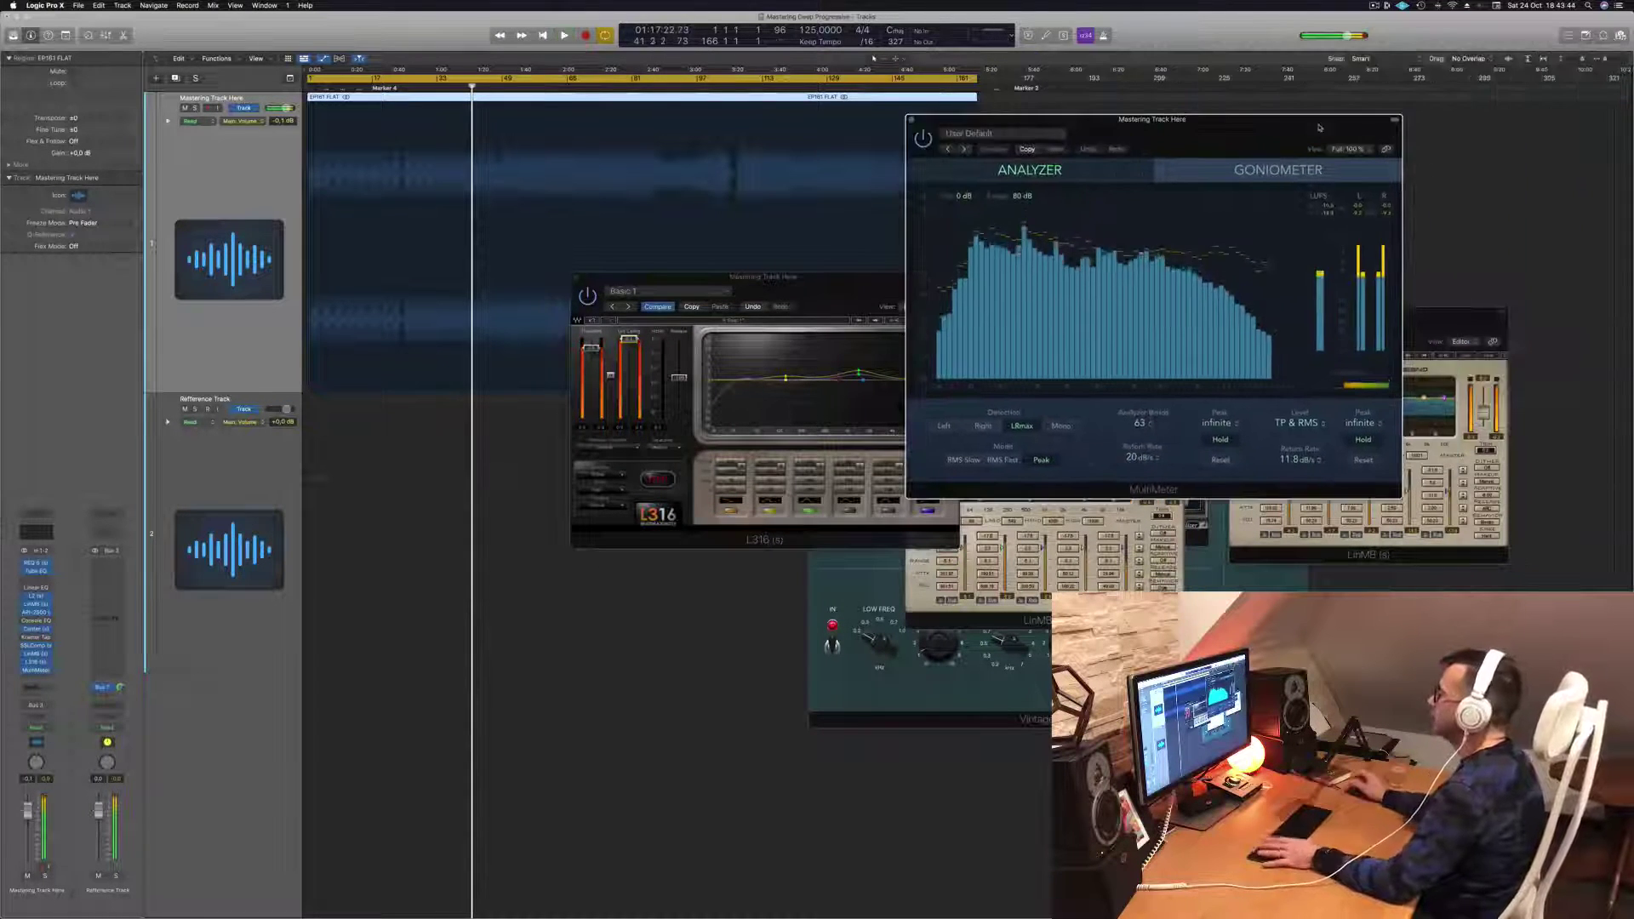
pyautogui.press('Return')
pyautogui.press('space')
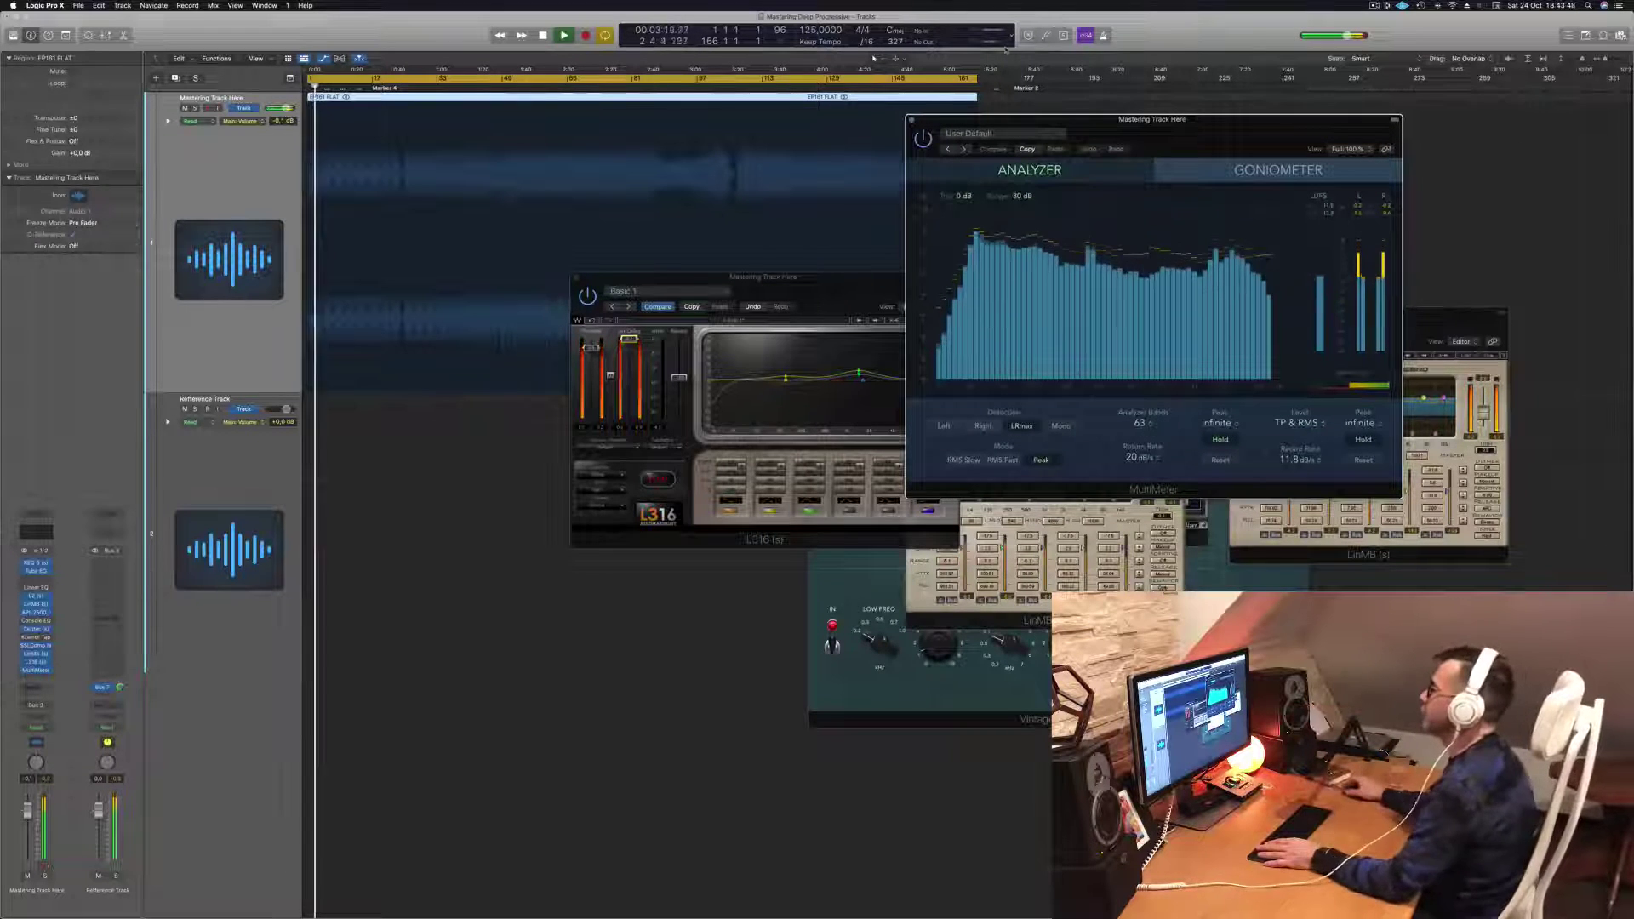
pyautogui.moveTo(1188, 131); pyautogui.dragTo(1275, 95)
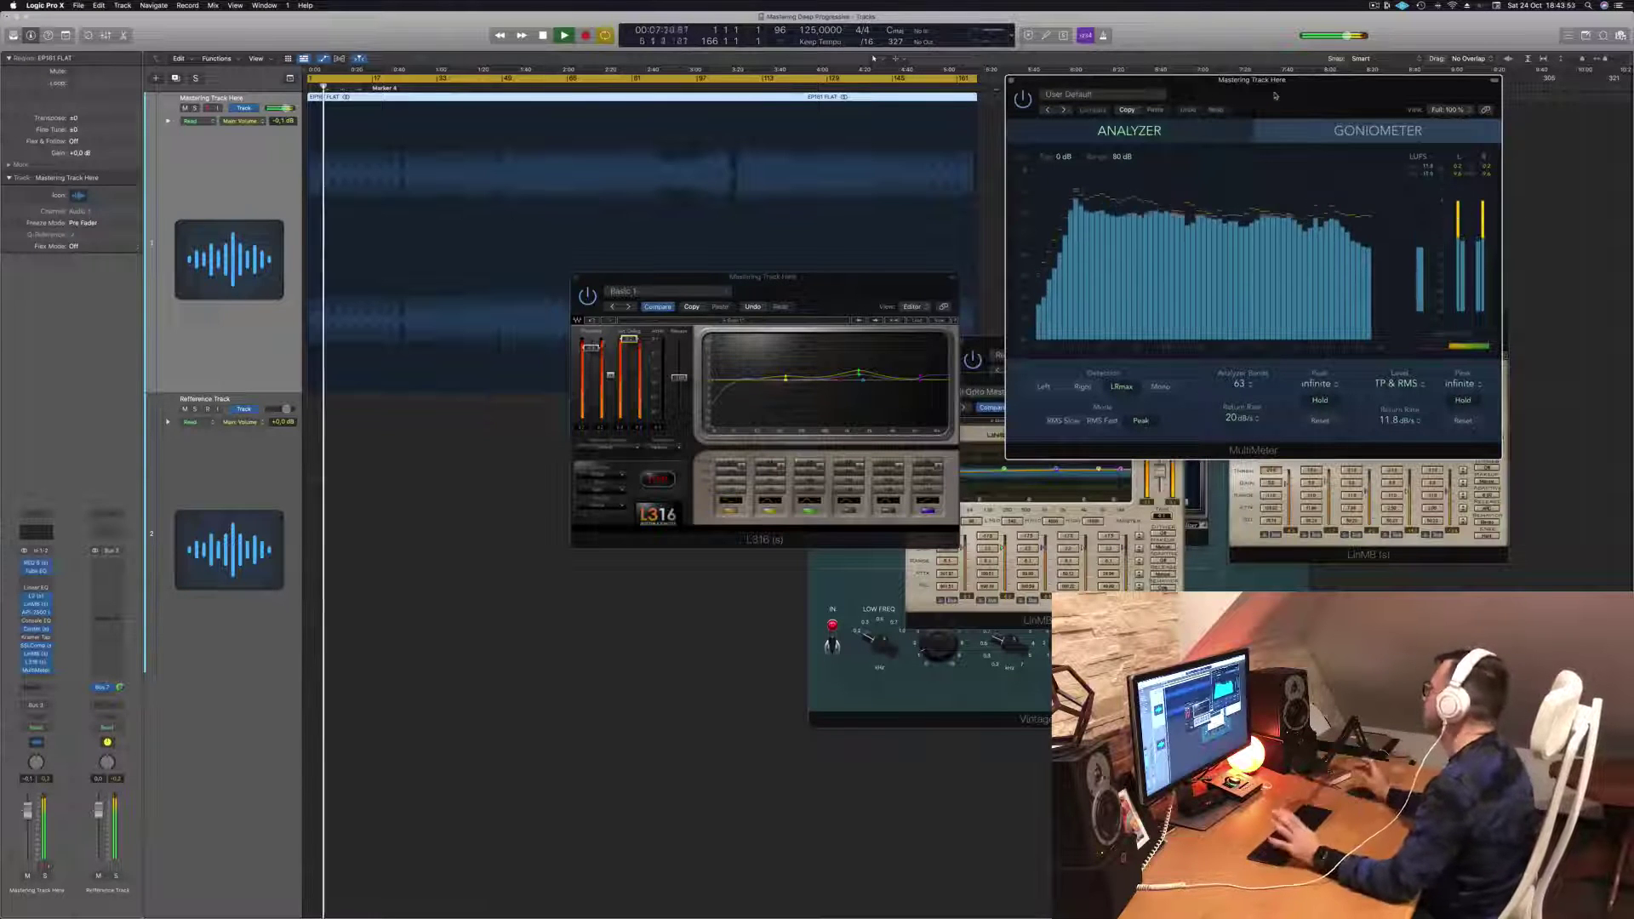
# Step: Audition the L316 limiter from about 2:30, moving its window clear of the multiband and Vintage EQ windows
pyautogui.click(620, 86)
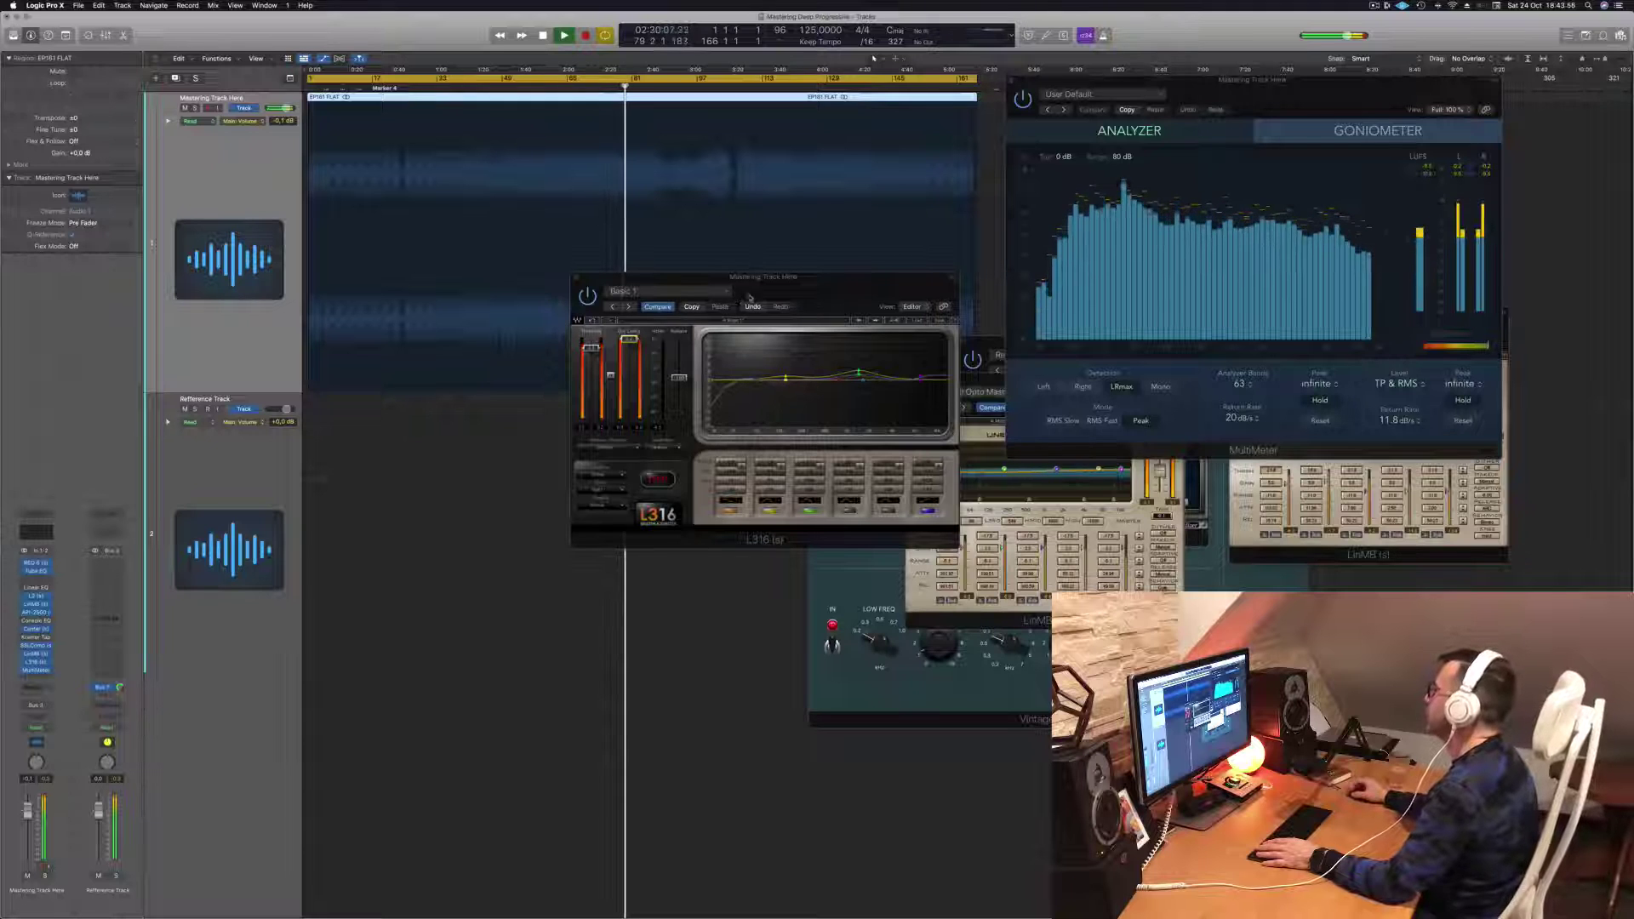
pyautogui.moveTo(749, 297); pyautogui.dragTo(640, 342)
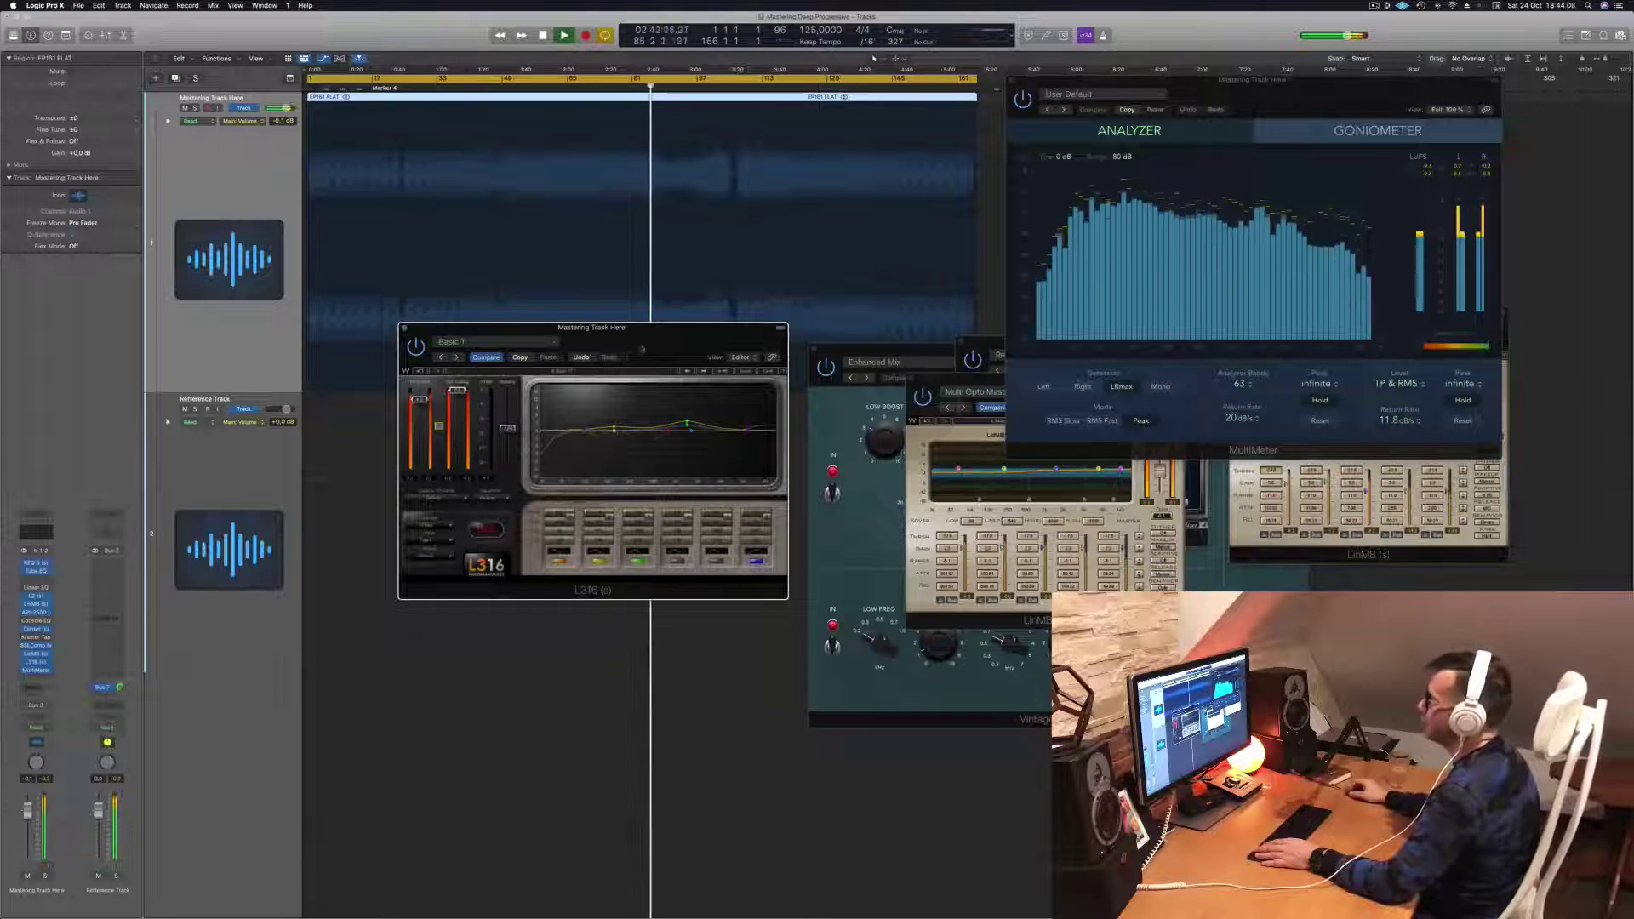
pyautogui.moveTo(641, 350); pyautogui.dragTo(734, 358)
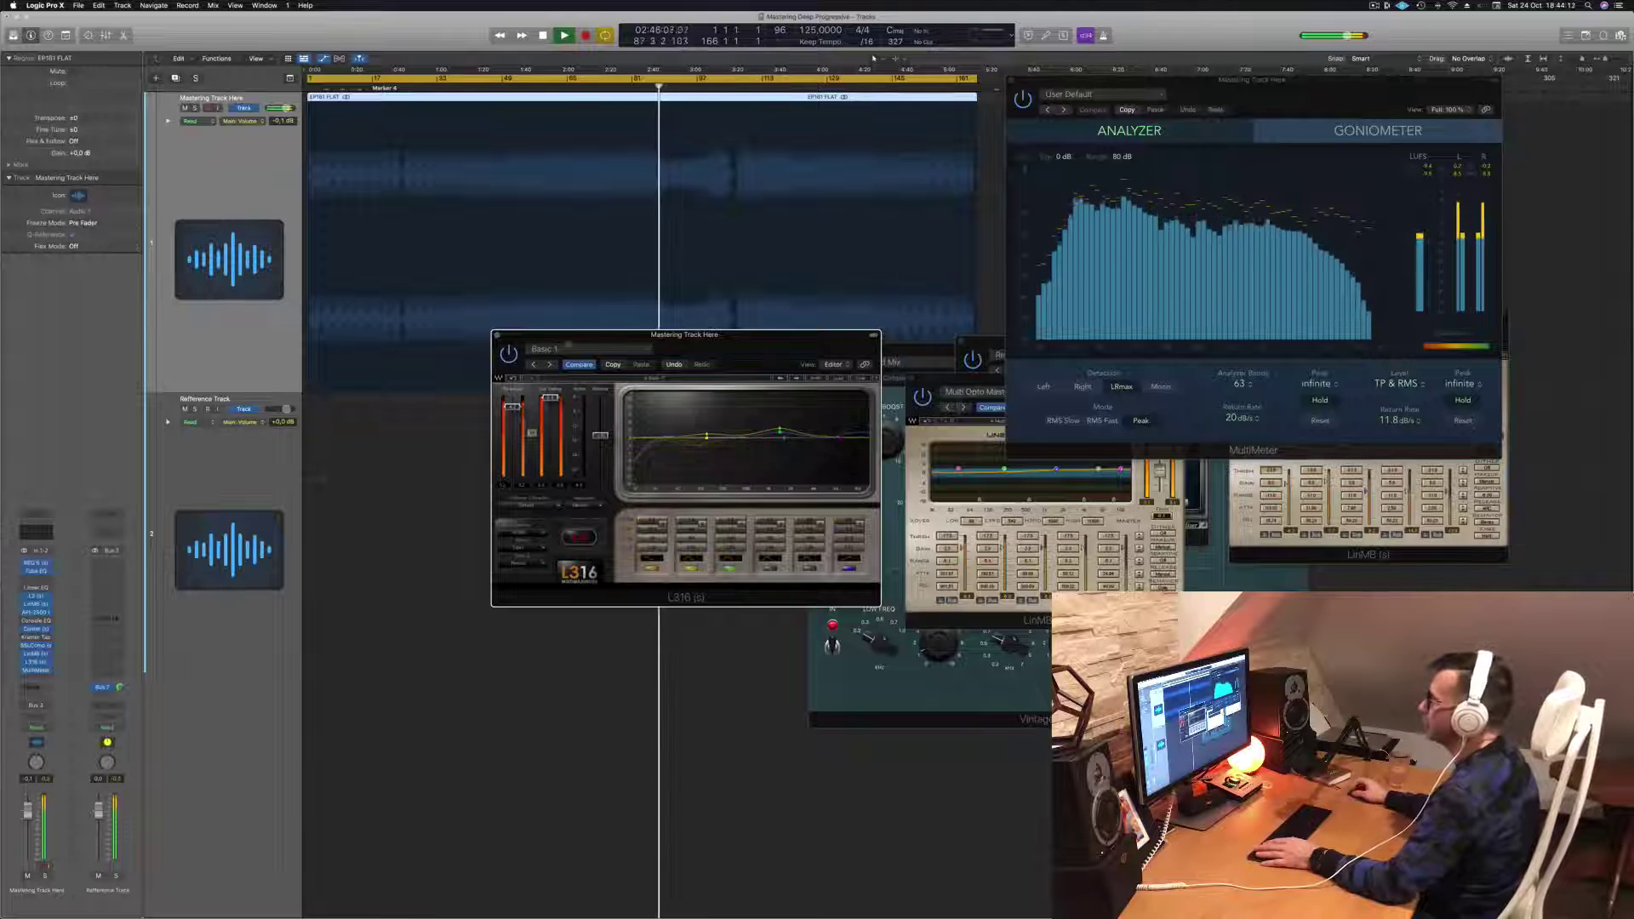
pyautogui.moveTo(732, 347)
pyautogui.mouseDown()
pyautogui.moveTo(635, 356)
pyautogui.moveTo(733, 359)
pyautogui.mouseUp()
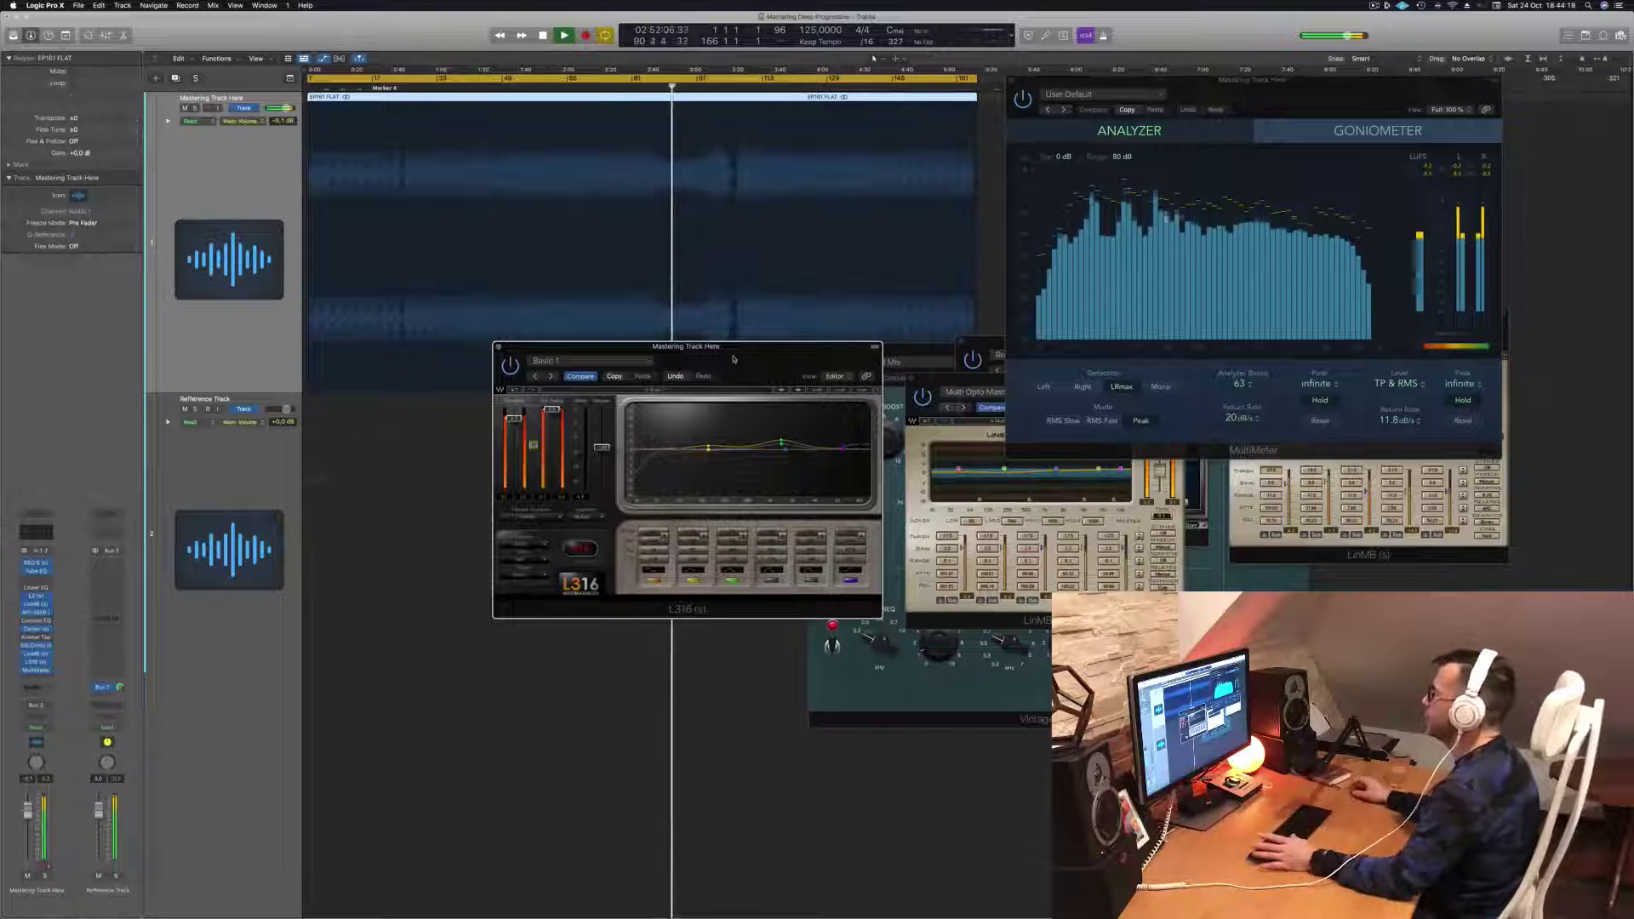
pyautogui.moveTo(753, 349); pyautogui.dragTo(679, 371)
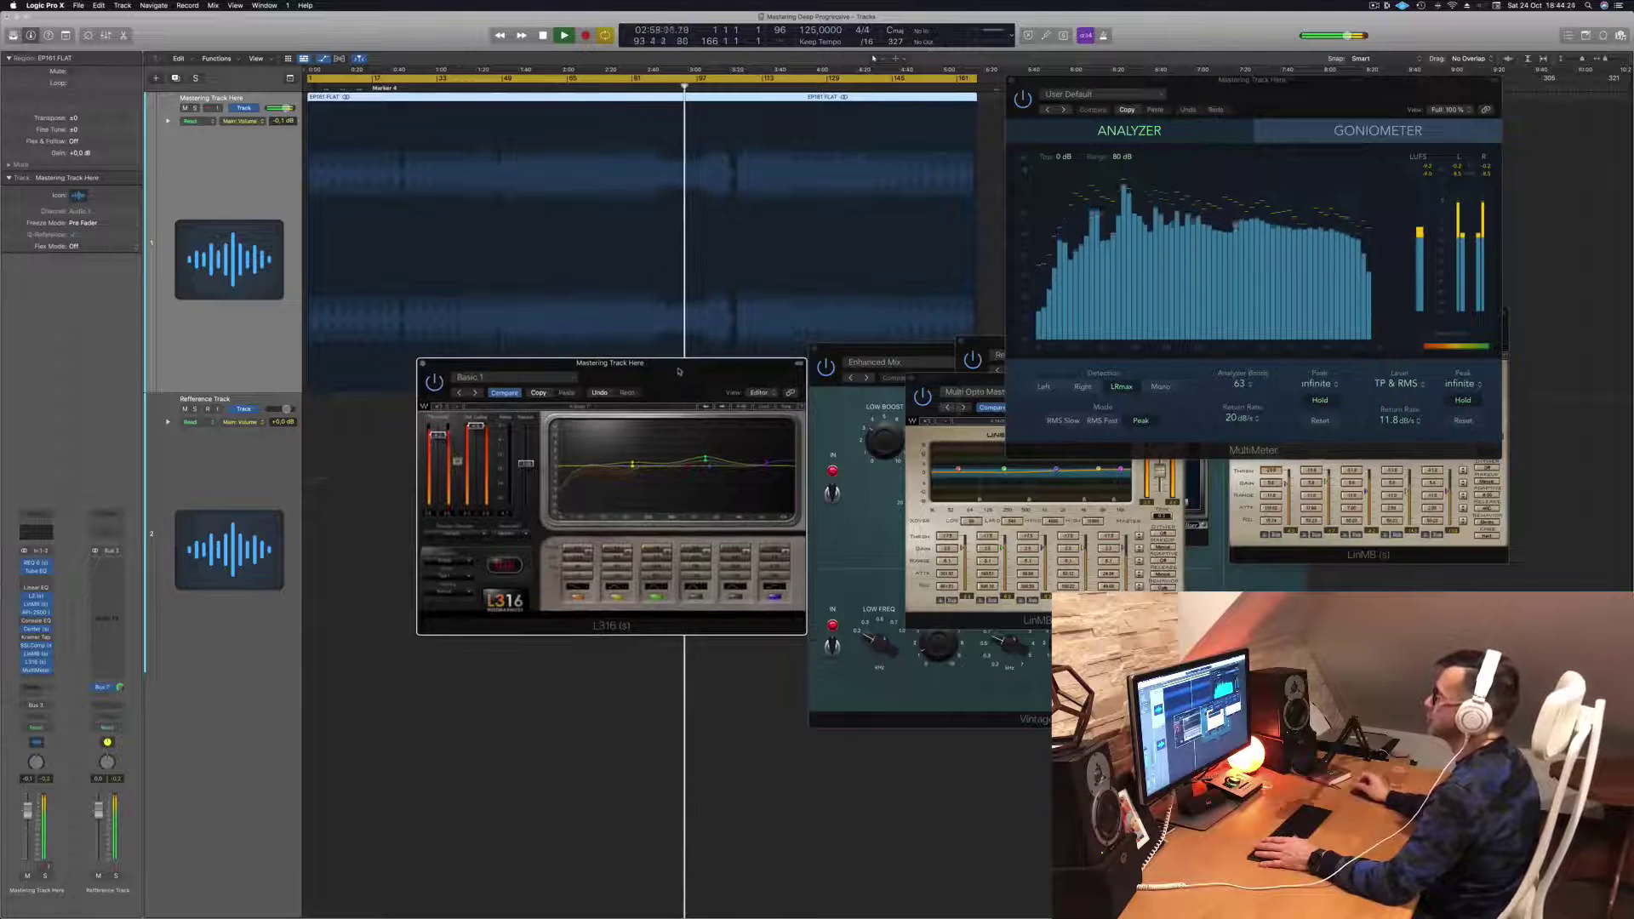